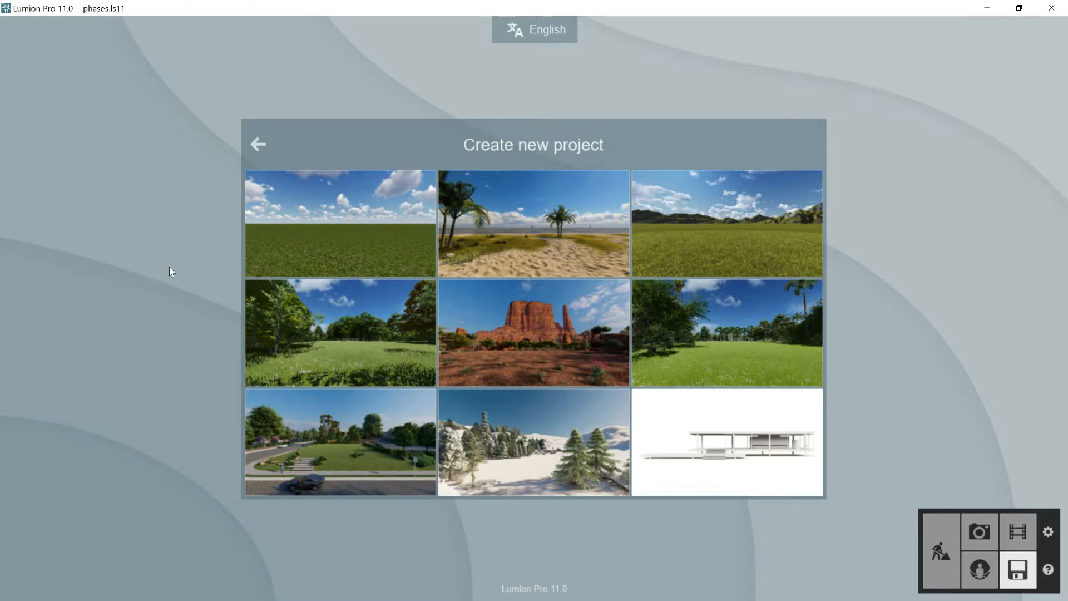
- Create a new project from the white sample-house template and delete all of its existing objects
click(719, 419)
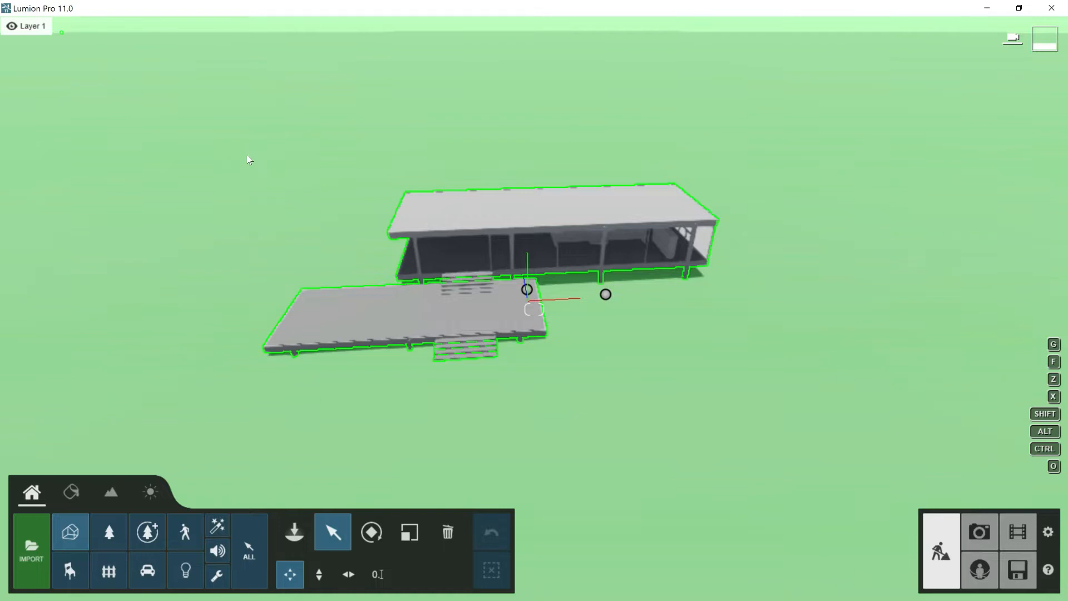
ctrl+drag(243, 128, 783, 440)
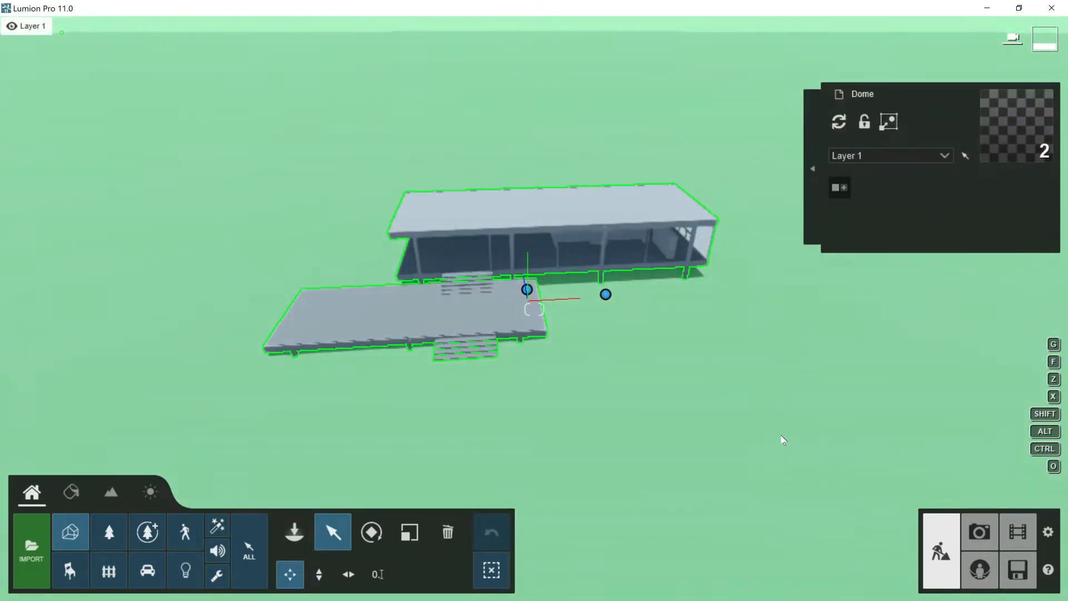
key(Delete)
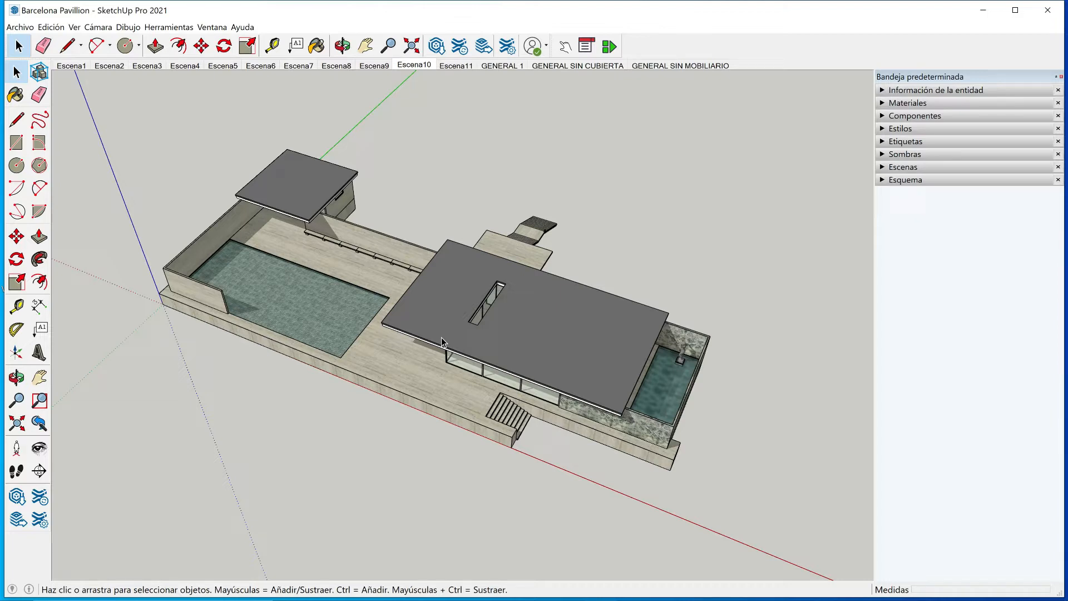
- Switch to SketchUp, select the pavilion's roofs, review the DAE export options and export a COLLADA (.dae) file named Barcelona Pavillion
click(466, 280)
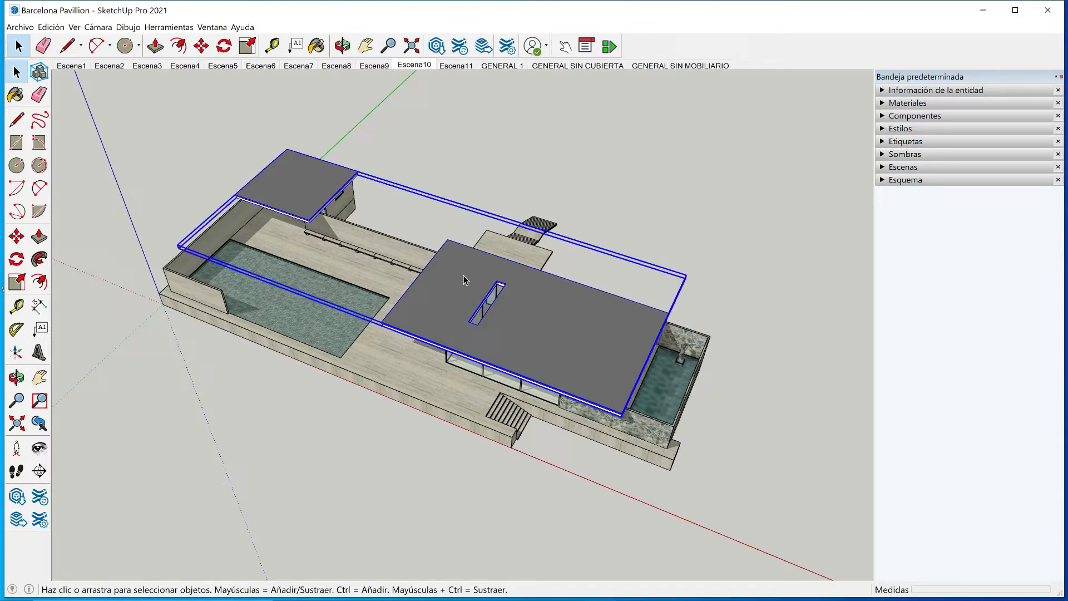
click(20, 26)
mouse_move(61, 228)
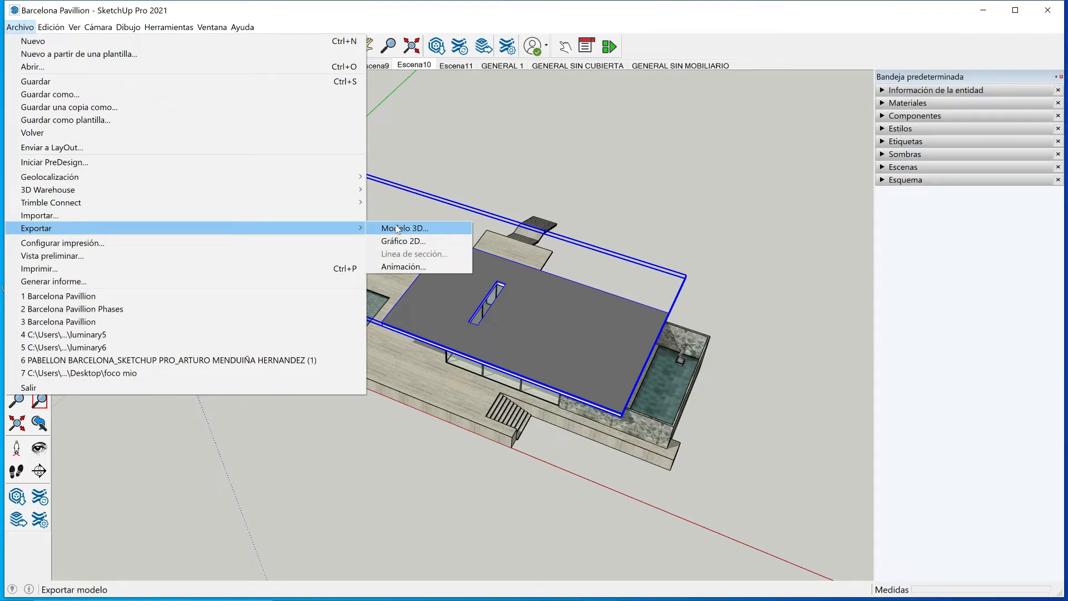
click(397, 228)
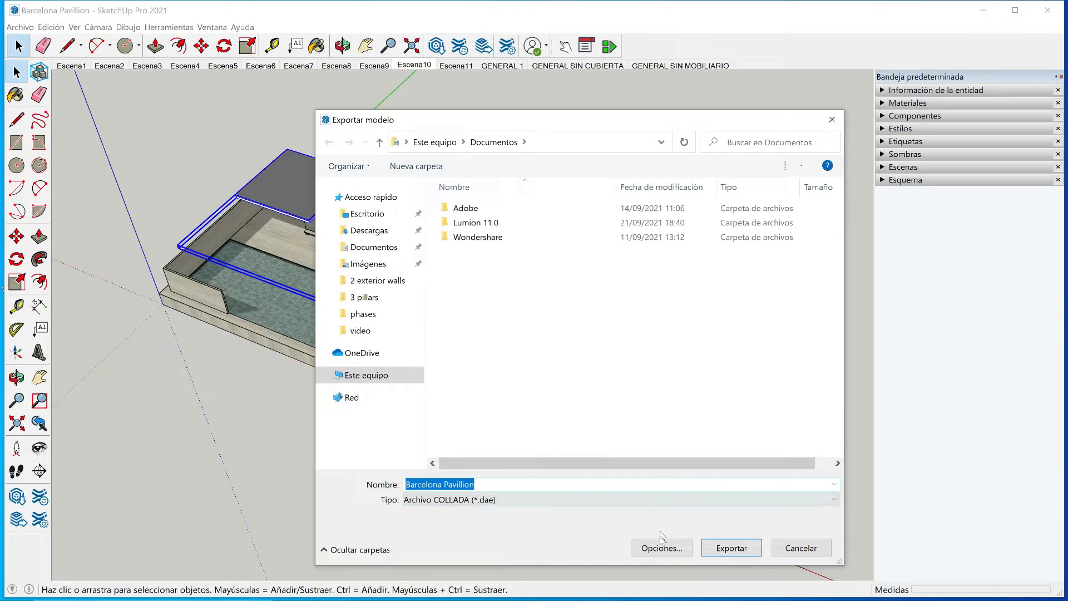
click(658, 550)
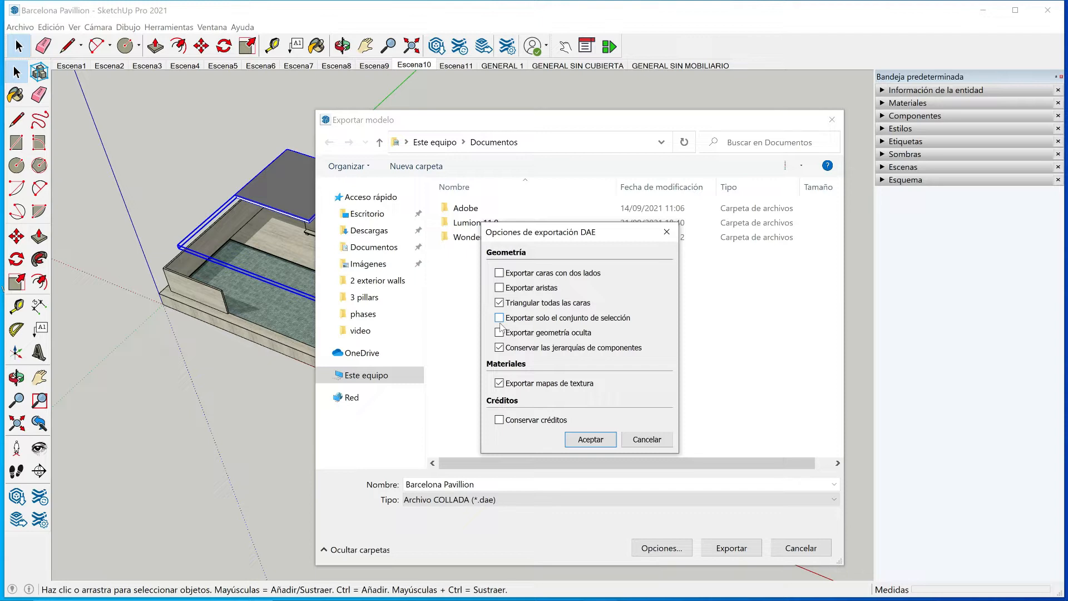
click(590, 439)
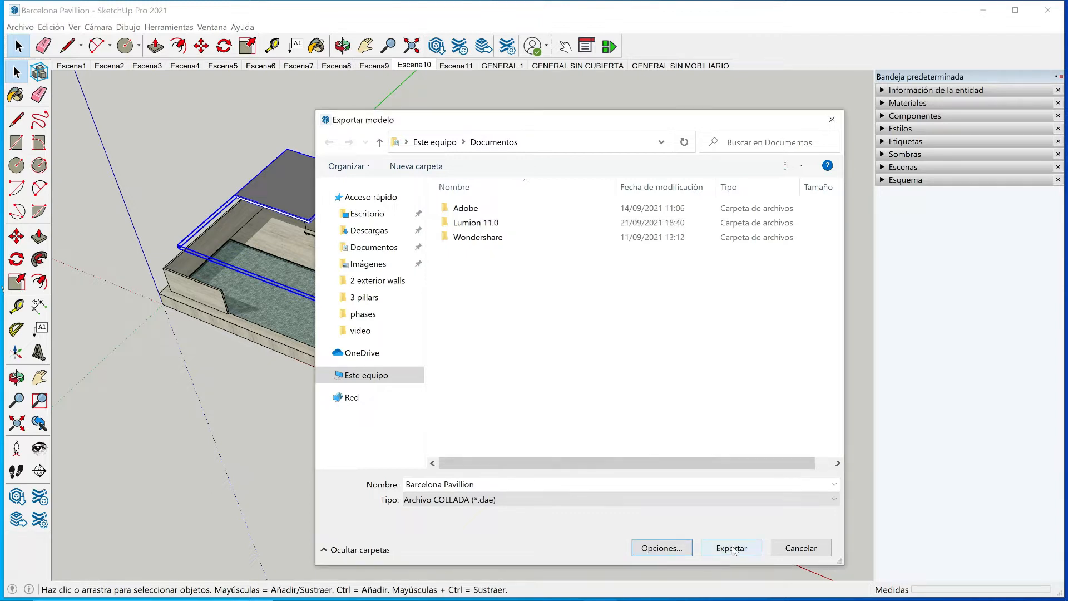
click(731, 549)
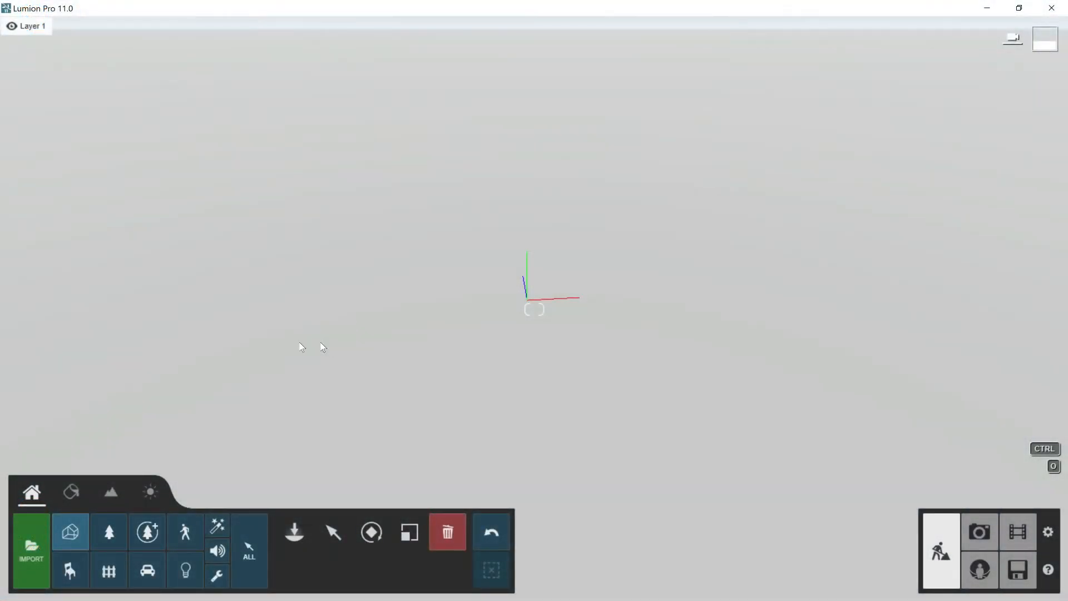
- Switch to Lumion, import Platform.dae from the 1 platform folder as the model Platform, and place it at the scene origin
click(33, 544)
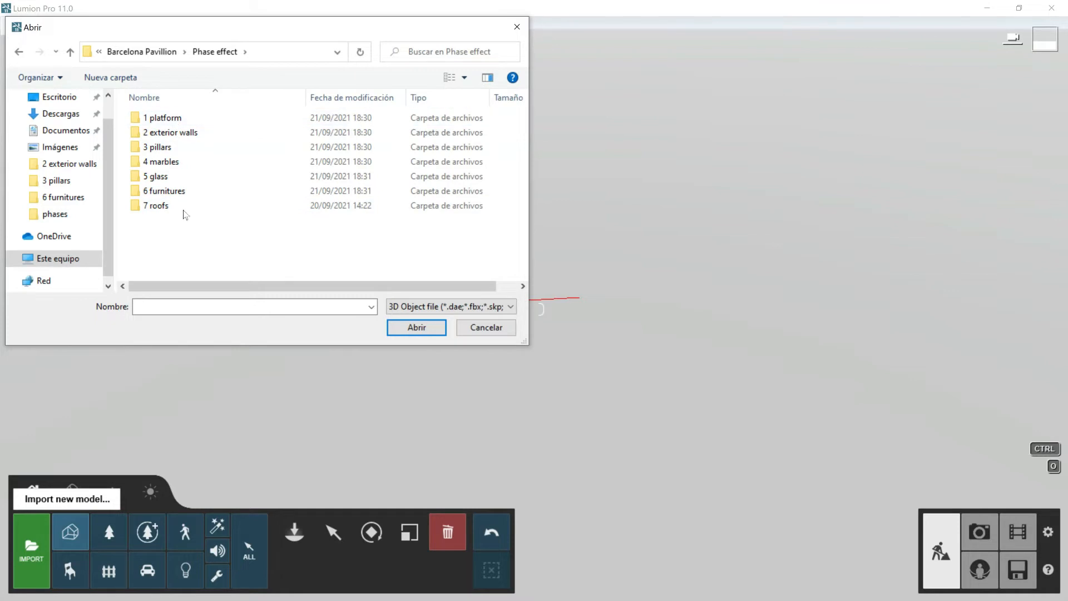
click(175, 120)
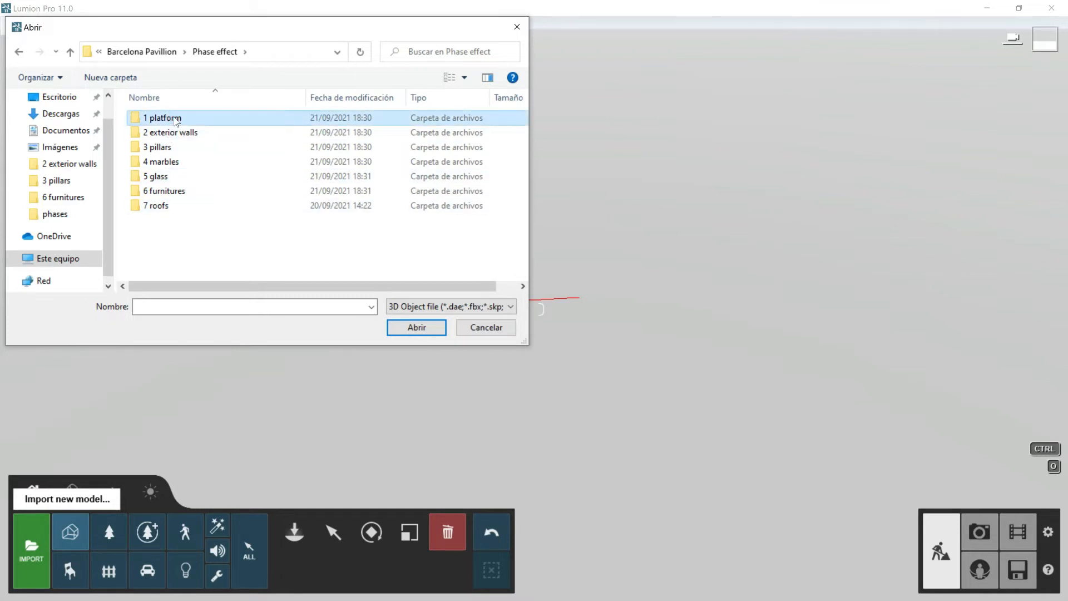
double_click(175, 120)
click(174, 118)
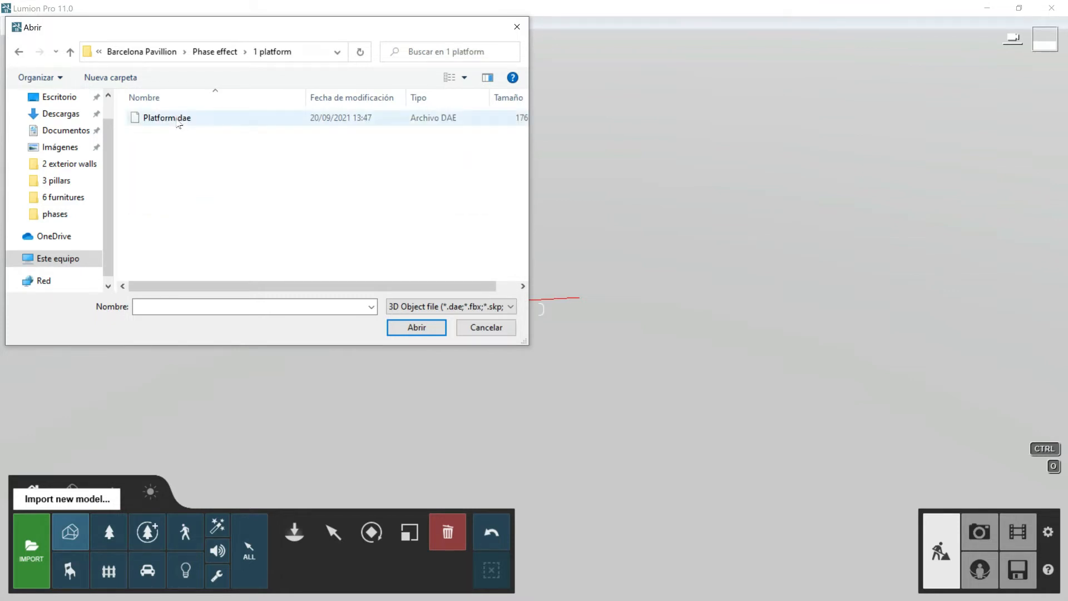
click(421, 328)
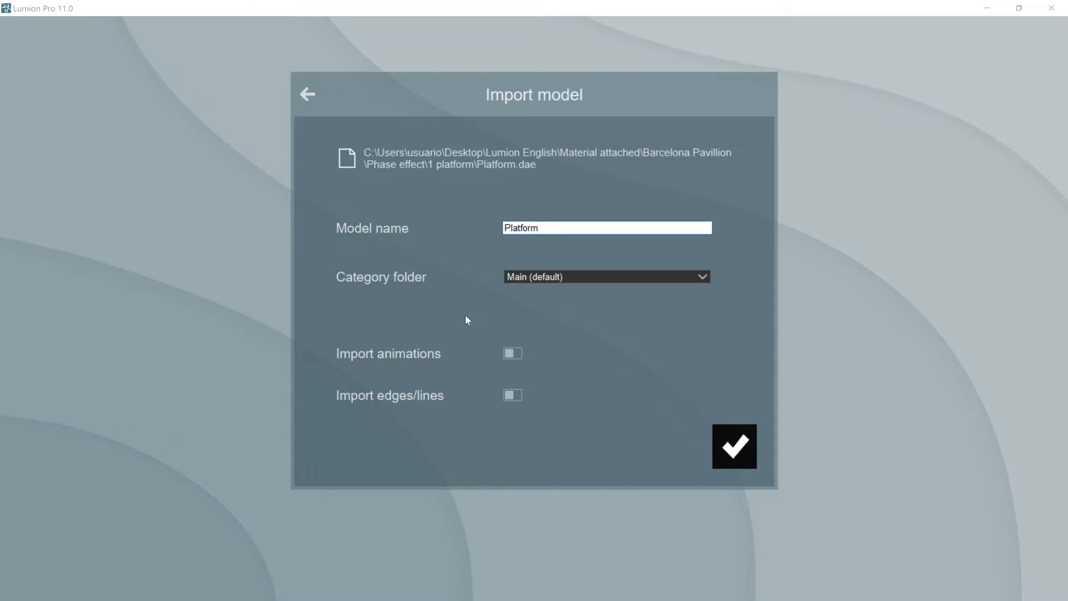
click(733, 454)
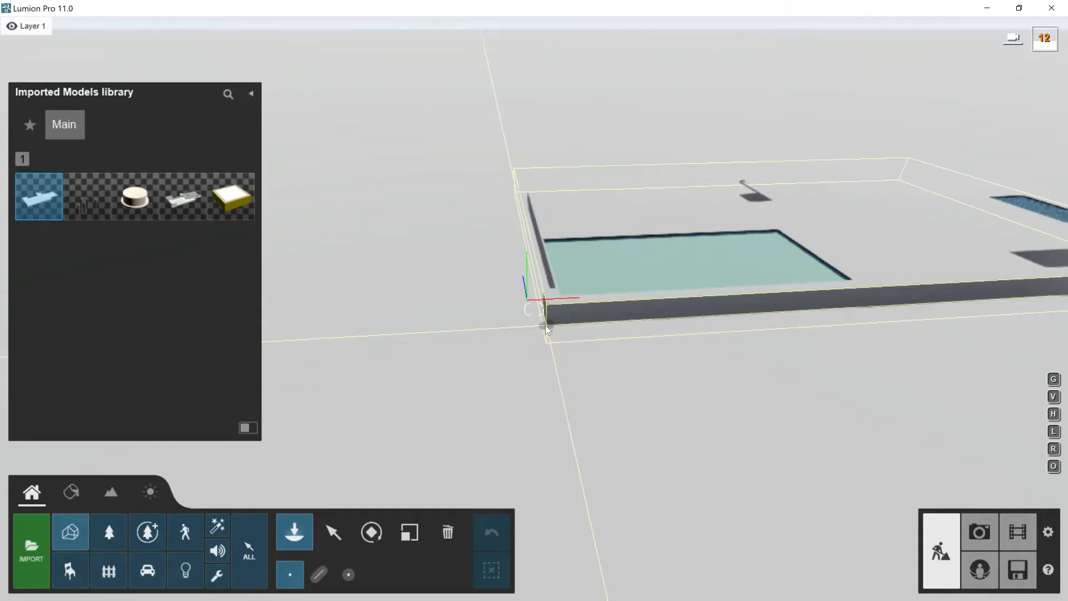
click(534, 304)
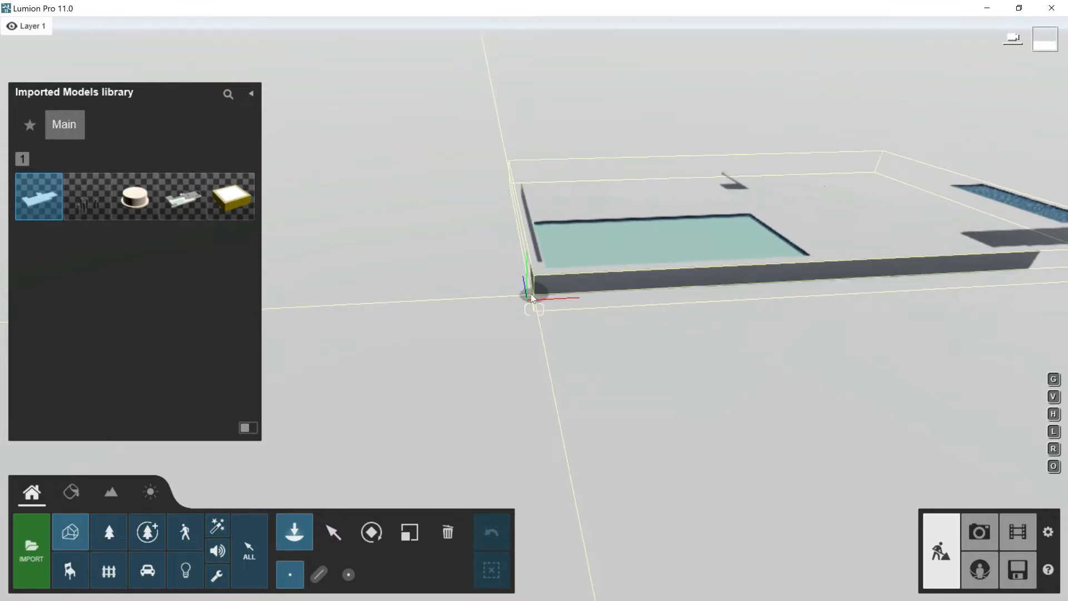
- Import the exterior walls model from the 2 exterior walls folder and place it at the scene origin
click(28, 529)
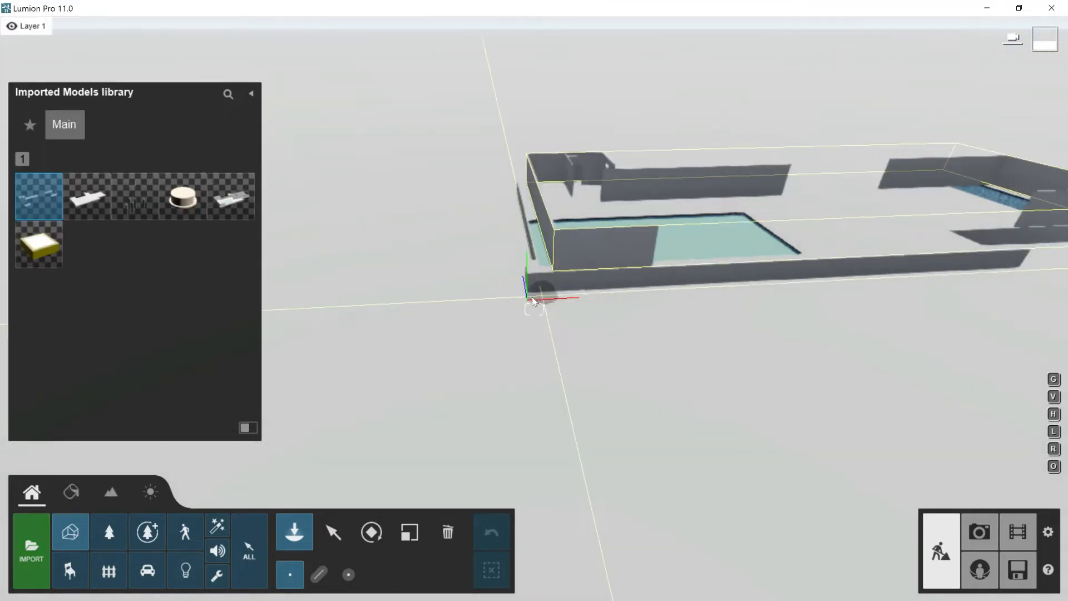
click(532, 298)
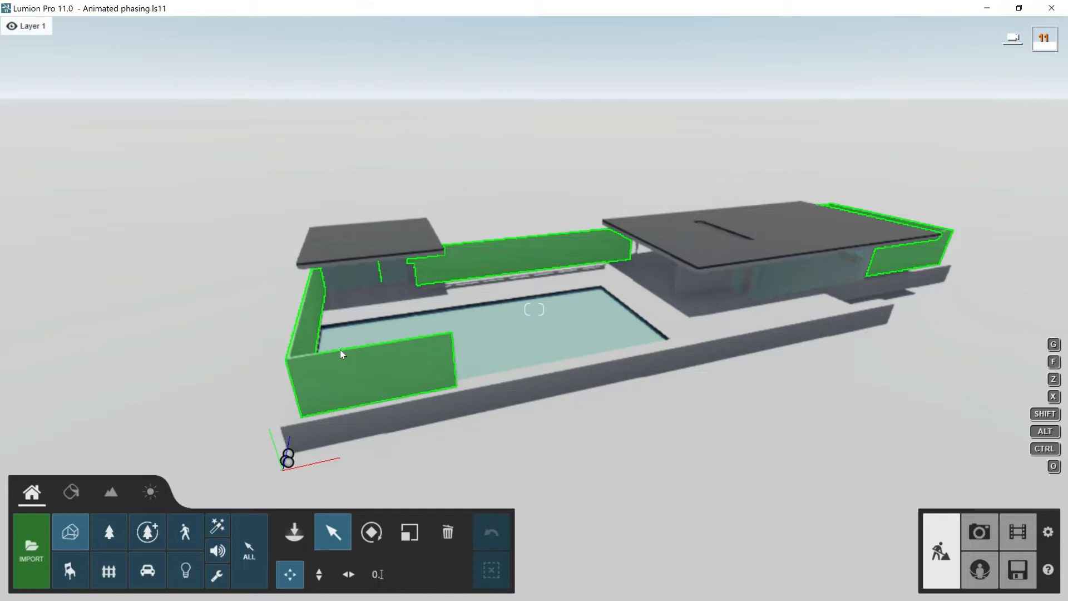
- Select all the imported pavilion models together and align their positions
click(337, 309)
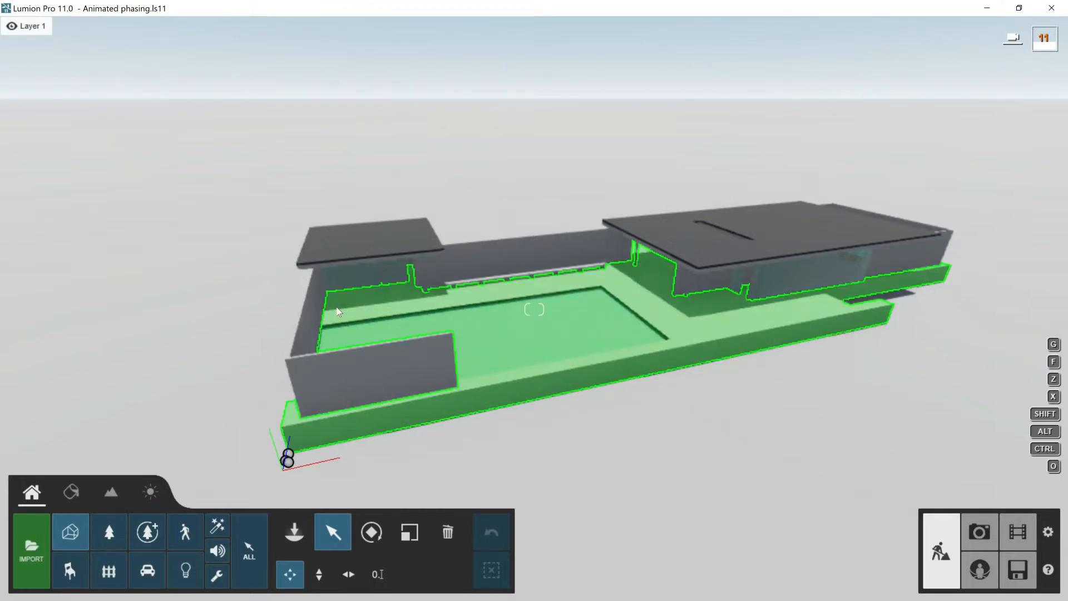
ctrl+drag(213, 167, 924, 522)
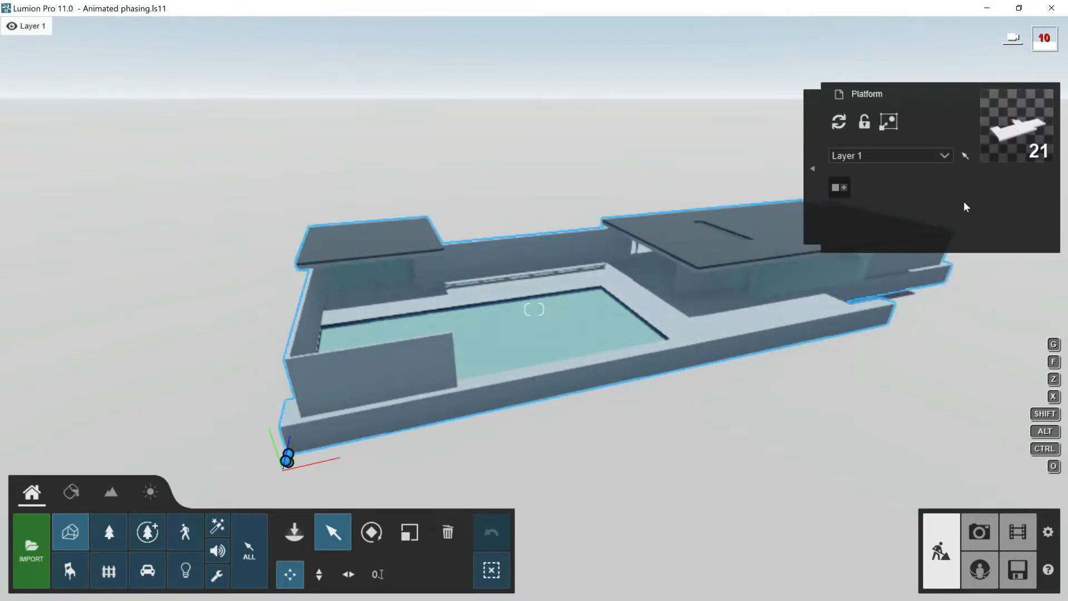
click(809, 162)
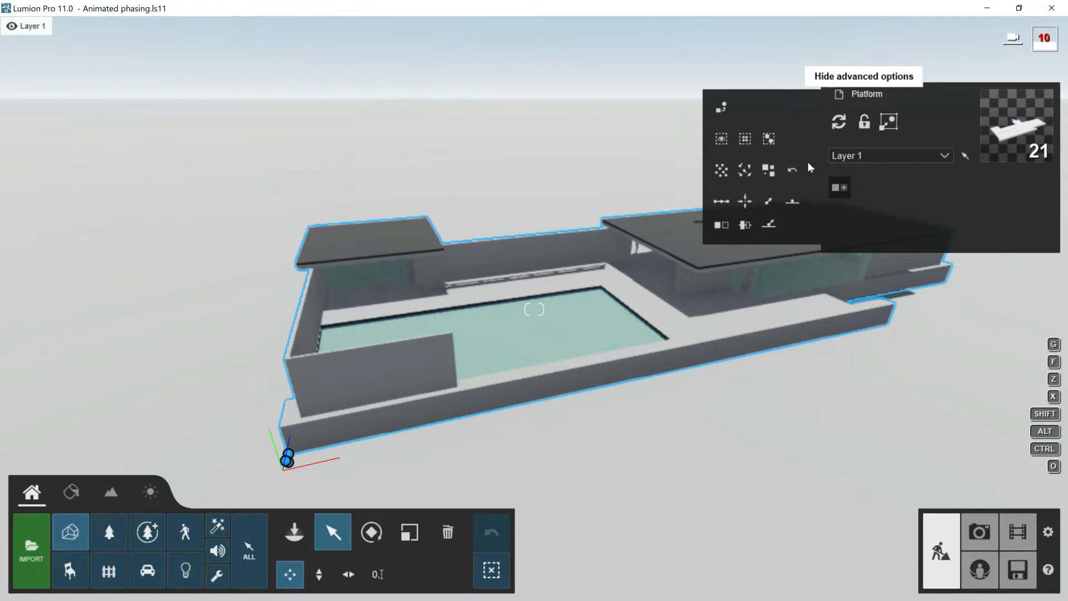
click(746, 202)
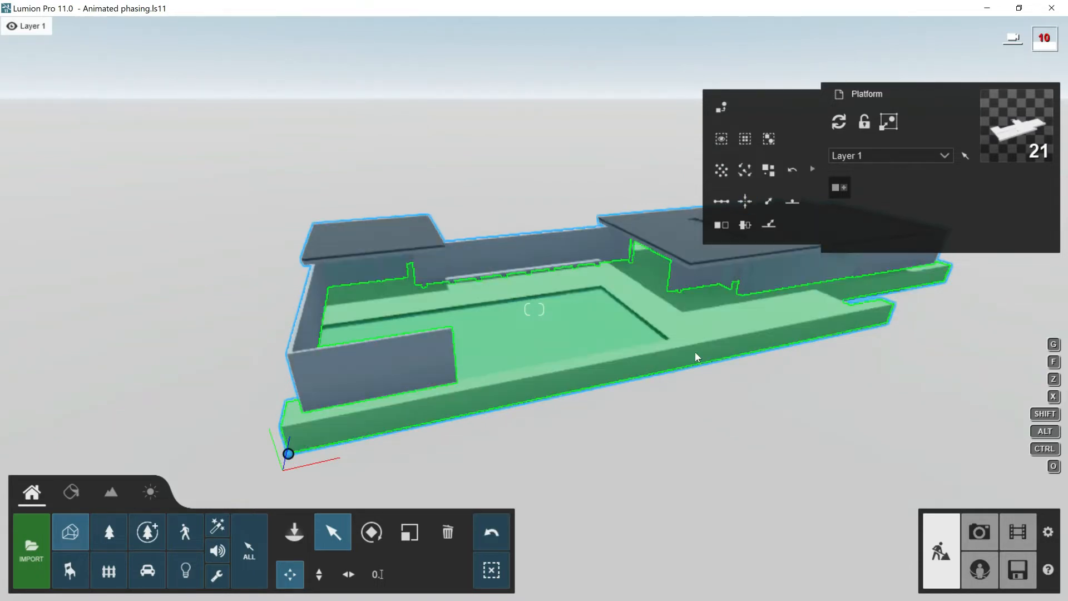
- Set the position of all the selected pavilion models to X 0, Y 0 and Z 0
ctrl+drag(169, 219, 849, 496)
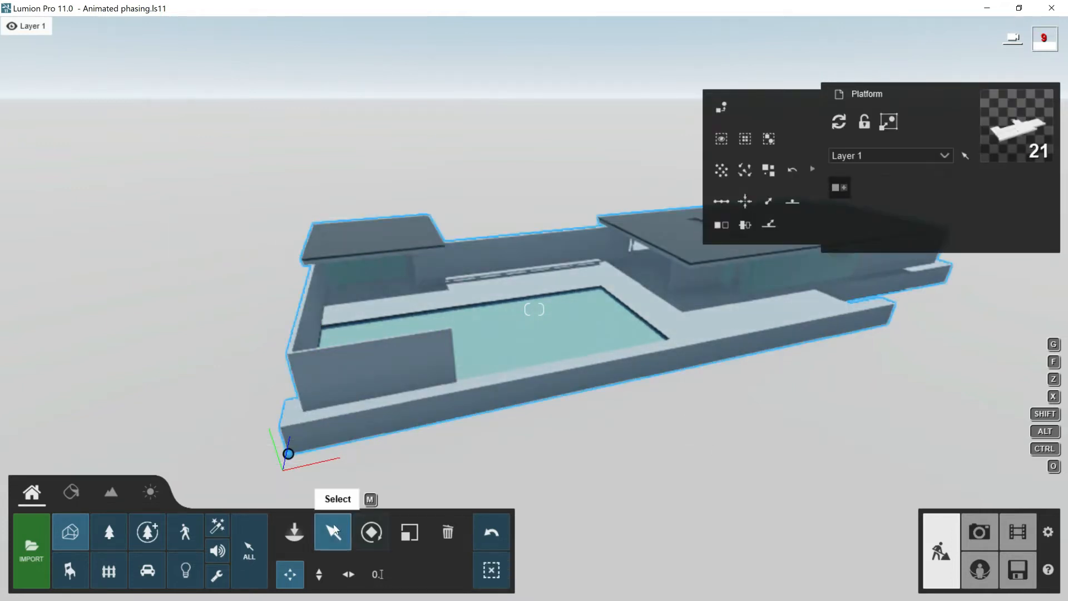
click(377, 573)
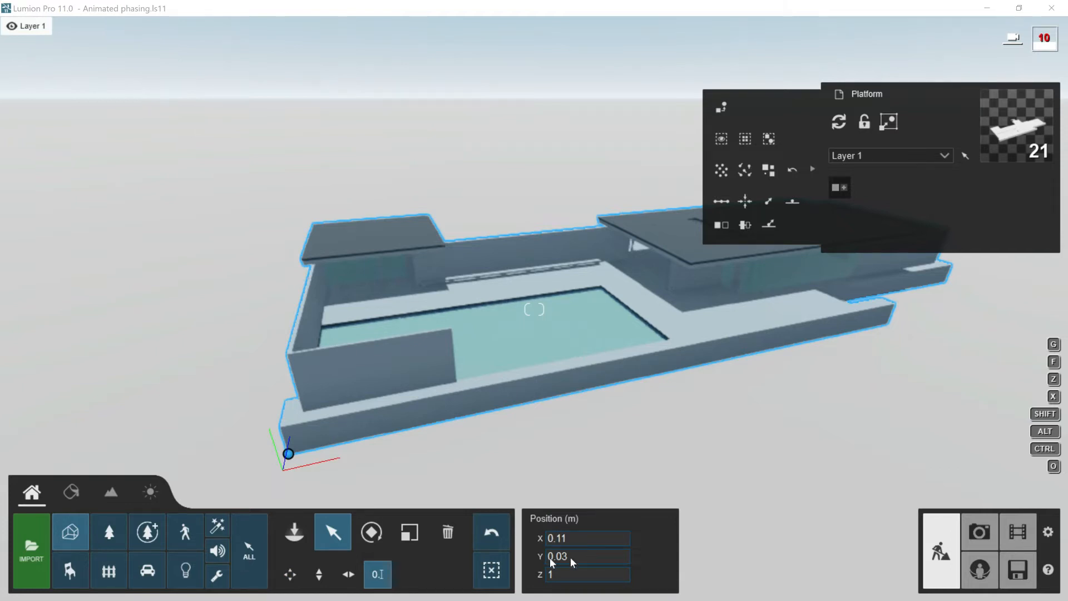
click(531, 537)
text(0)
click(534, 550)
text(0)
click(530, 567)
text(0)
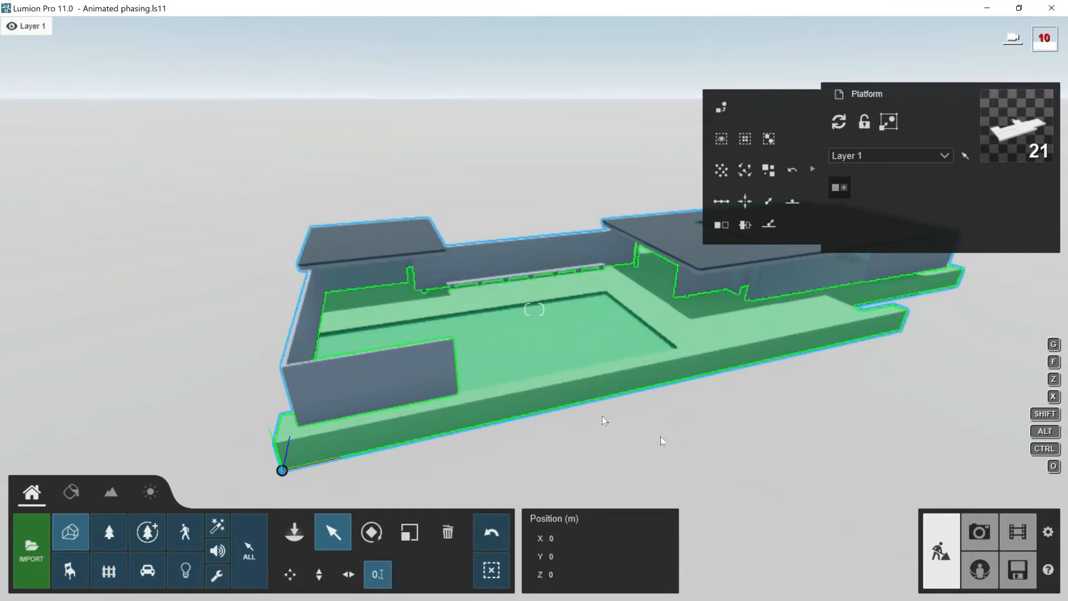
- Record movie clip 1 with one camera keyframe showing the whole pavilion from above, fine-tuning the focal length
click(1018, 533)
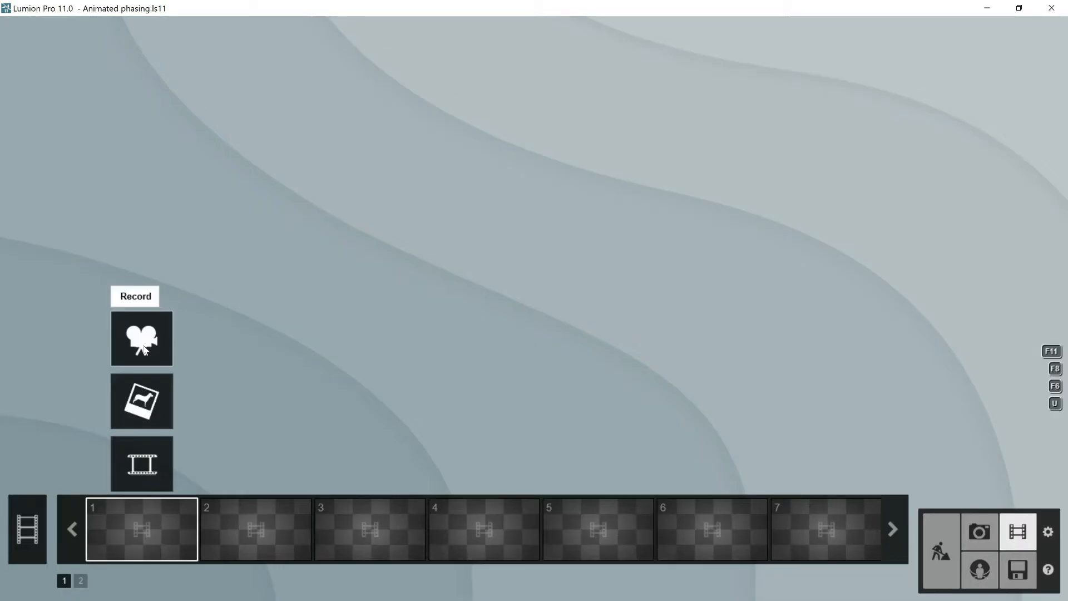
click(143, 348)
key(d)
right_drag(534, 217, 490, 225)
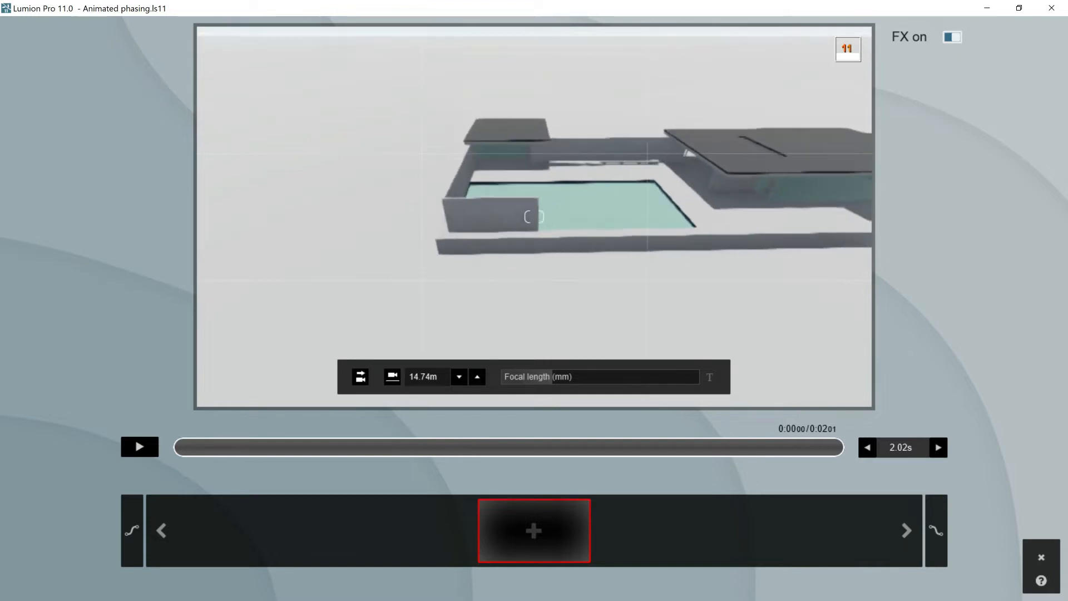
key(d)
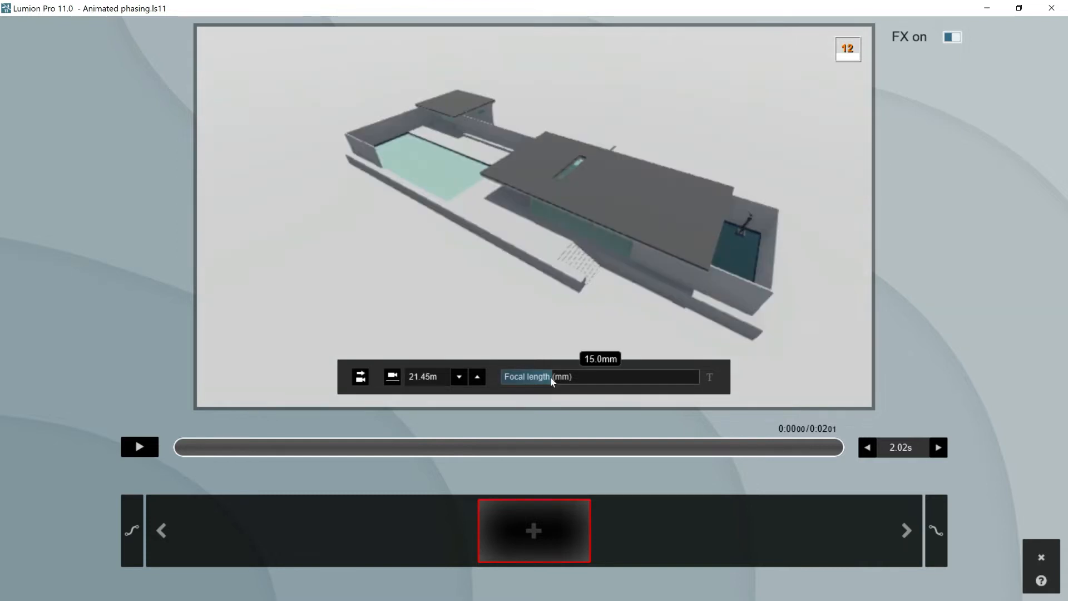
drag(550, 377, 554, 379)
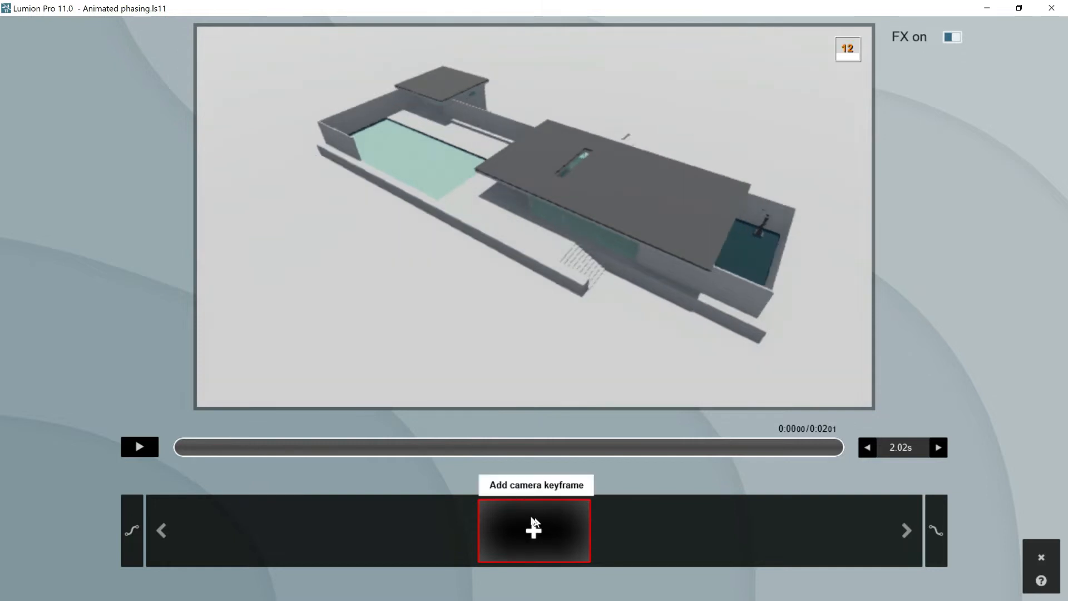
click(534, 526)
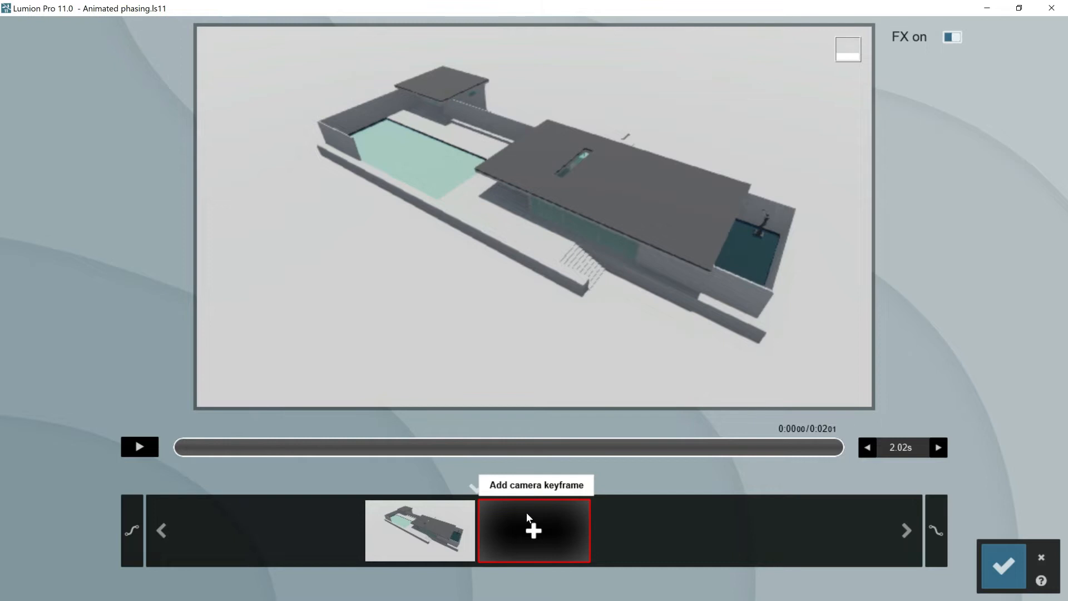
- Set the clip's length to 20.02 s and save the clip
click(938, 447)
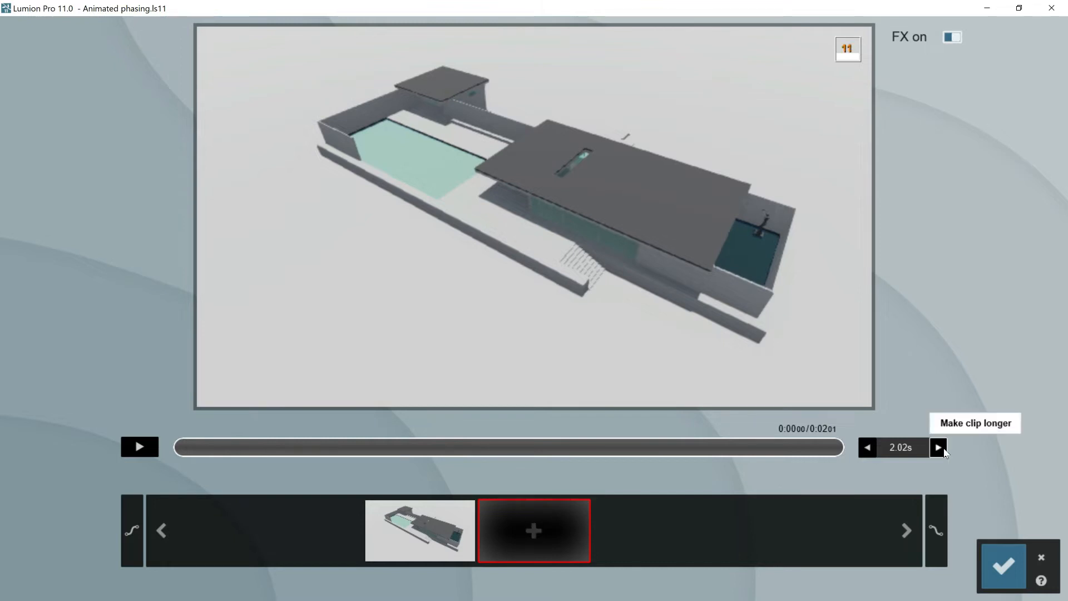
click(938, 447)
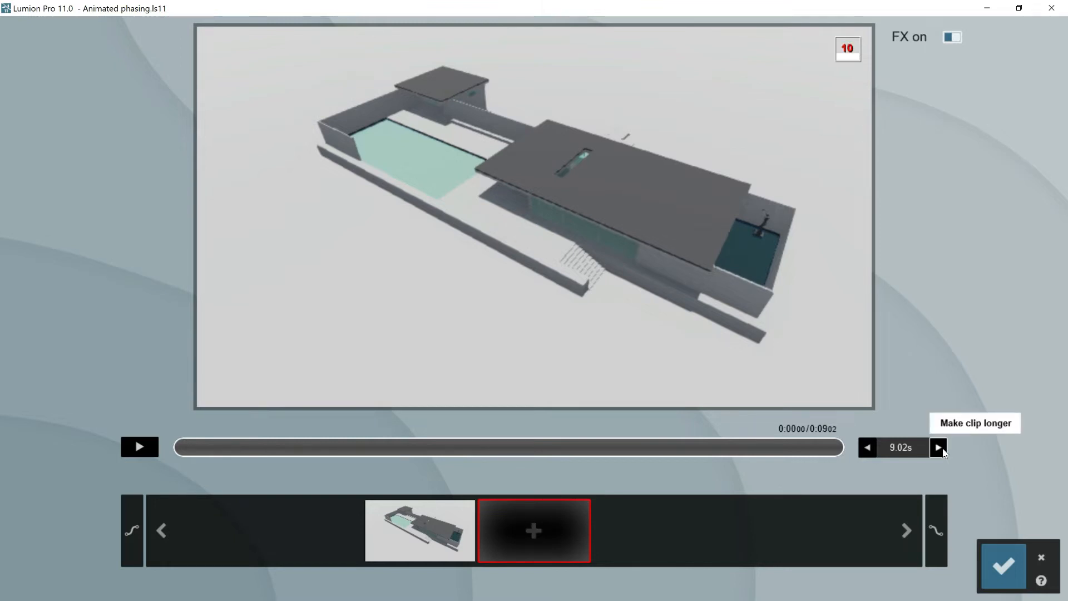
click(1003, 563)
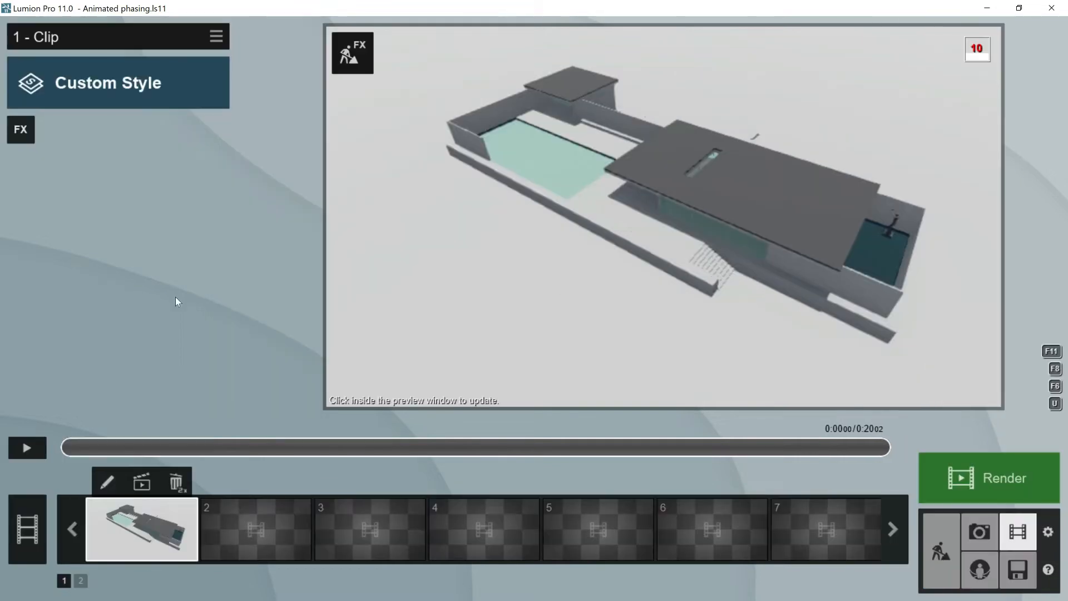
- Add the Animated Phasing effect to clip 1 and open it for editing
click(18, 131)
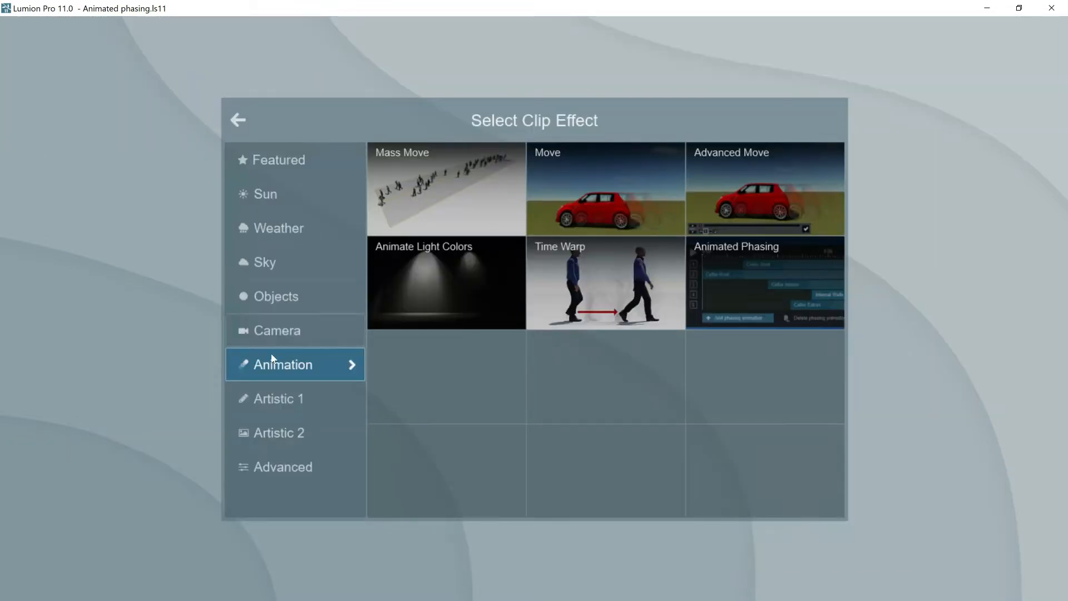
click(739, 285)
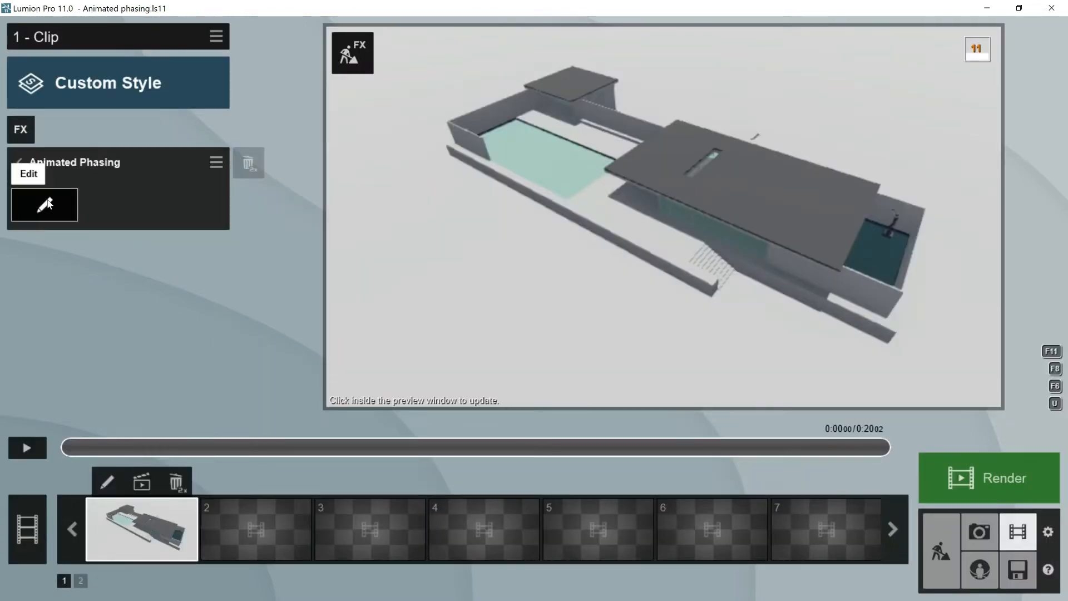
click(47, 204)
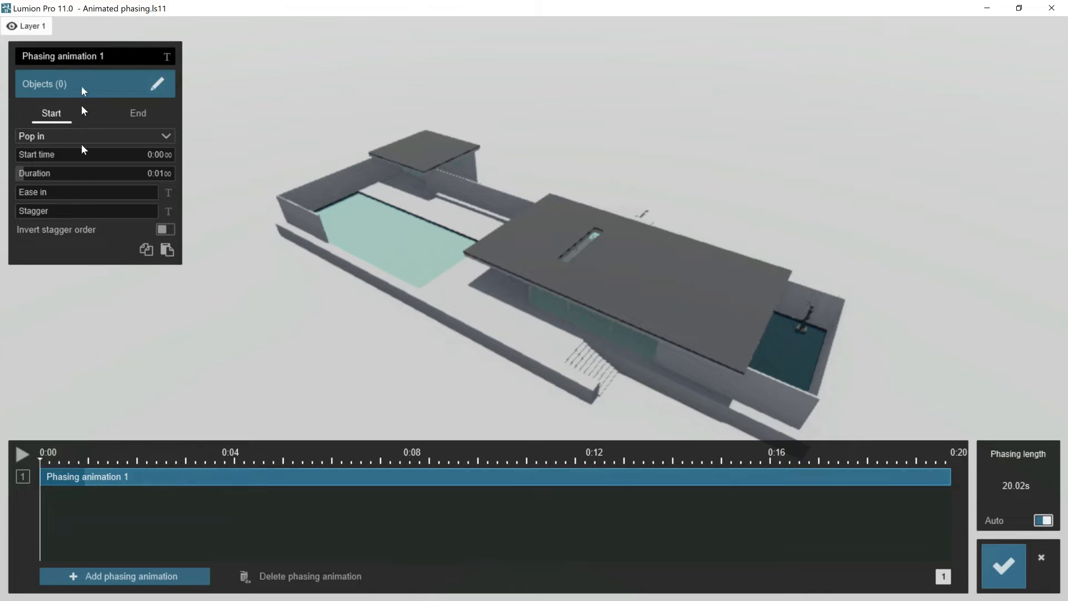
- Rename the first phasing animation as Platform
click(101, 57)
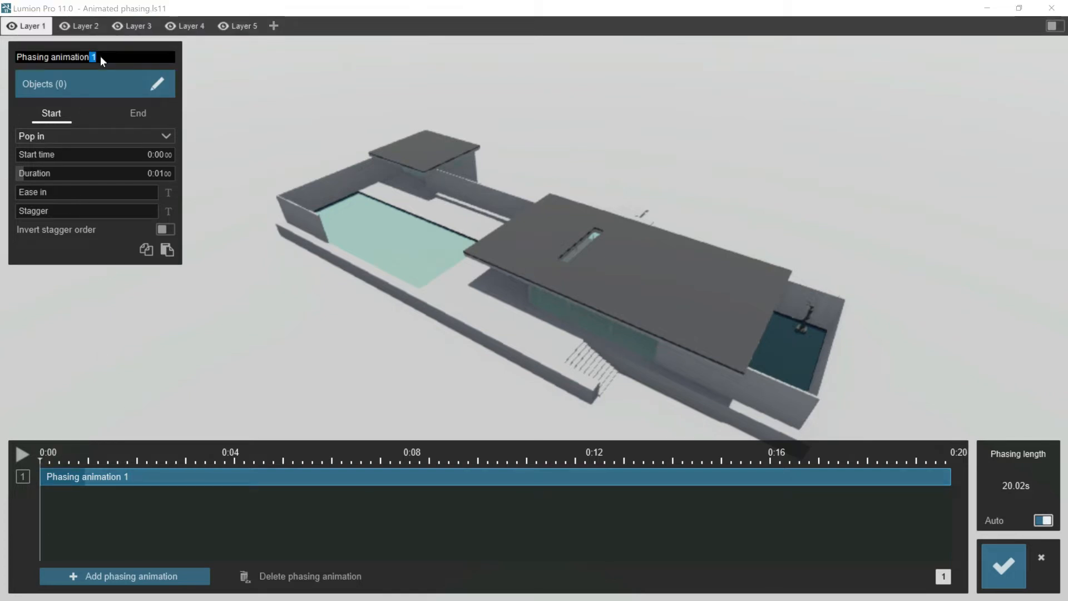
drag(105, 56, 14, 57)
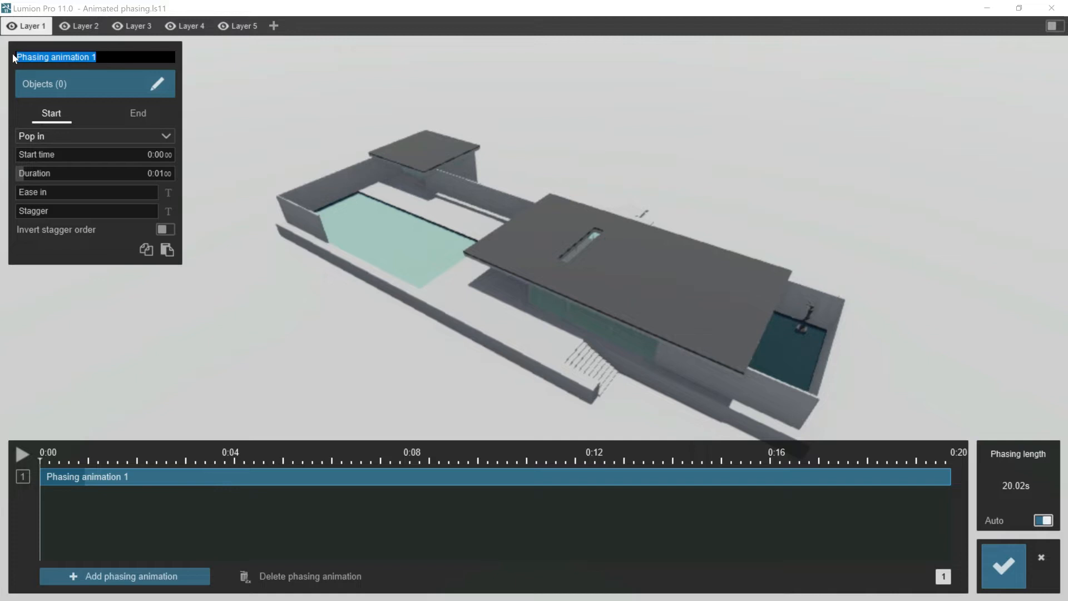
text(Pla)
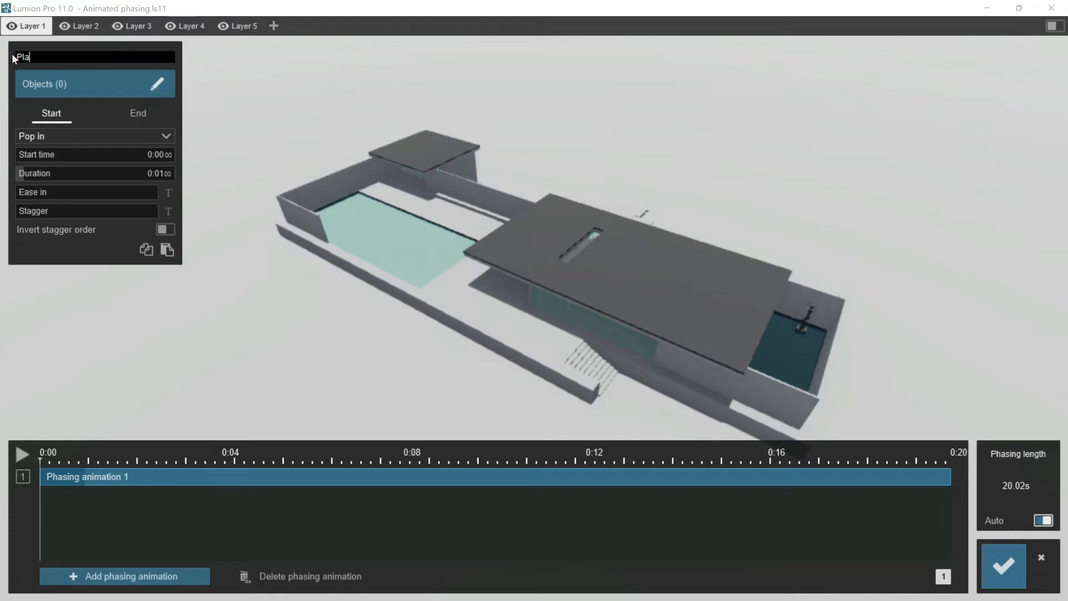
text(tform)
- Assign the pavilion's platform model as the only object of the Platform phasing animation
click(78, 85)
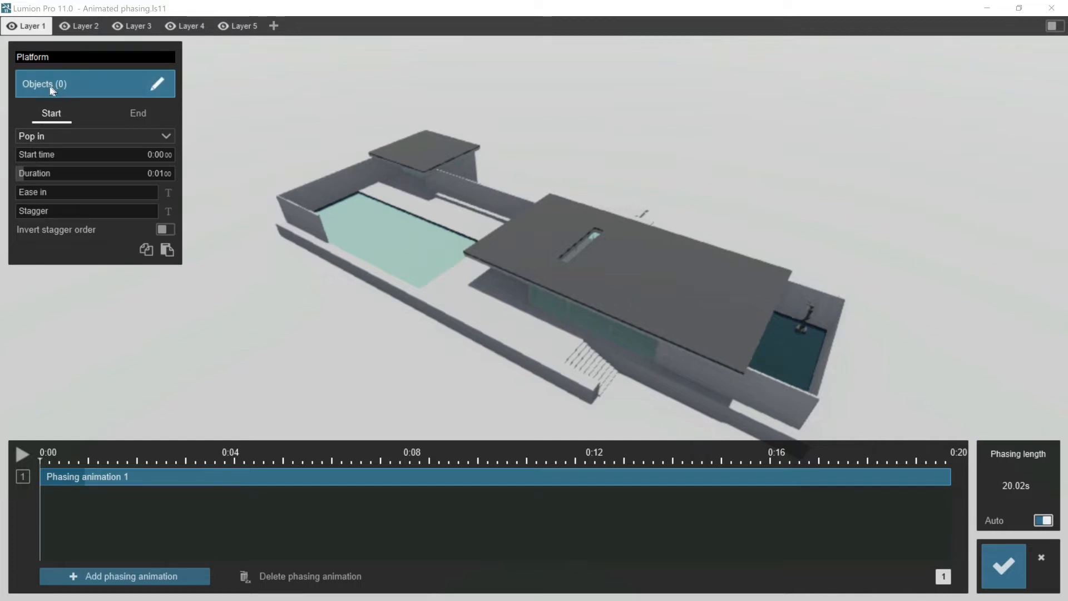
click(154, 85)
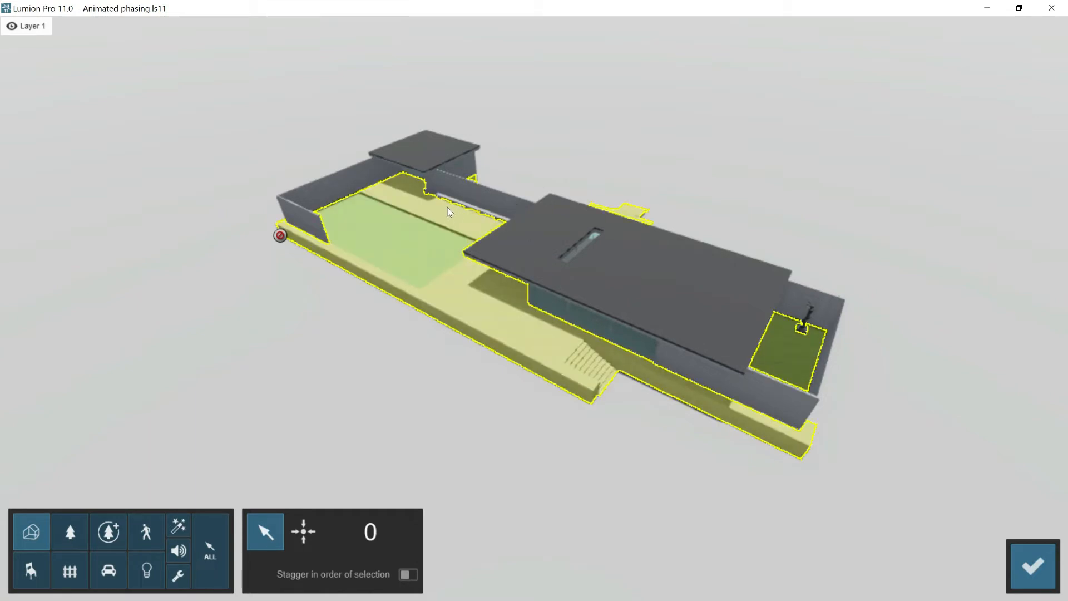
click(455, 292)
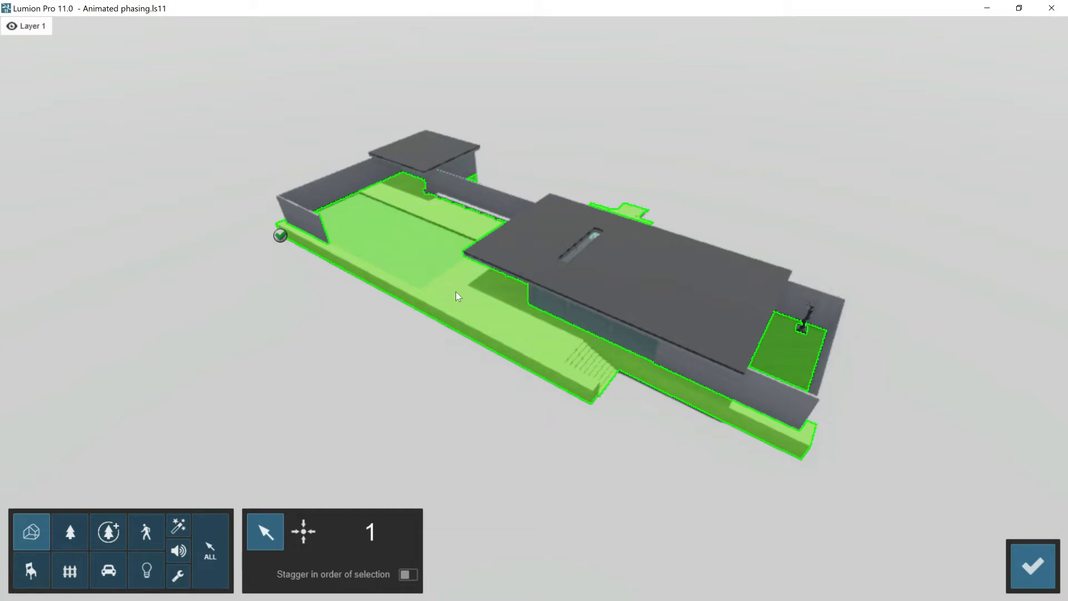
click(456, 291)
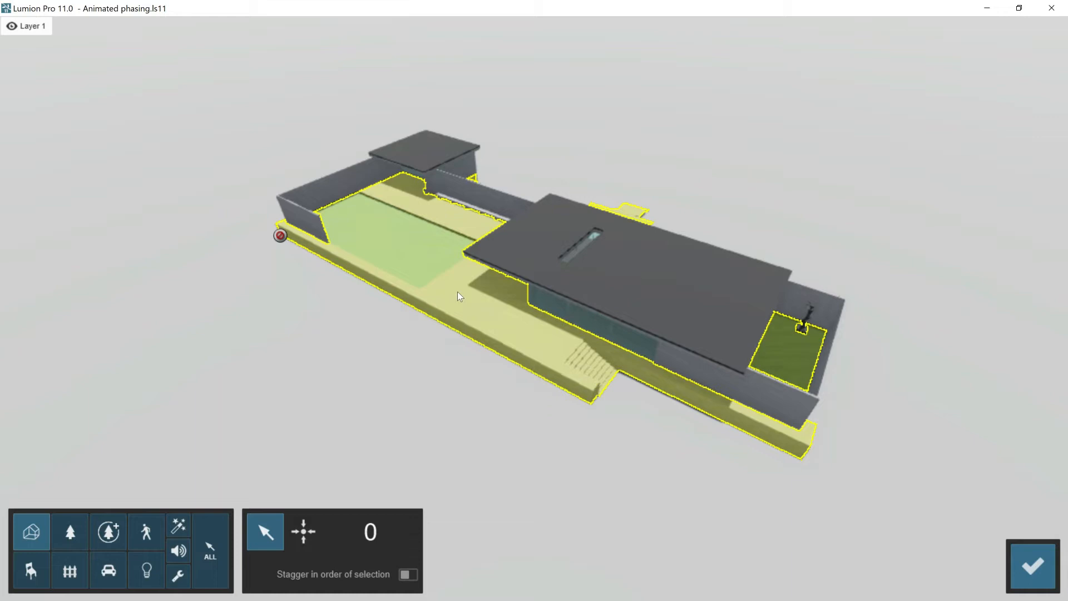
click(479, 305)
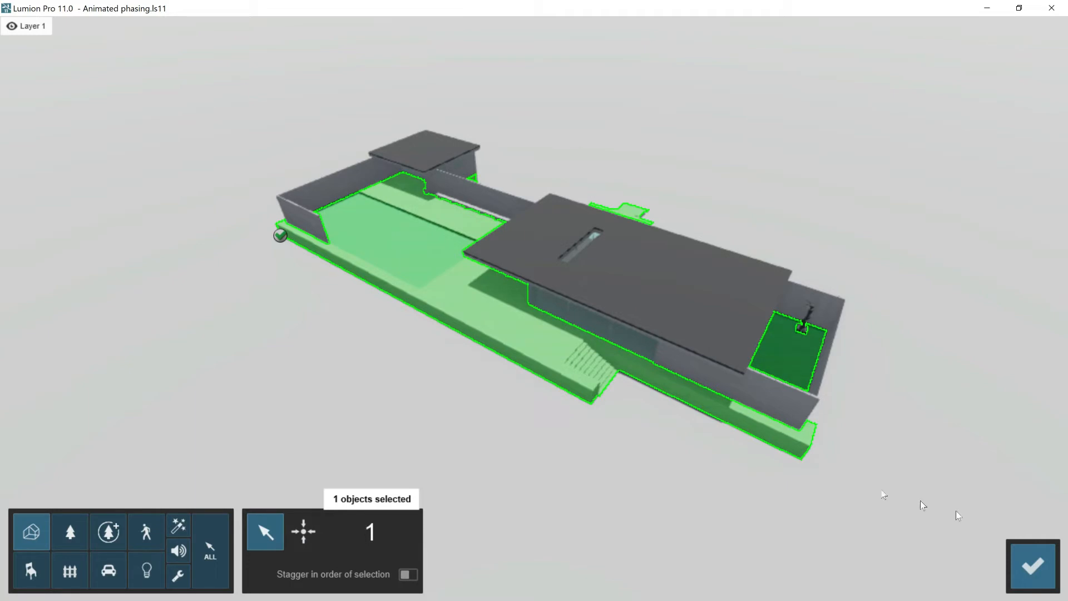
click(1028, 566)
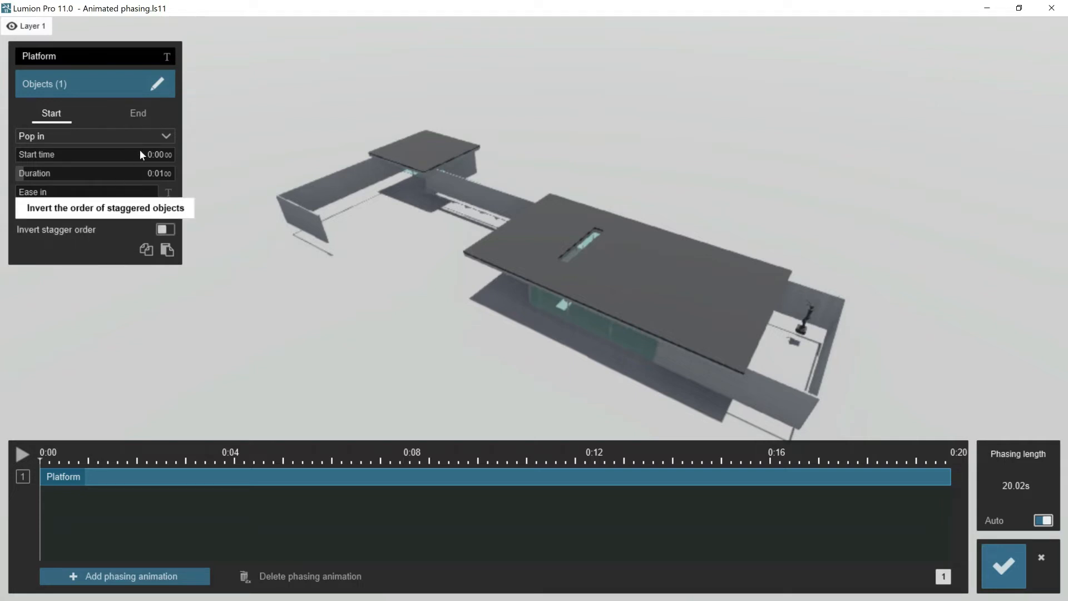
- Keep Pop in as the Platform animation's start effect, starting at 0:00 with a duration of about 3.13 s
click(166, 137)
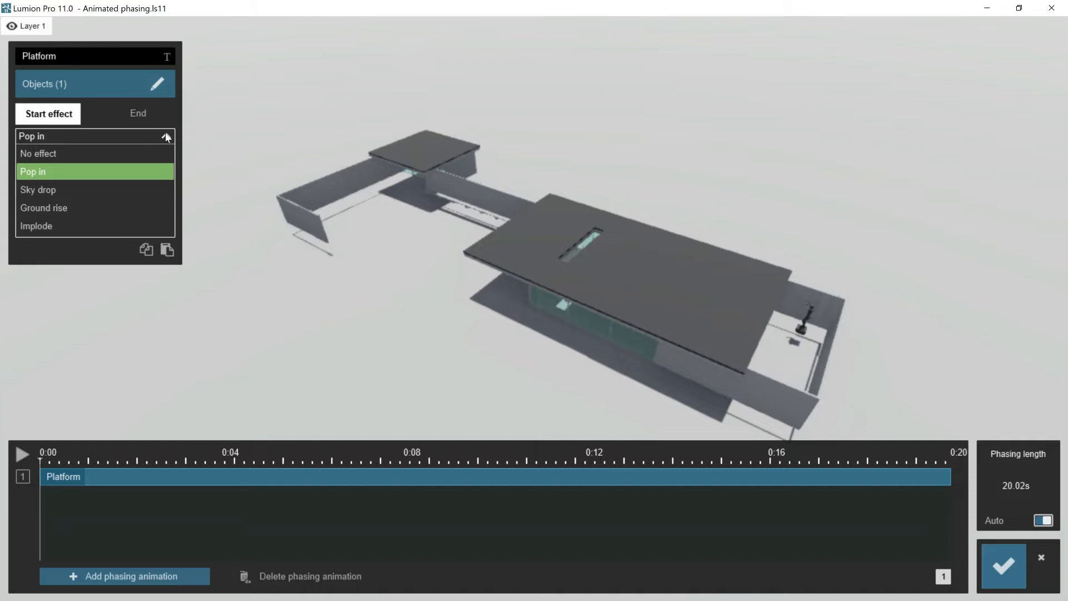
click(167, 137)
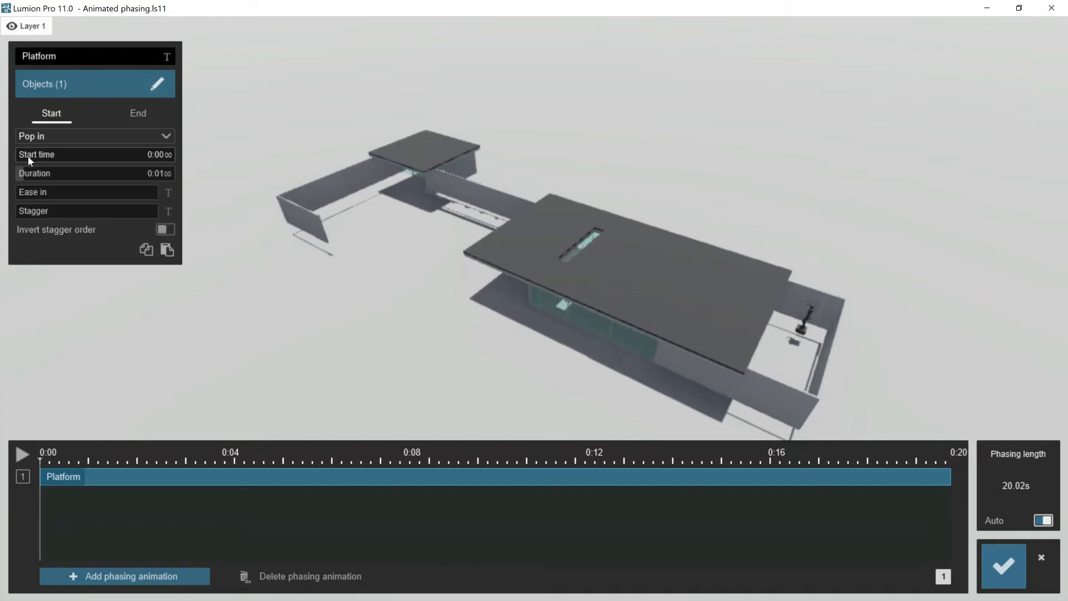
drag(24, 155, 38, 159)
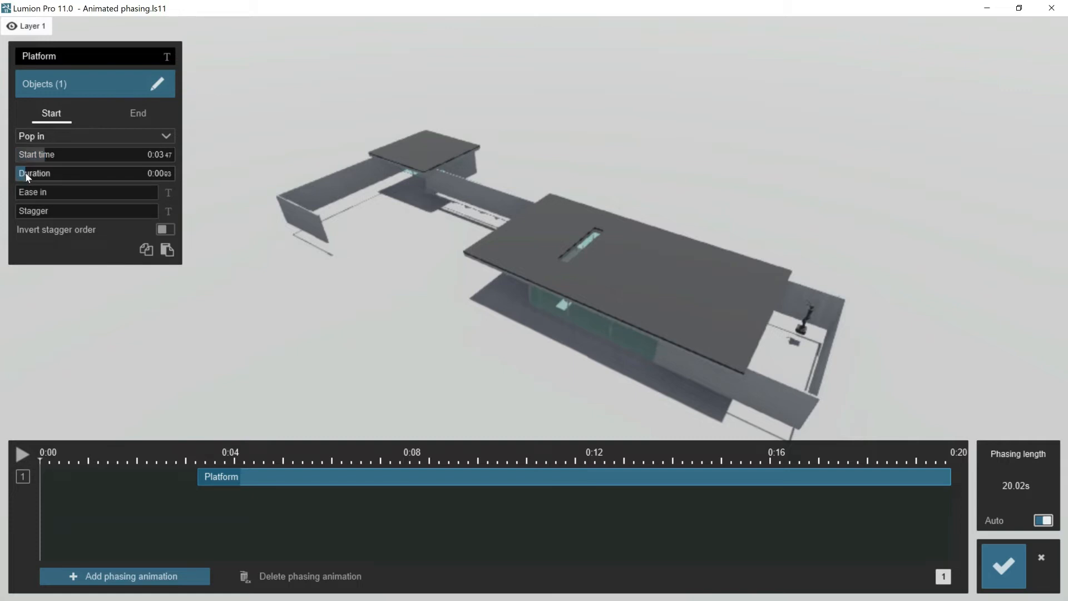
drag(25, 172, 53, 171)
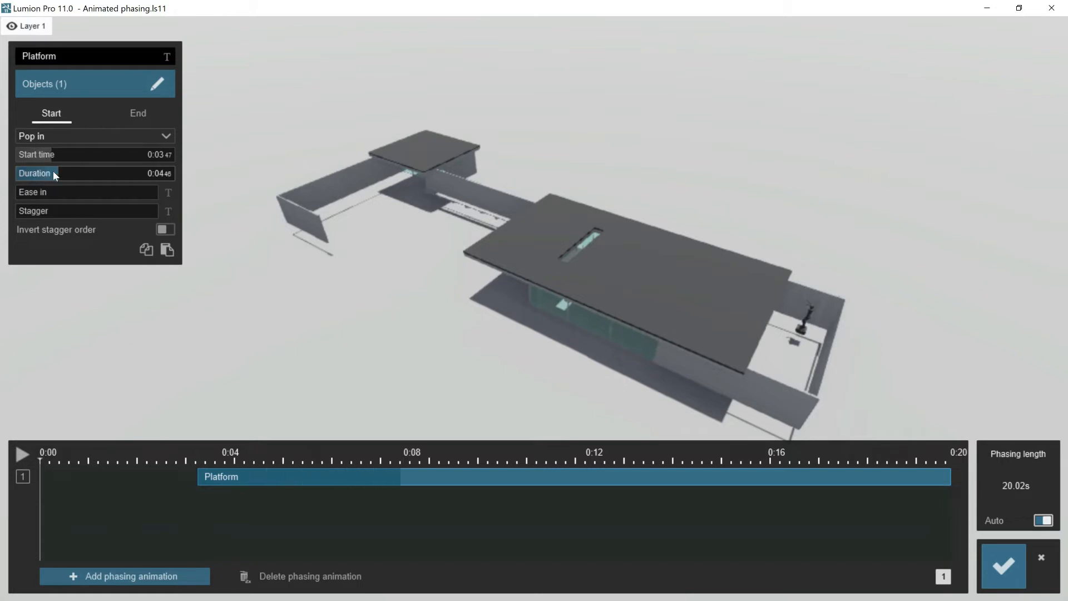
mouse_move(50, 190)
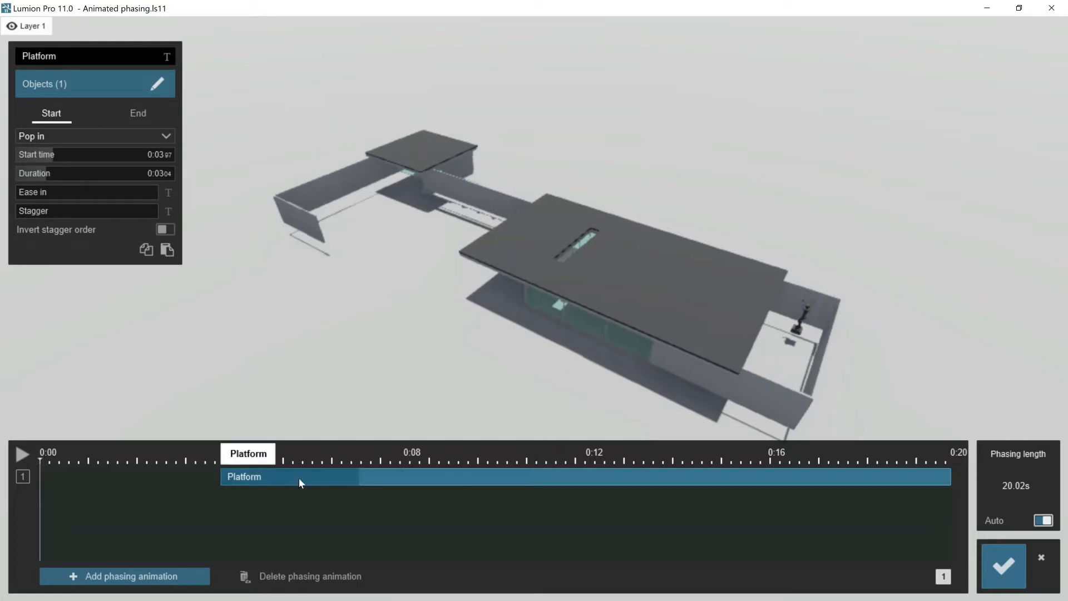
drag(302, 478, 79, 466)
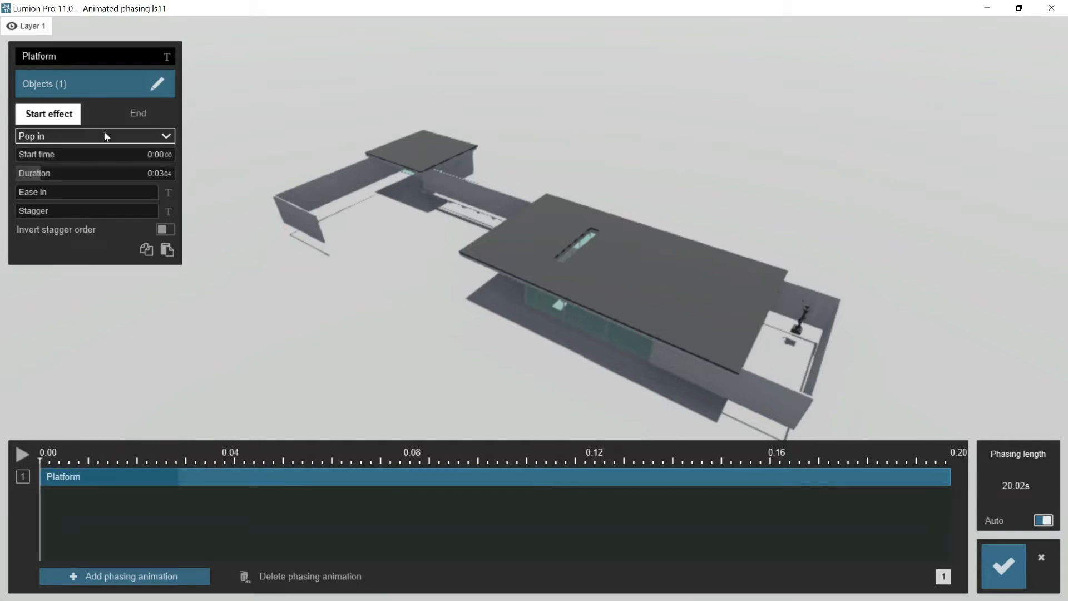
click(53, 173)
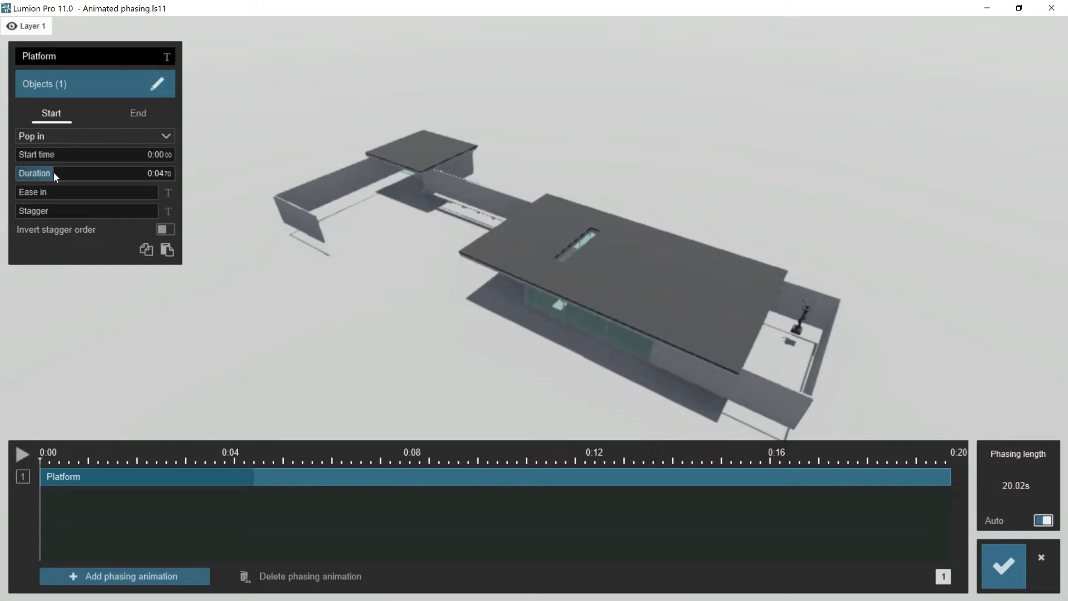
drag(51, 171, 41, 173)
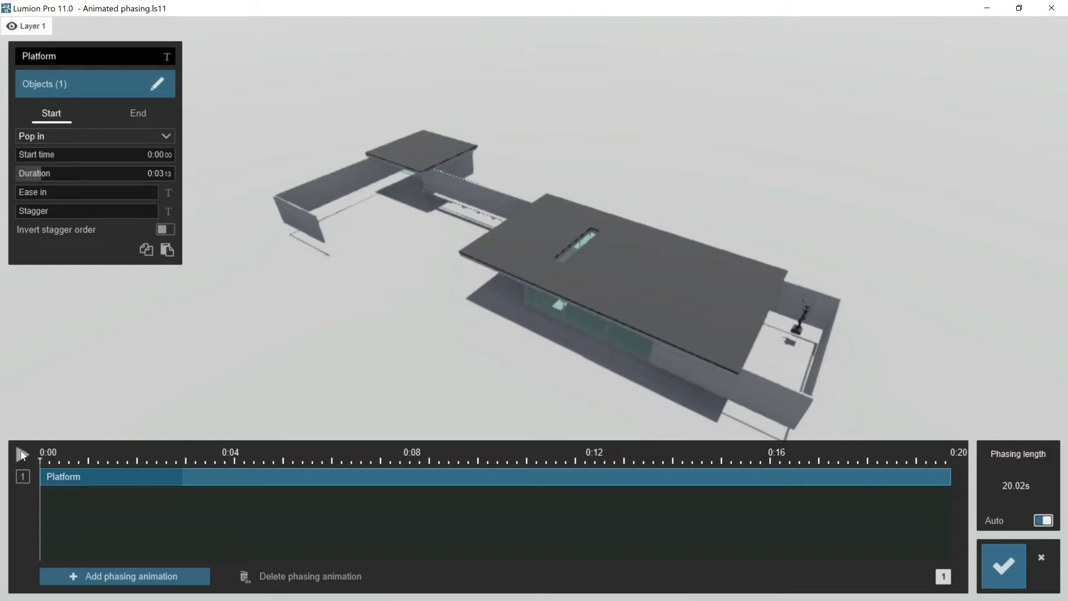
- Play back the Platform phasing animation and return the playhead to the beginning
click(22, 455)
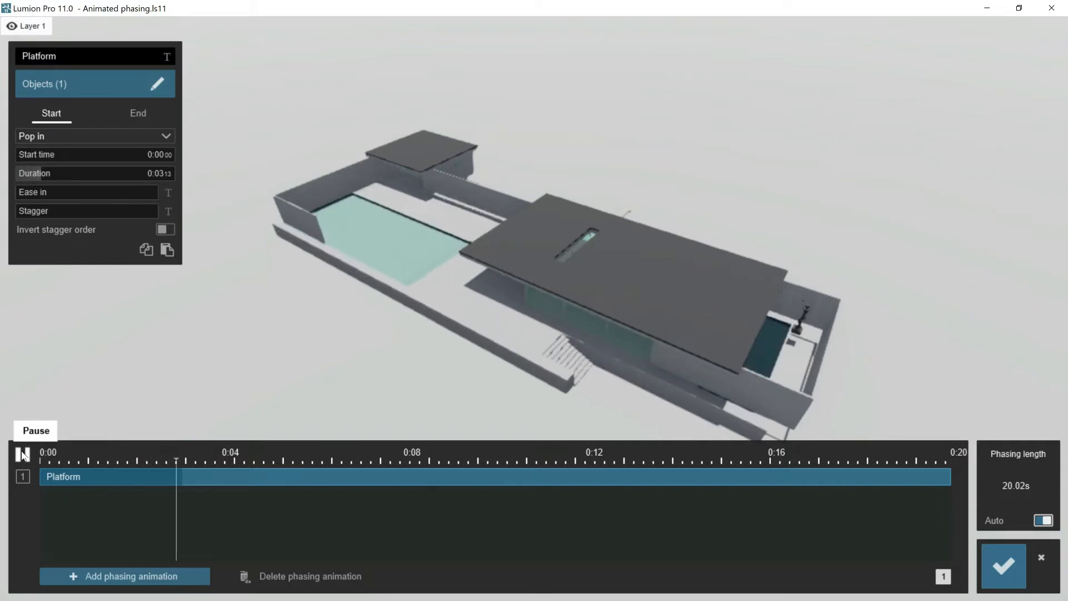
click(21, 450)
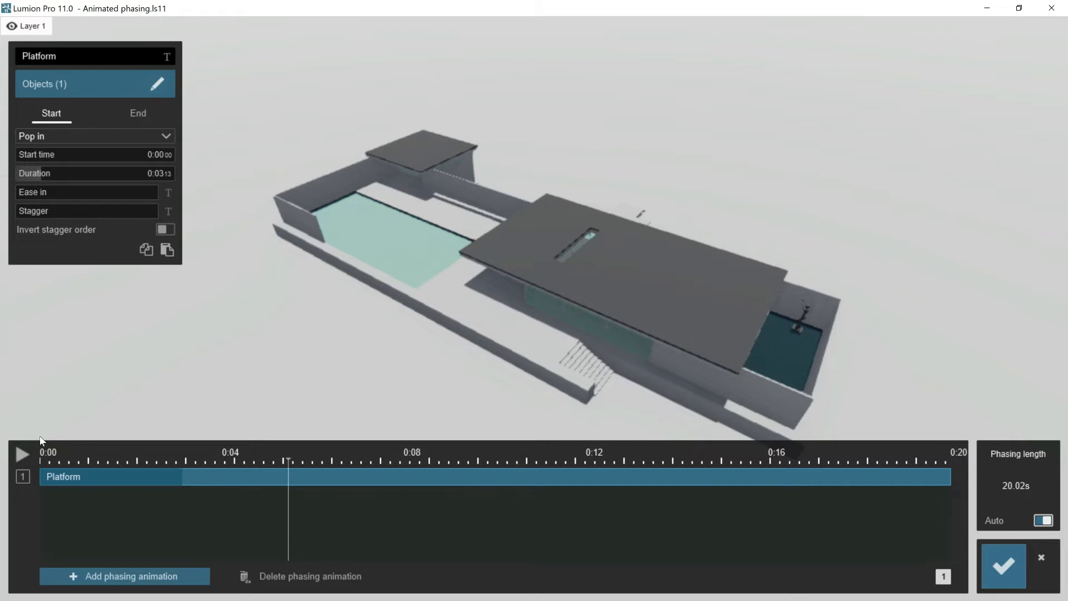
click(40, 441)
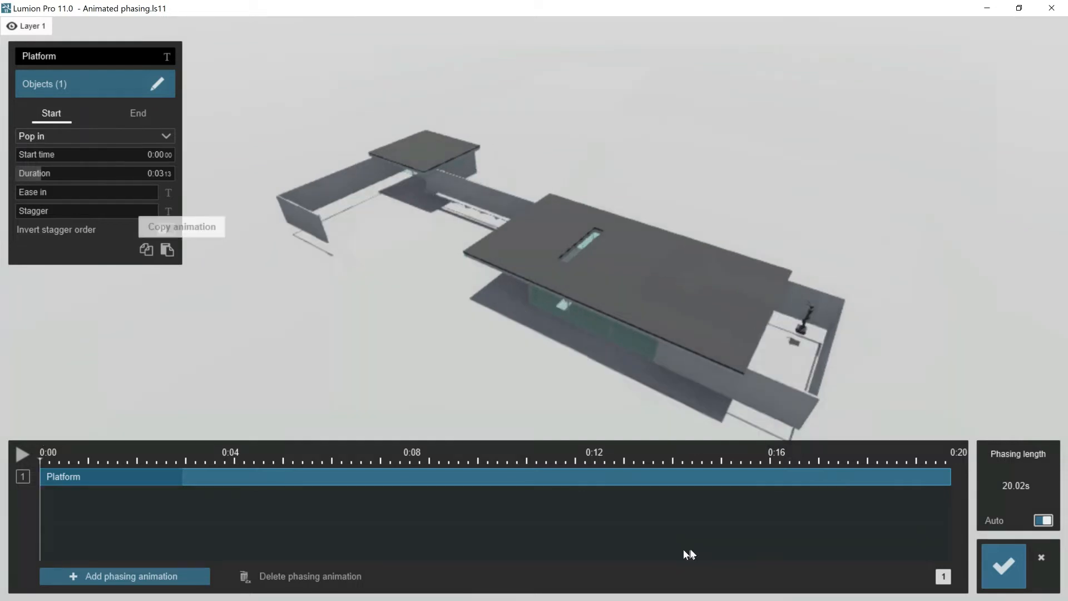
- Save the phasing changes and rename the scene's first three layers as Platform, Exterior walls and Pillars
click(1006, 566)
click(939, 532)
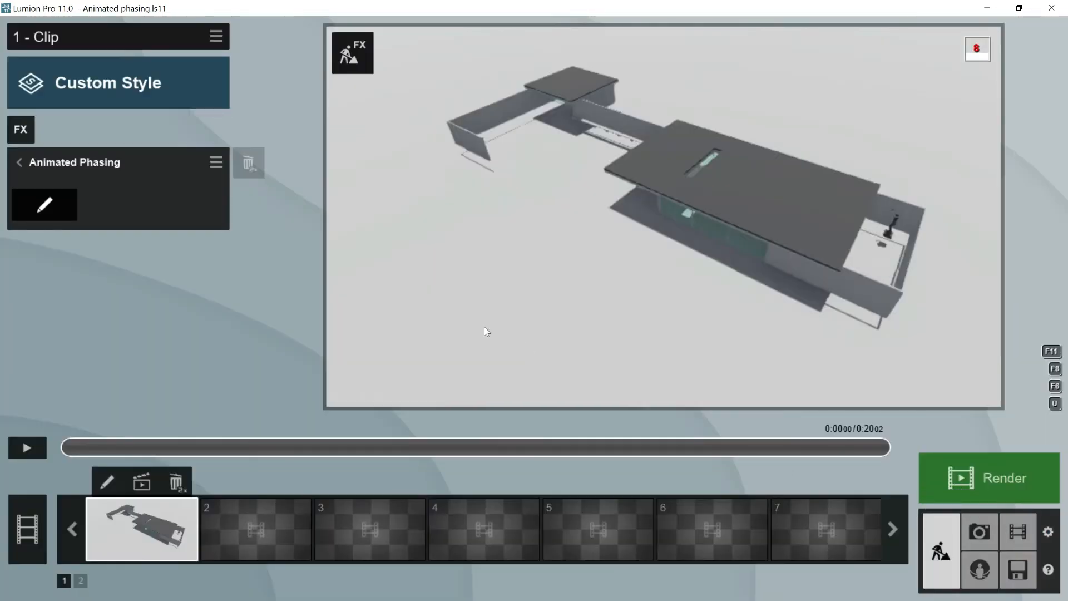
mouse_move(27, 27)
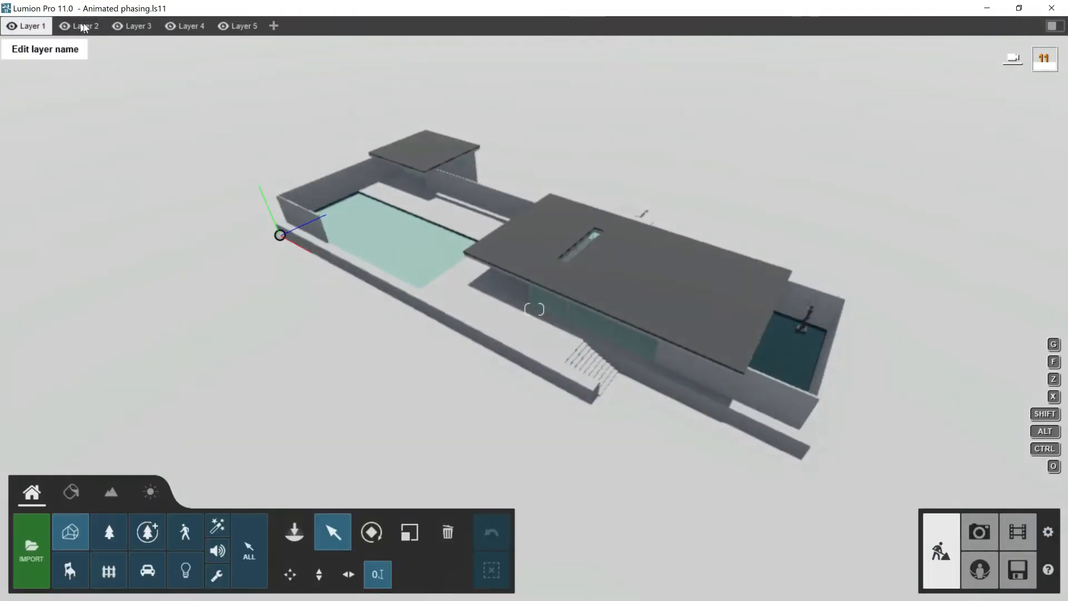
click(28, 27)
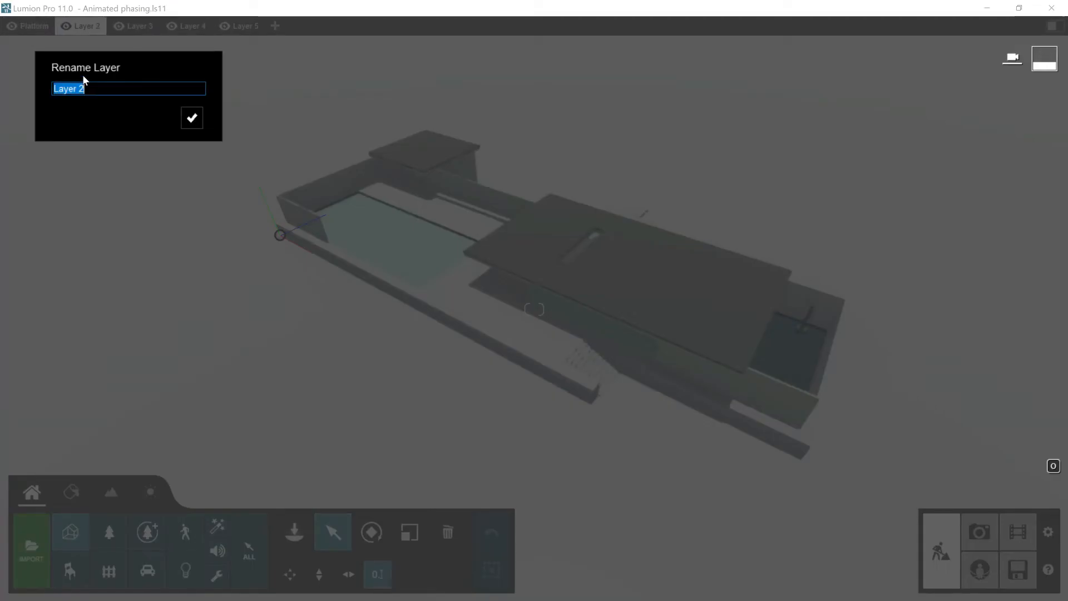
text(Exterior walls)
key(Tab)
text(Pillars)
key(Tab)
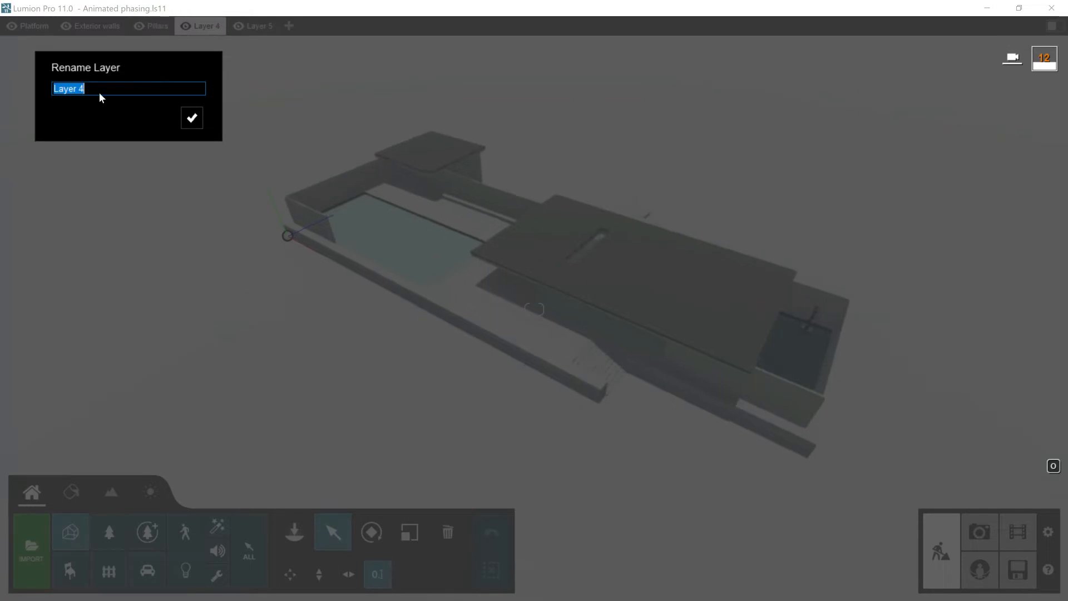
- Rename the remaining layers 4 to 7 as Marbles, Glass, furnitures and roofs
text(Marbles)
key(Tab)
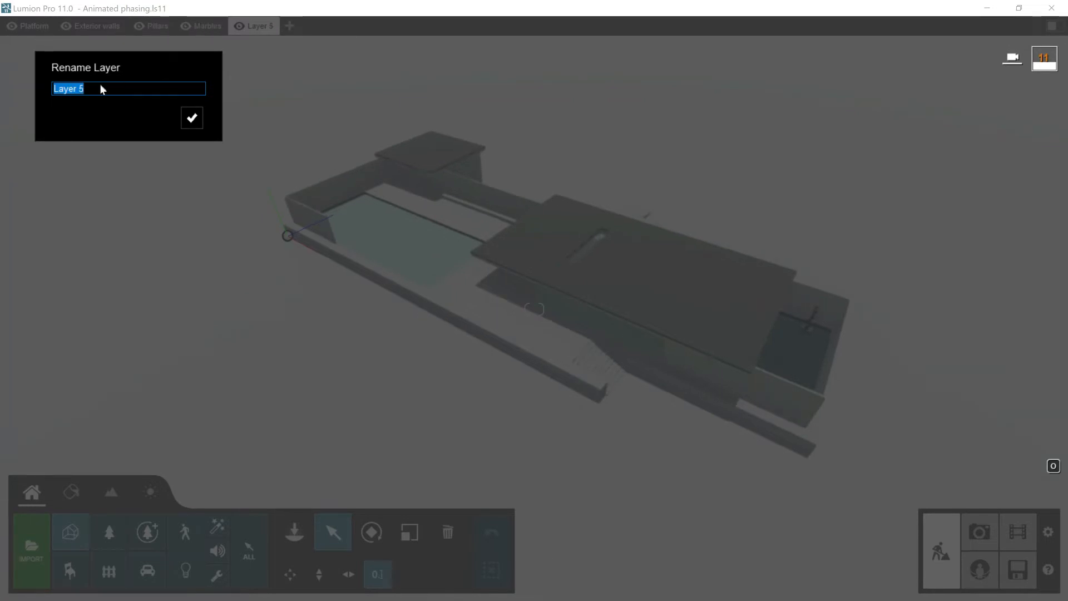
text(Glass)
key(Tab)
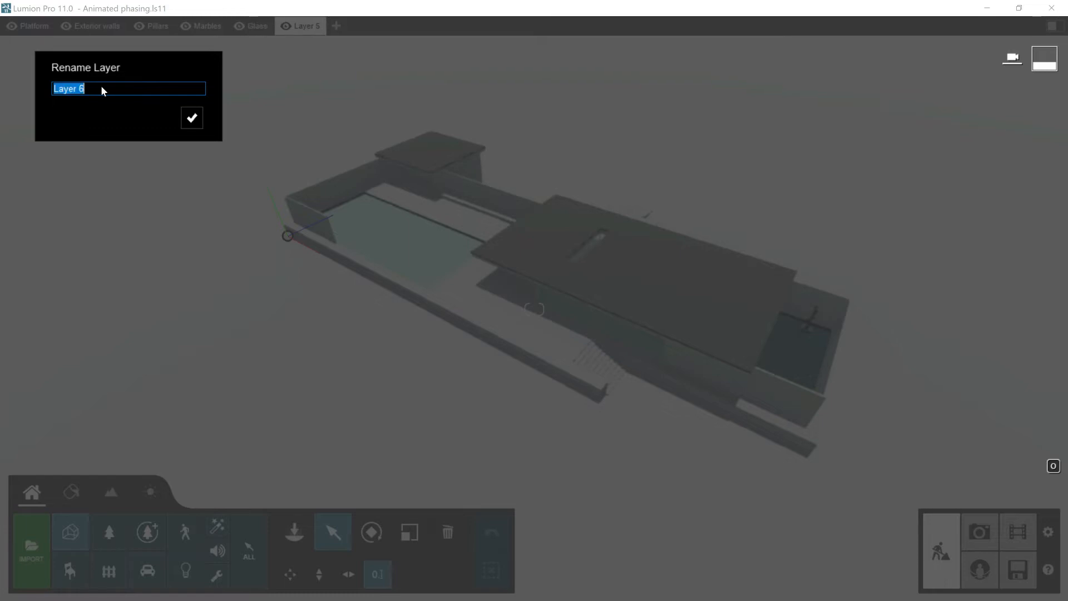
text(furnitures)
key(Tab)
text(roofs)
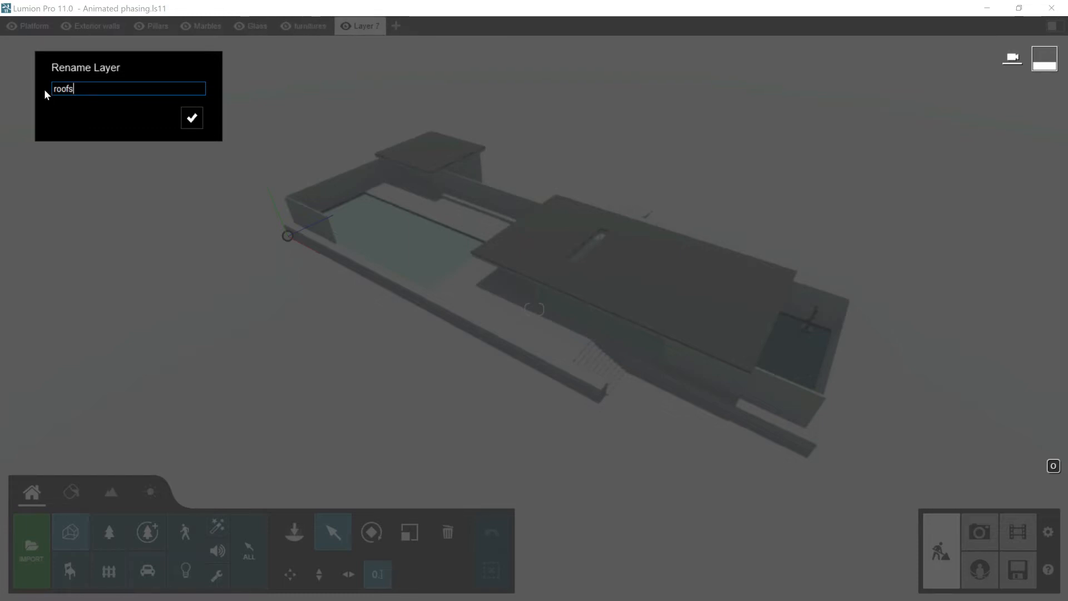
click(191, 117)
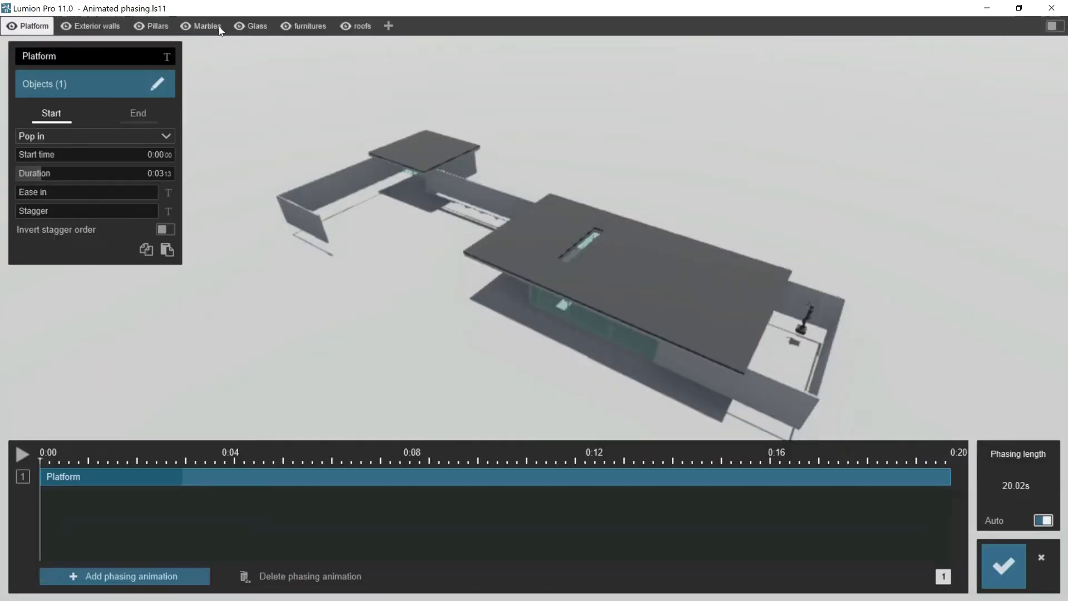
- Hide the roofs, furnitures, Glass, Marbles and Pillars layers in the phasing editor
click(346, 26)
click(287, 26)
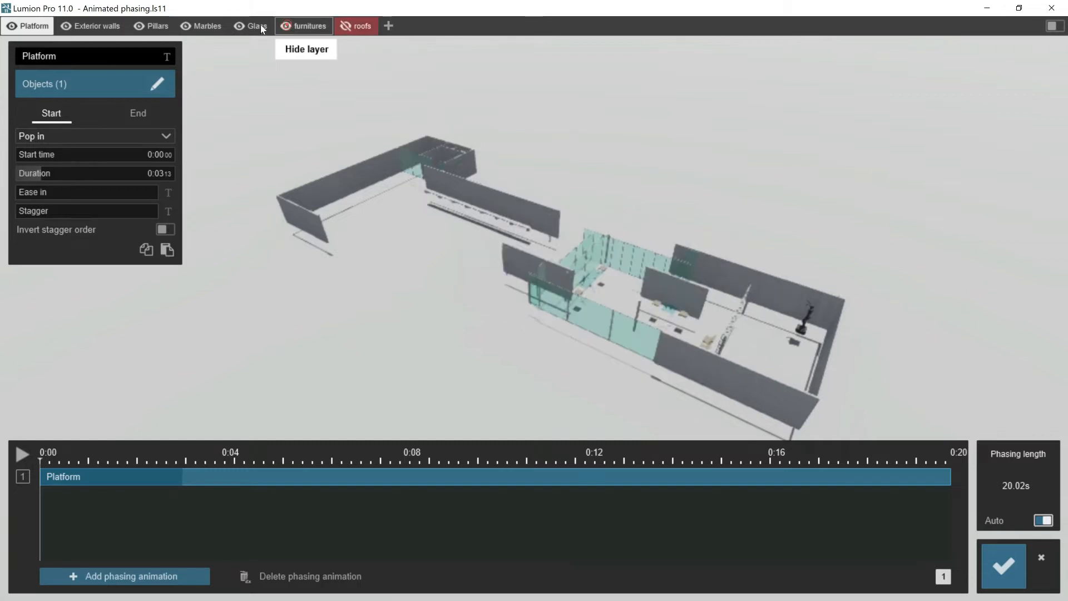
click(238, 25)
click(188, 25)
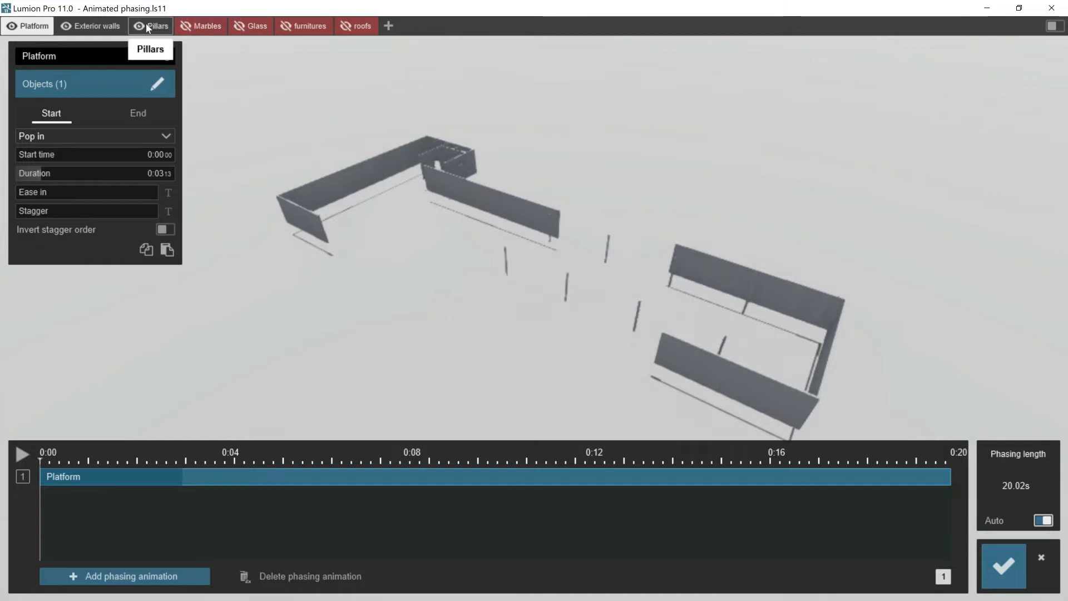
click(142, 27)
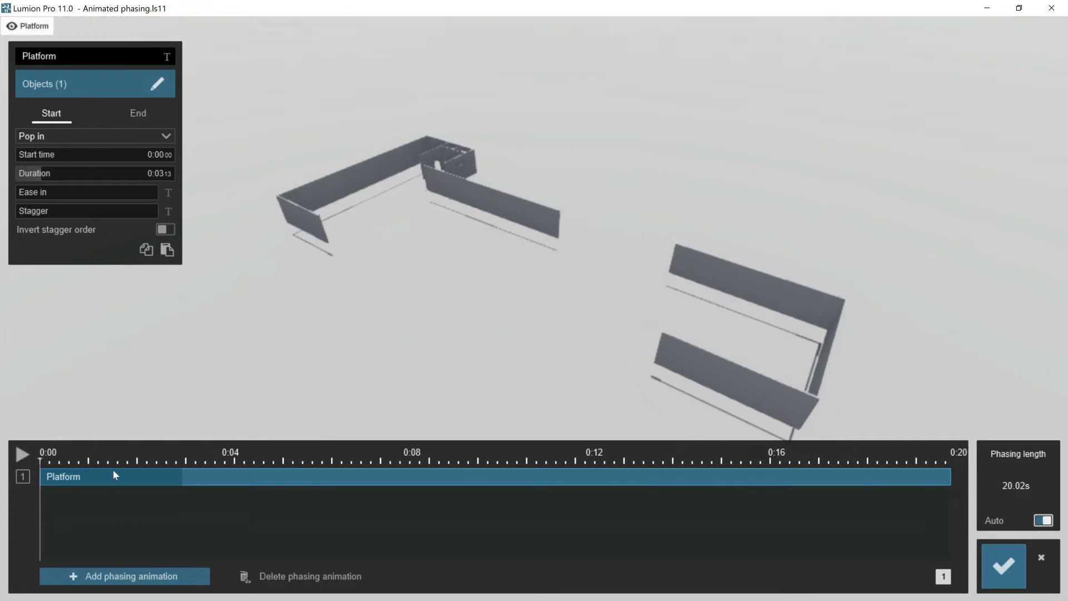
- Delete the Platform phasing animation and name the fresh one exterior walls
click(252, 577)
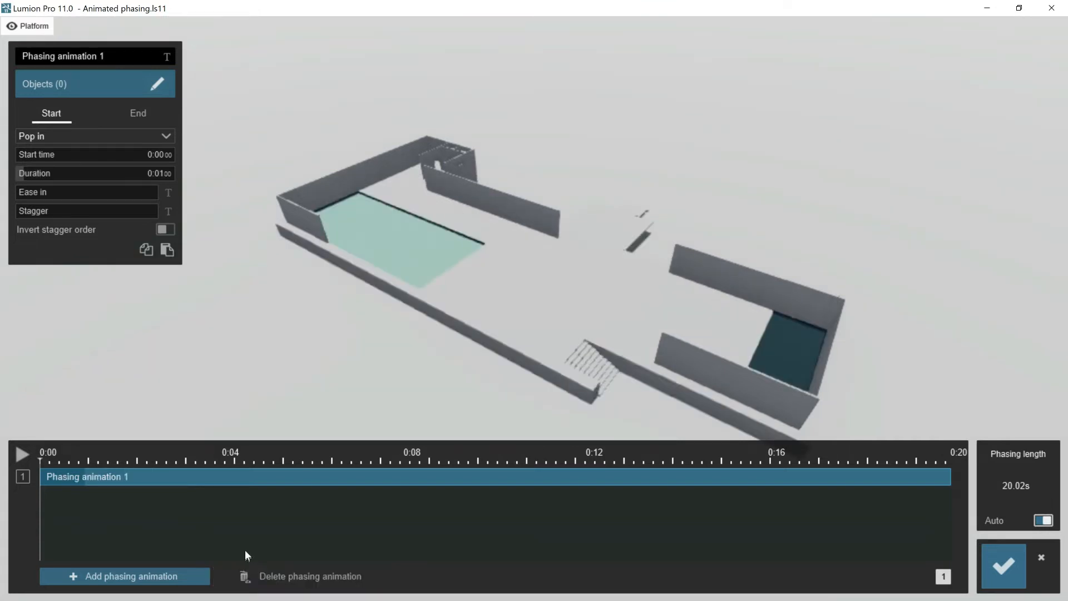
click(108, 57)
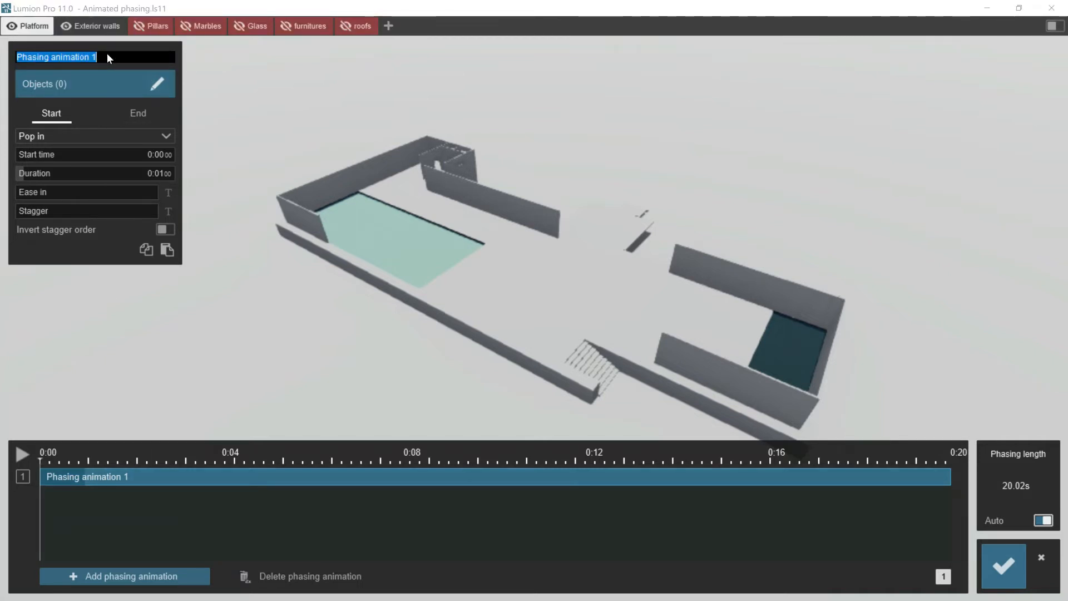
text(exterior walls)
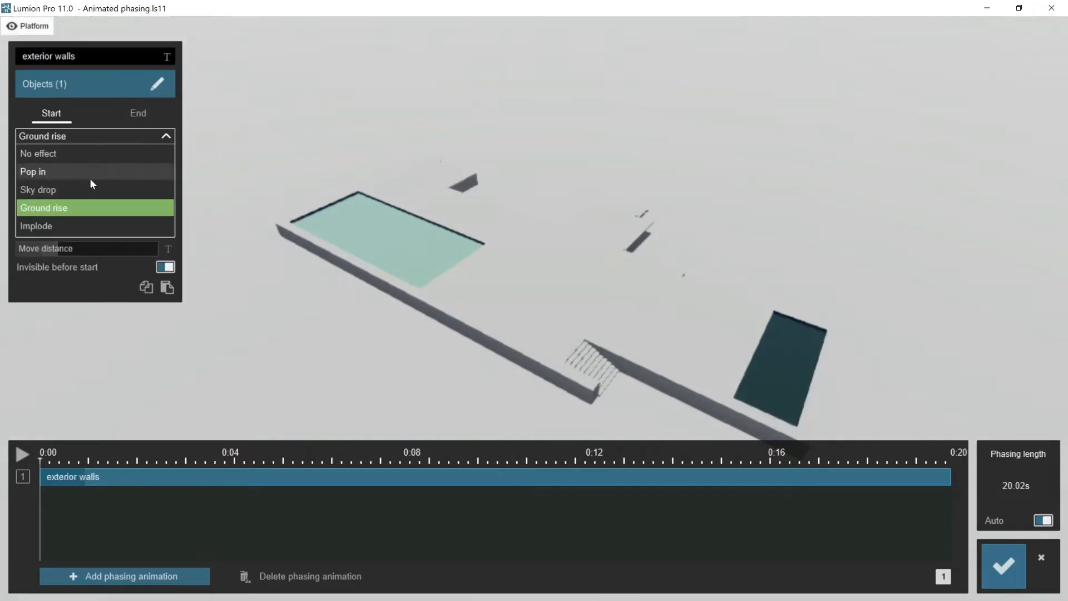
- Apply Ground rise to the exterior walls model, starting at about 2.97 s with a duration of about 3.11 s
click(58, 213)
mouse_move(24, 155)
mouse_down()
mouse_move(43, 161)
mouse_move(29, 173)
mouse_move(44, 158)
mouse_up()
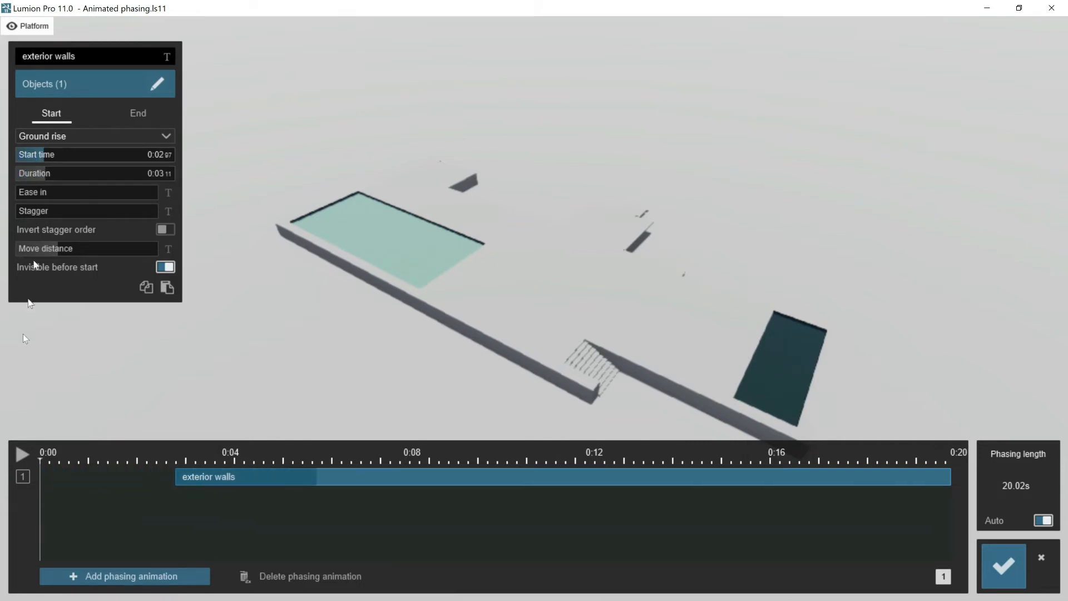
- Move the exterior walls' start time to about 1.47 s, raise Ease in to its maximum and preview the rise
click(22, 457)
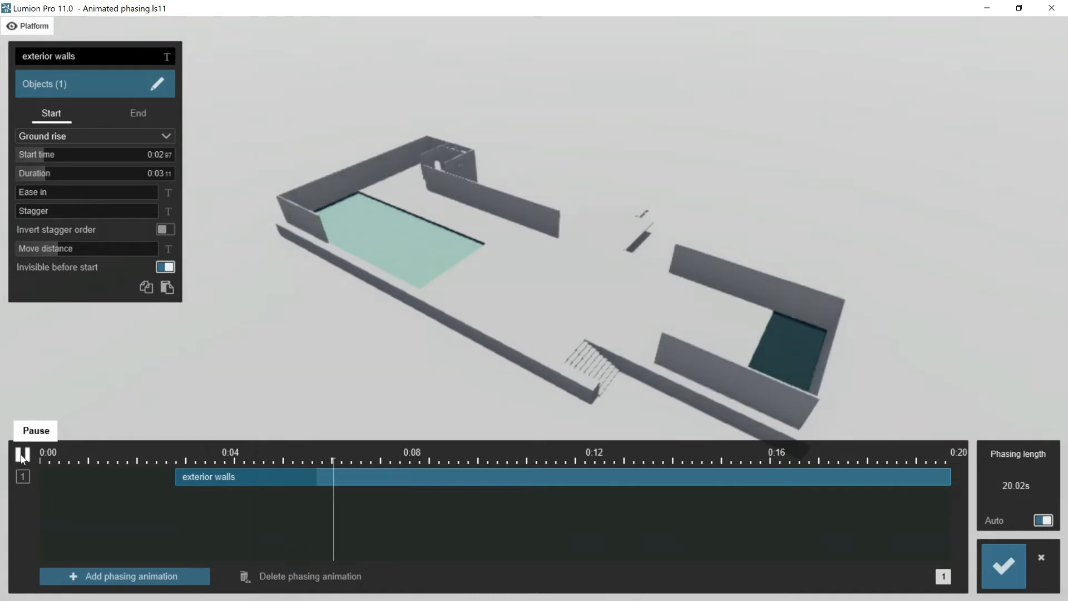
click(22, 455)
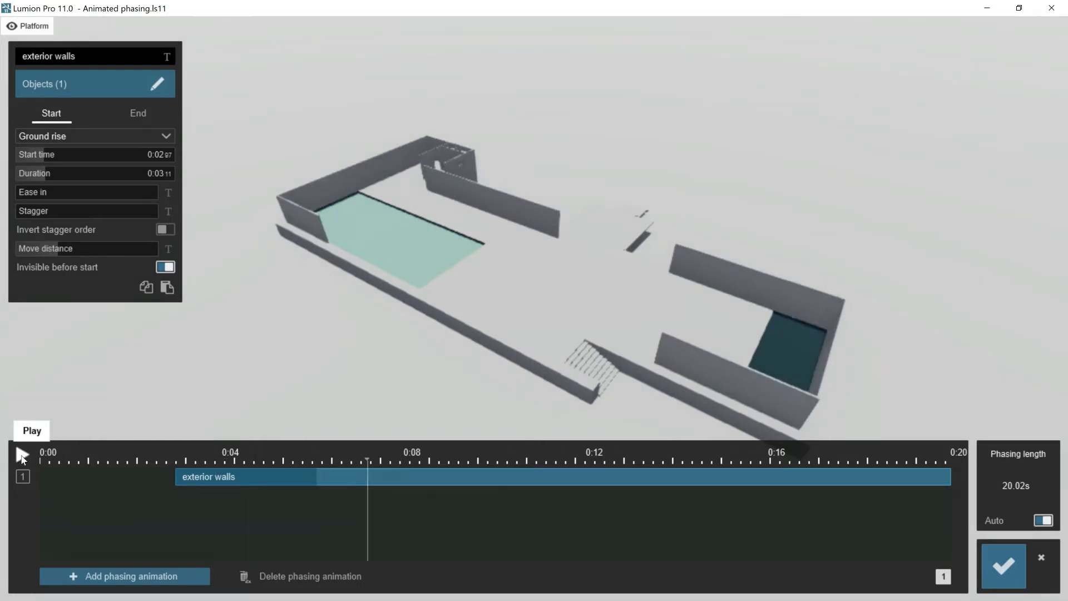
drag(39, 154, 32, 160)
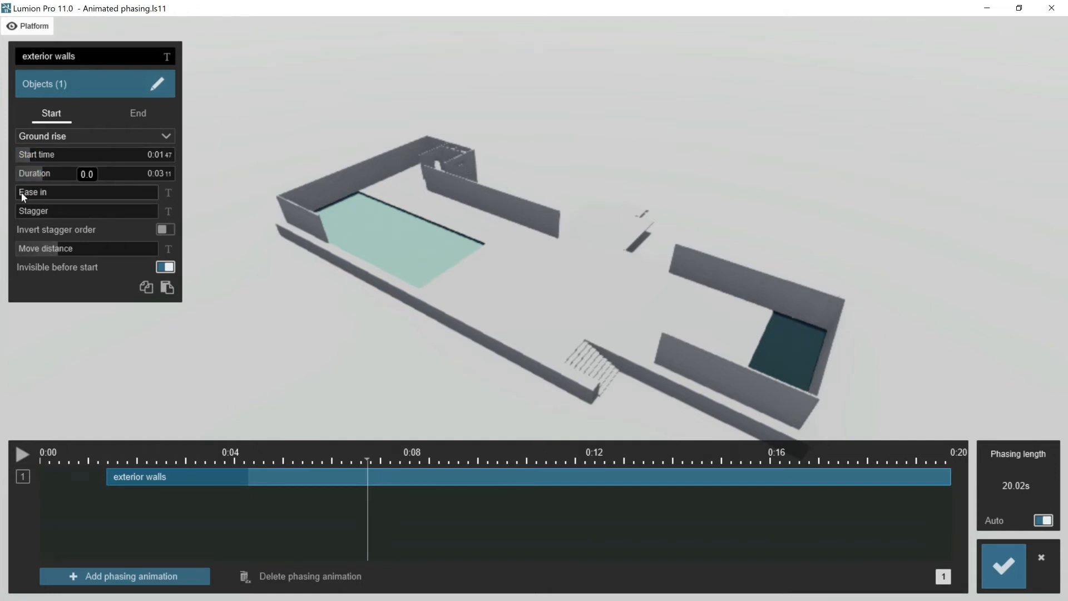
click(27, 453)
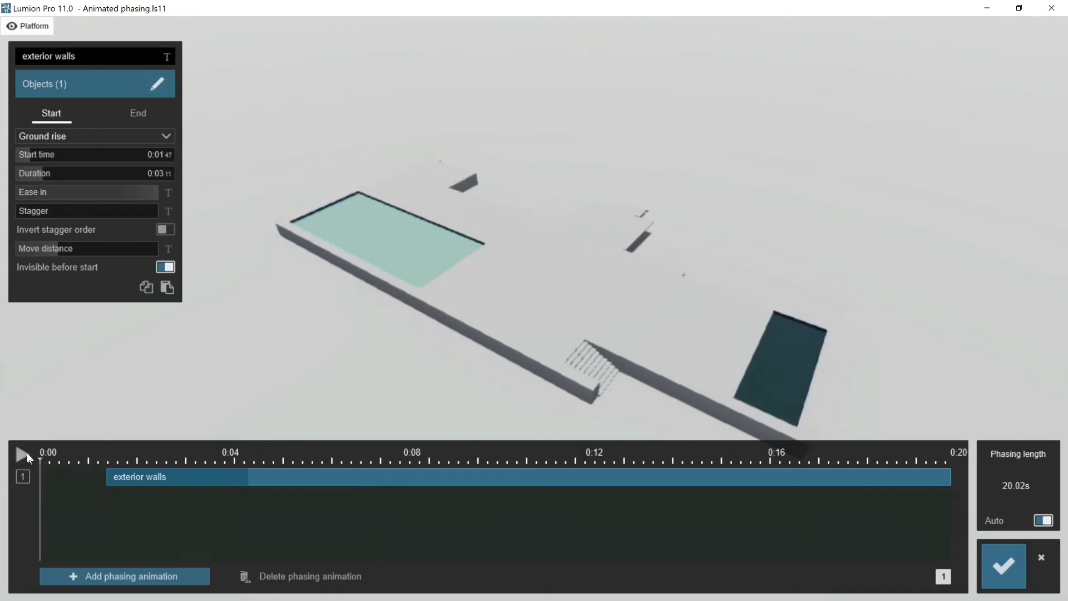
click(24, 454)
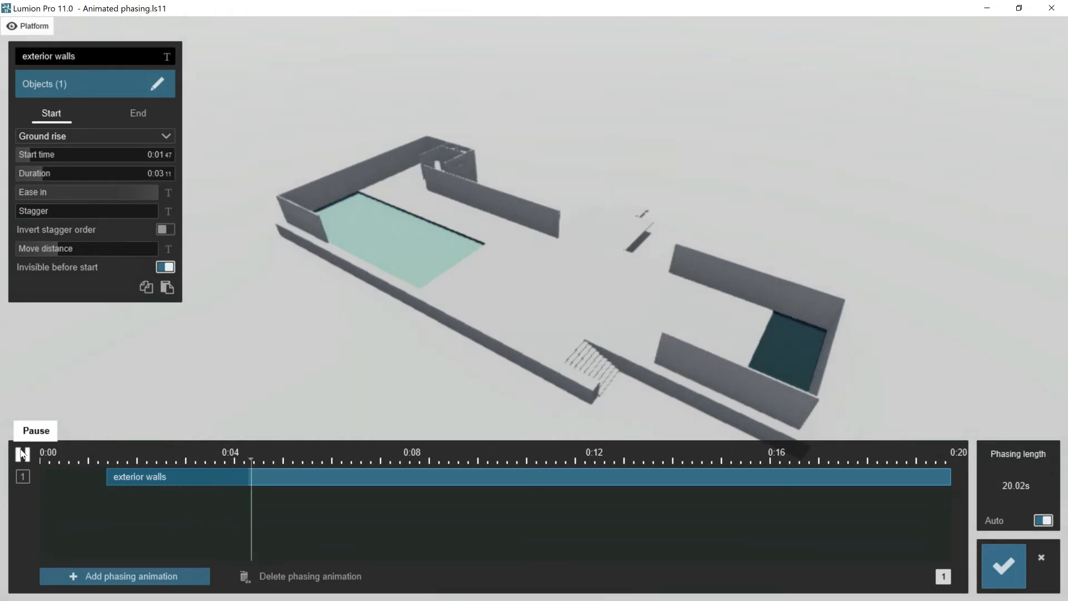
click(22, 454)
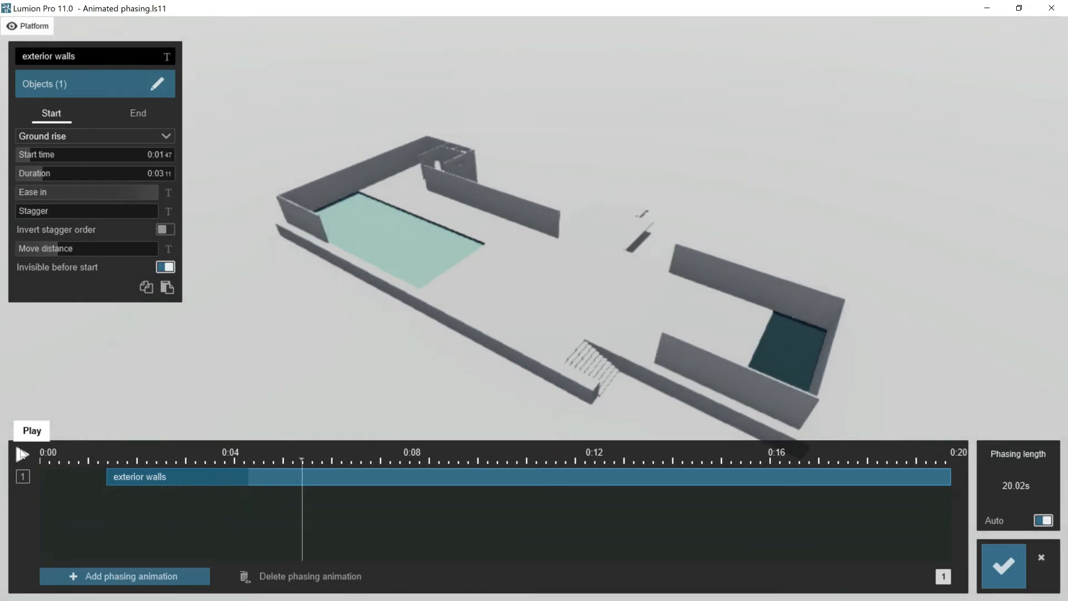
- Add a second phasing animation named pillars and show the Pillars layer
click(95, 576)
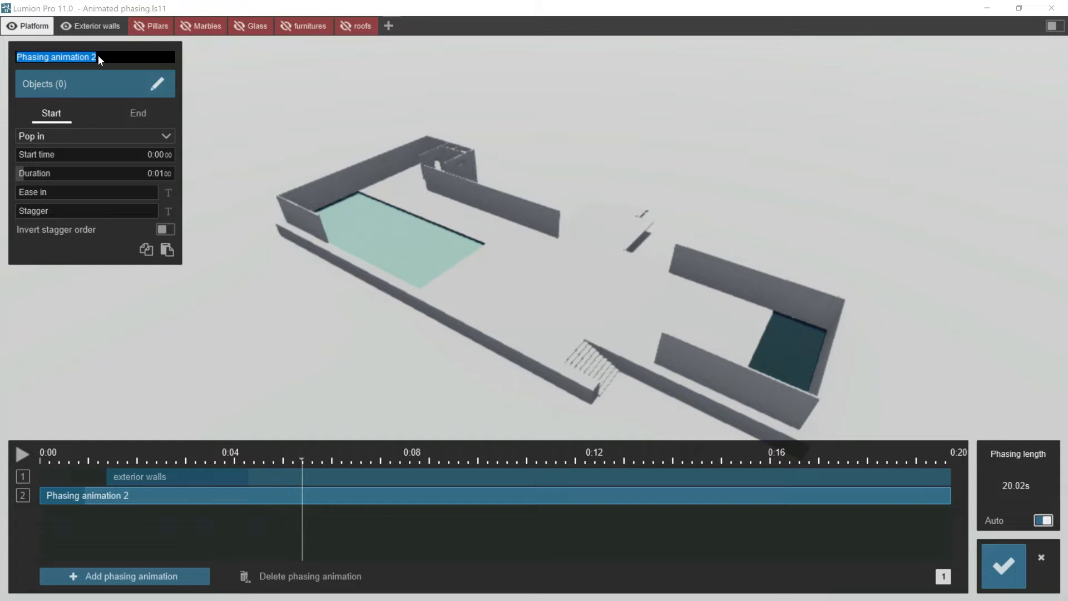
text(pillars)
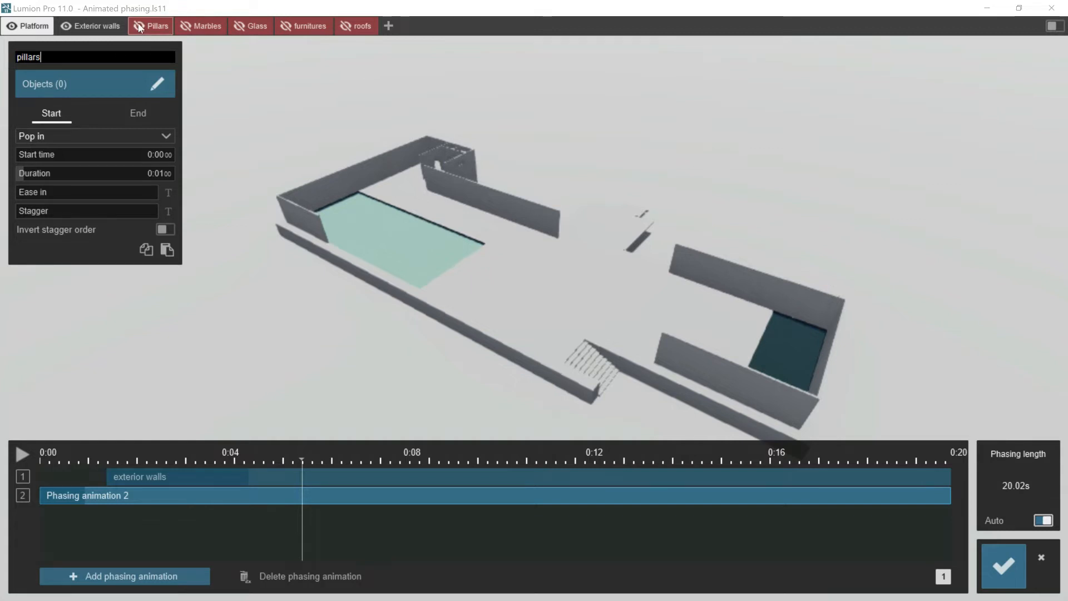
key(Return)
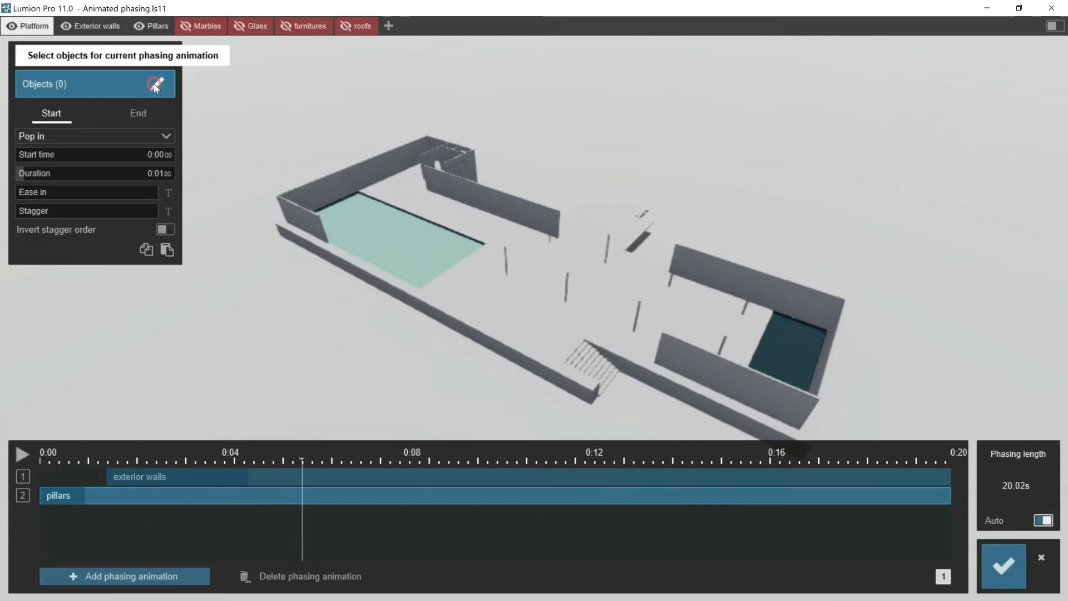
- Assign the eight pillars to the pillars phasing animation, with Stagger in order of selection enabled
click(153, 83)
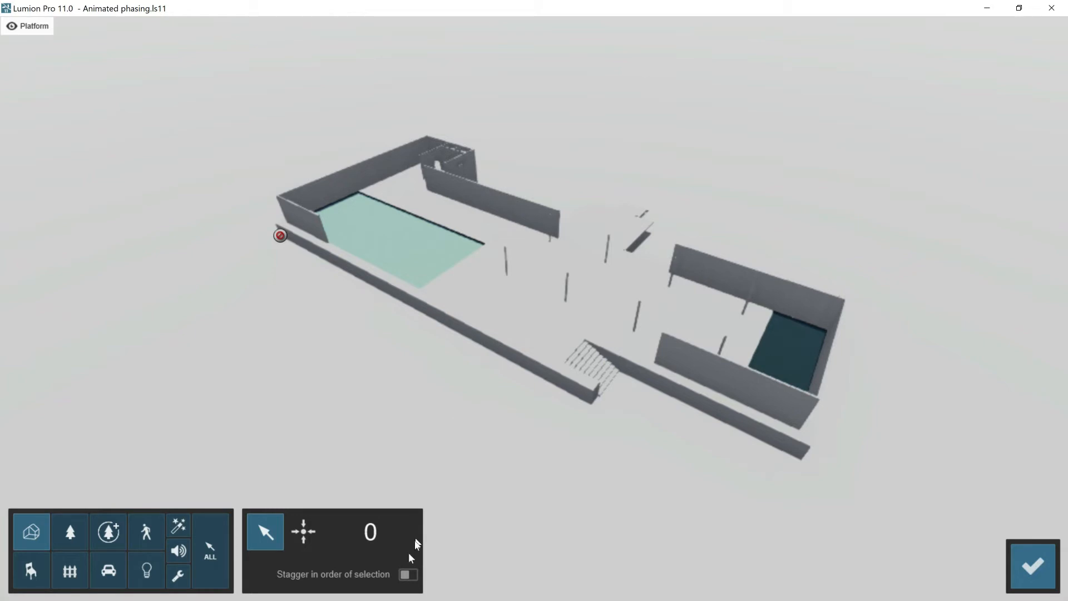
click(409, 575)
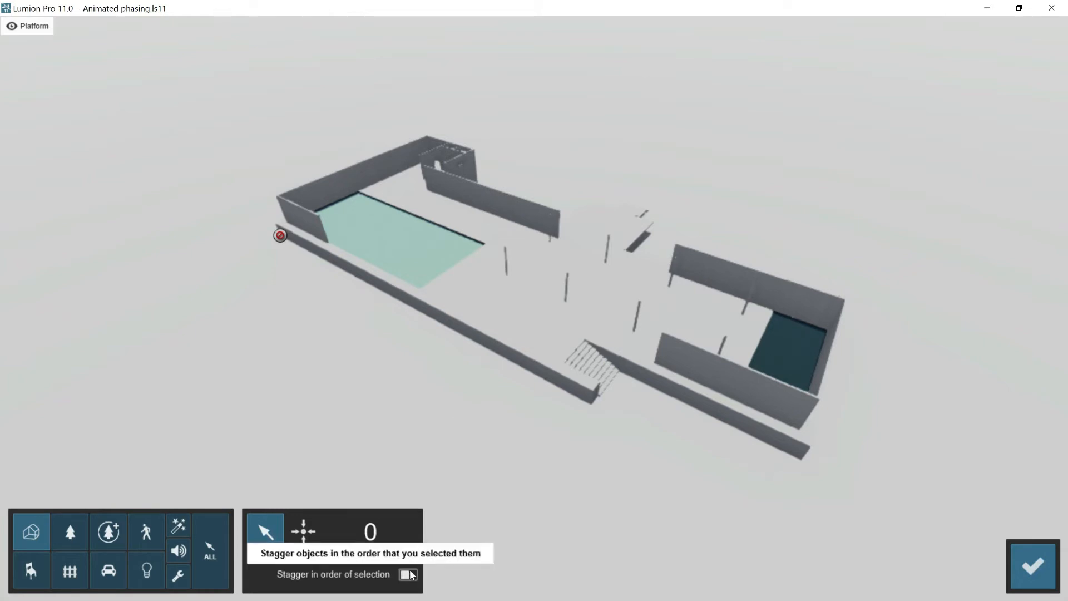
click(508, 251)
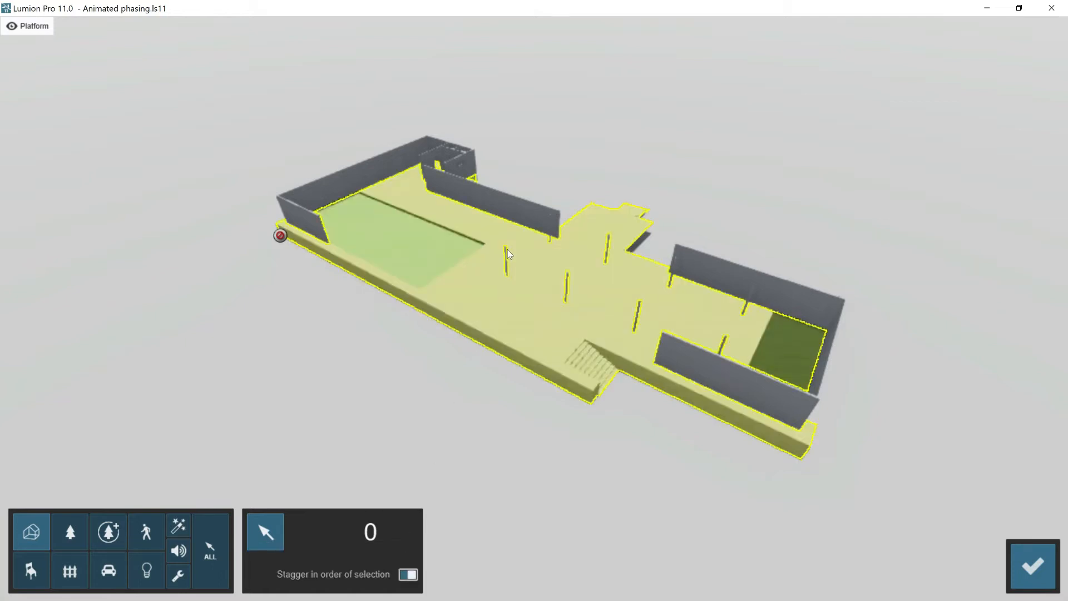
click(506, 254)
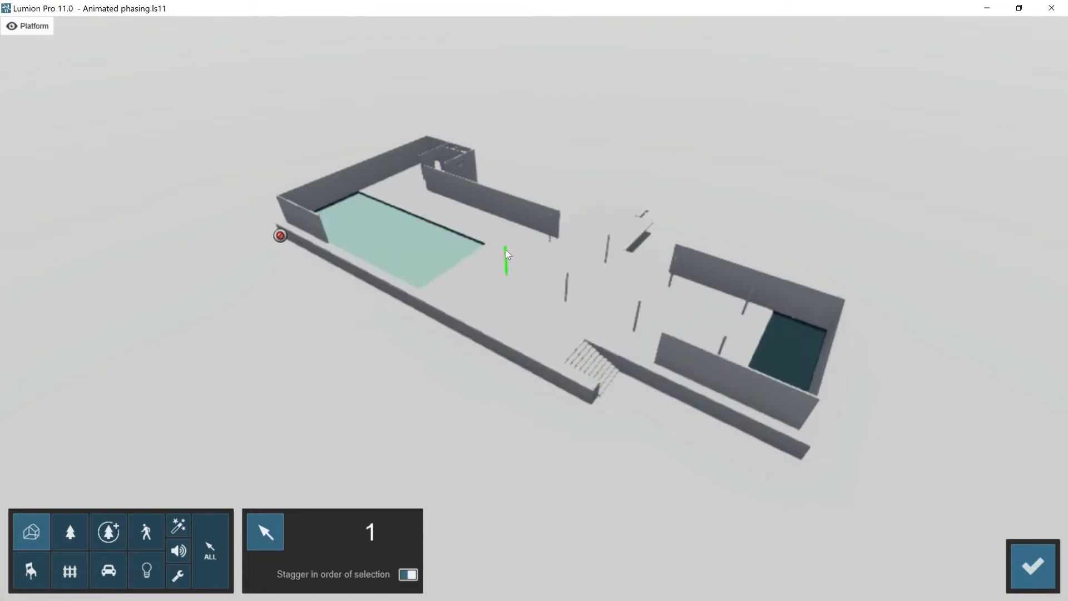
click(567, 281)
click(640, 309)
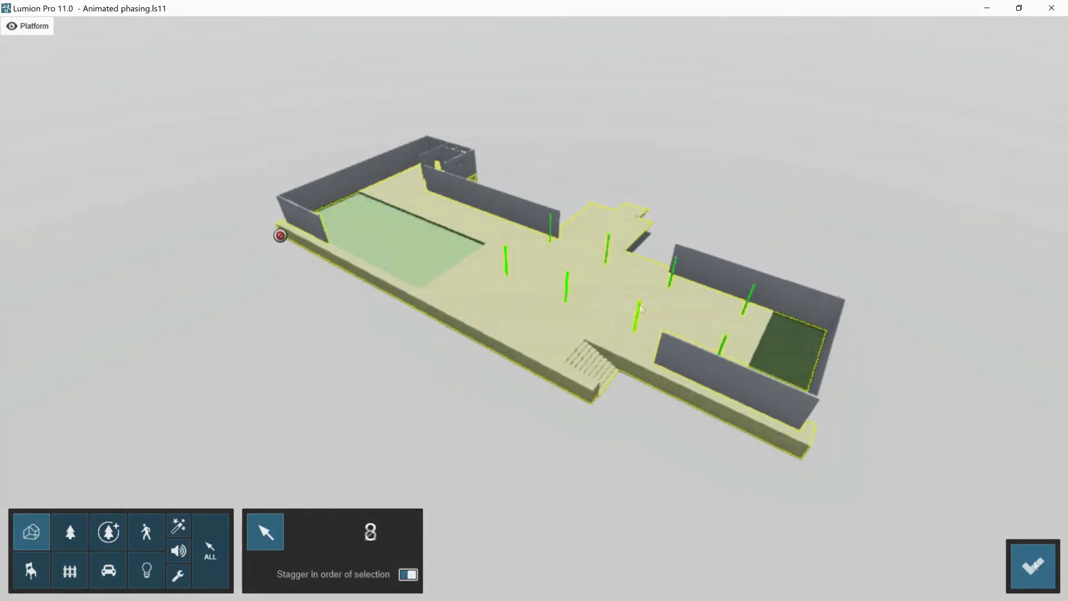
click(1032, 566)
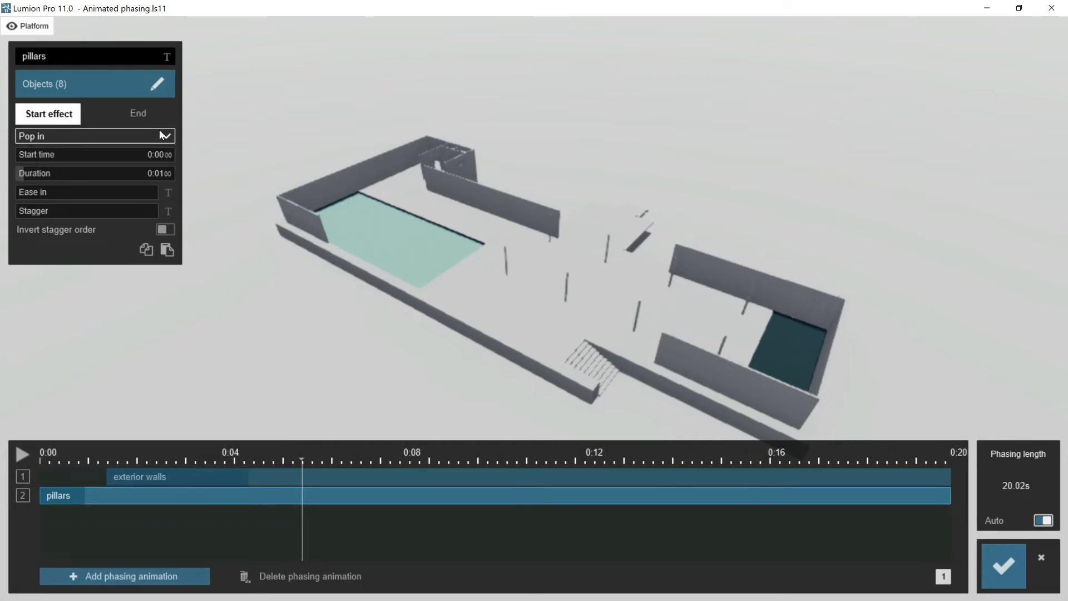
- Apply Sky drop to the pillars with maximum Ease in, starting at about 5.33 s with a duration of about 4.34 s
click(165, 135)
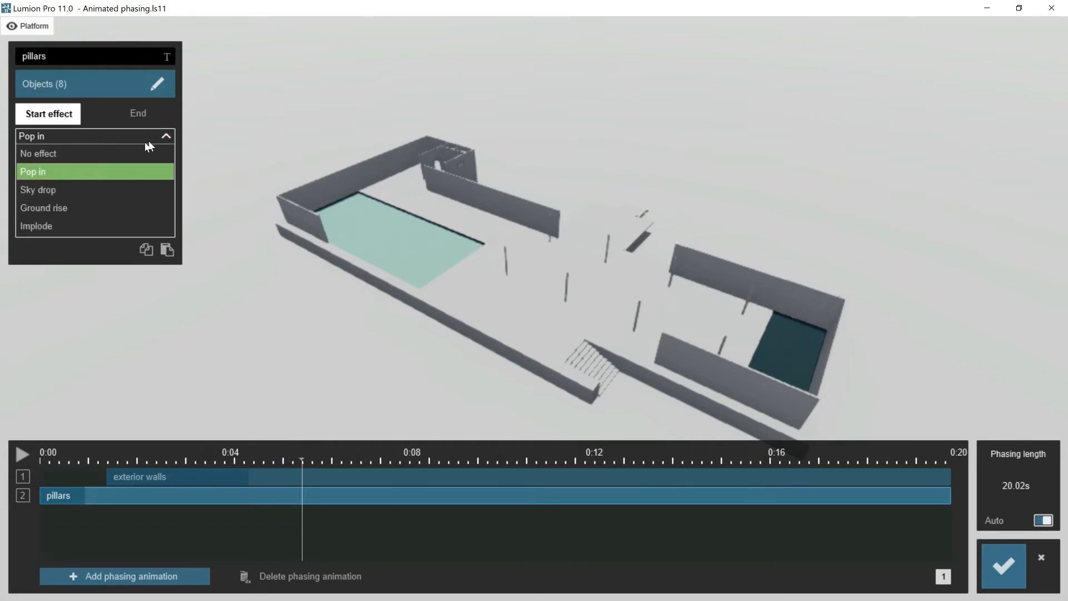
click(66, 189)
drag(64, 499, 285, 496)
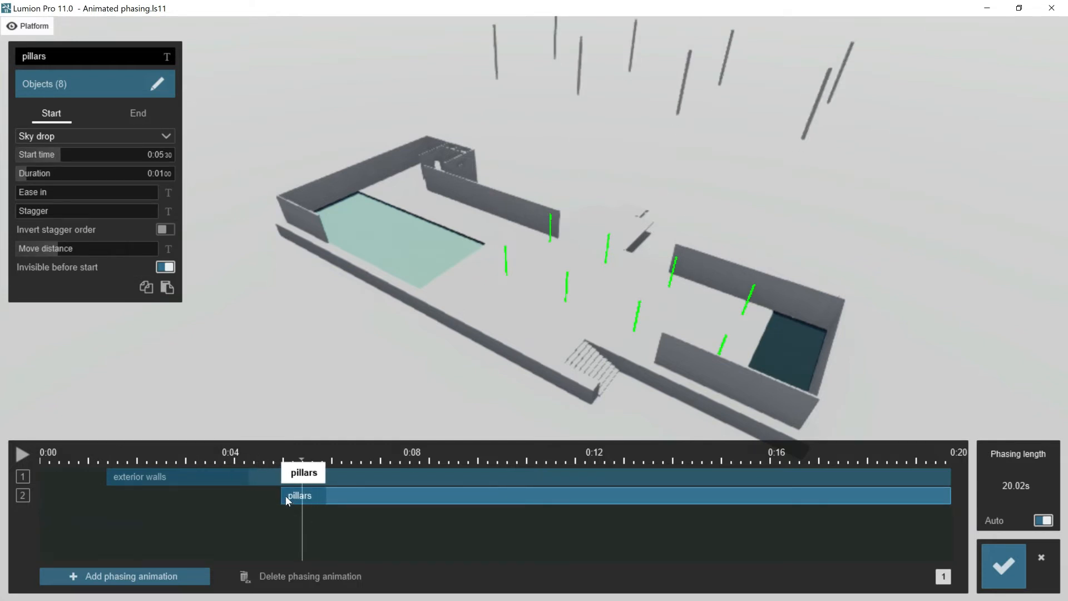
drag(285, 496, 287, 495)
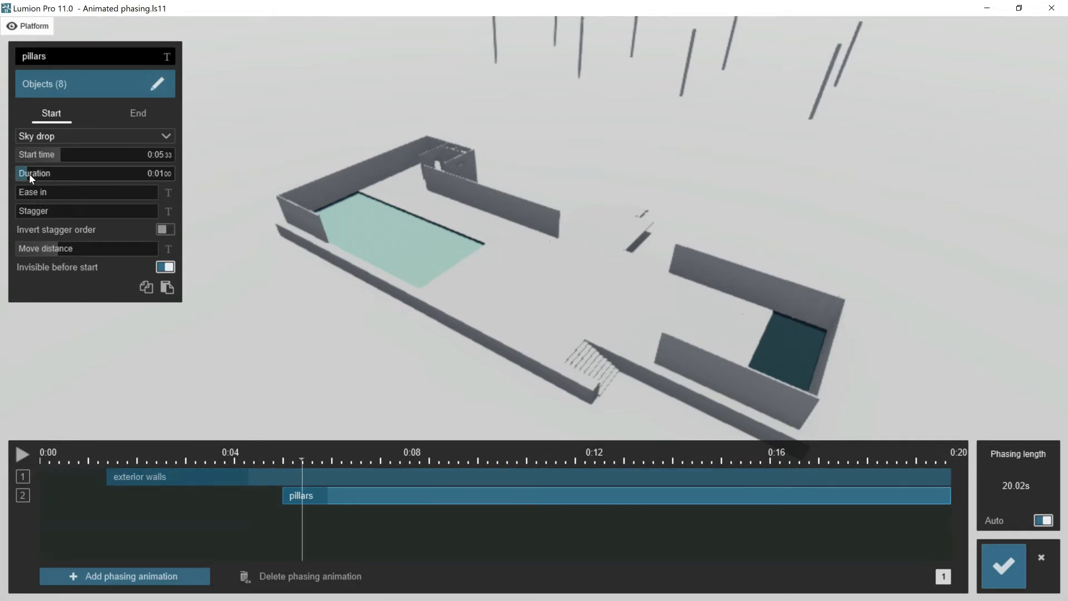
drag(29, 174, 63, 175)
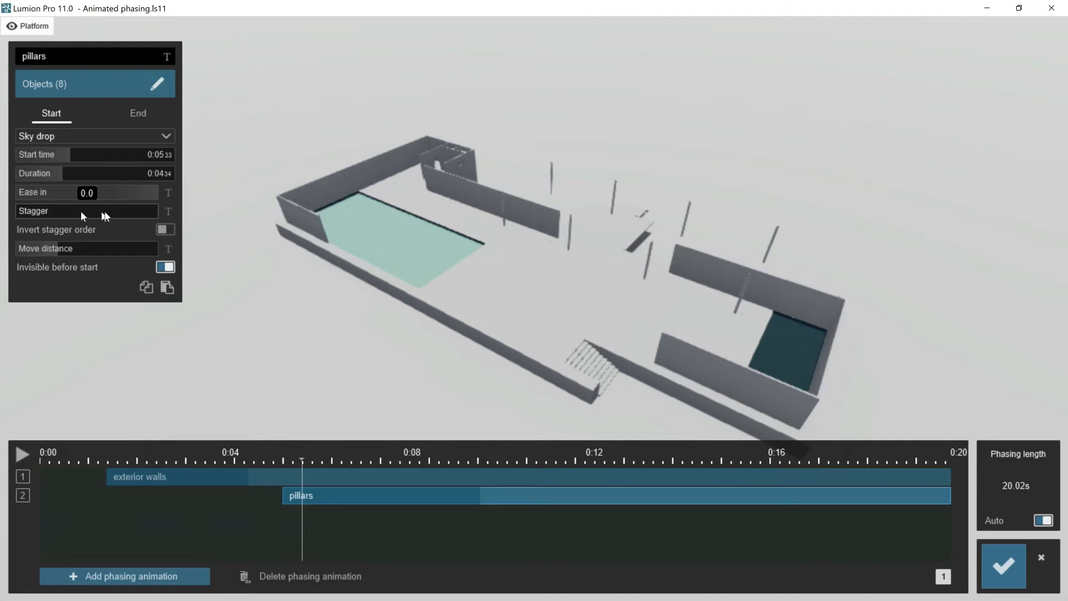
- Set the pillars' Stagger to 1.0 and preview the drop from just before its start
click(21, 455)
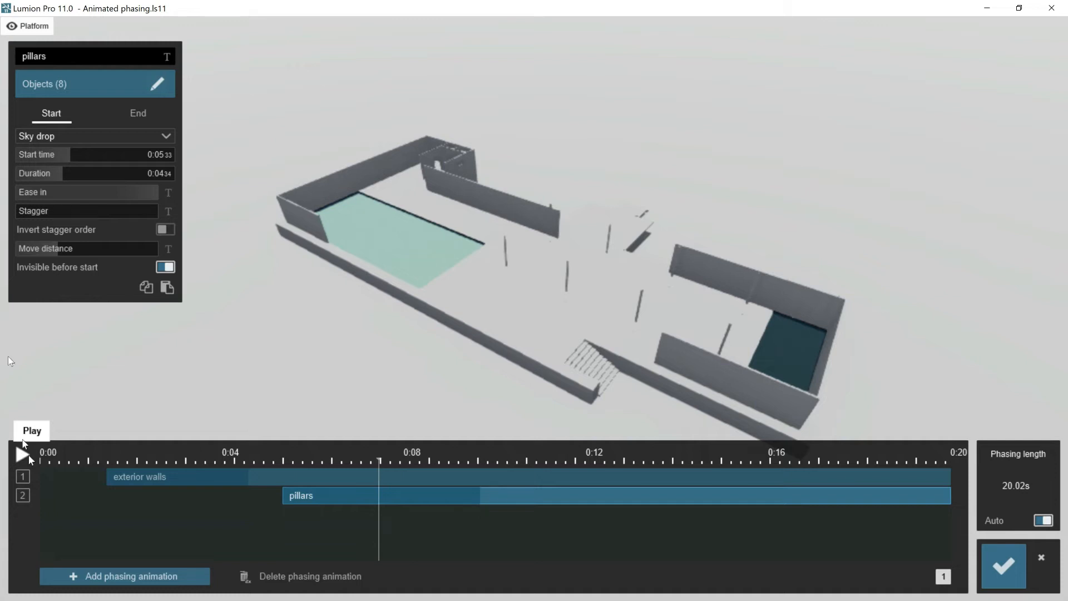
drag(21, 211, 225, 218)
drag(381, 459, 275, 464)
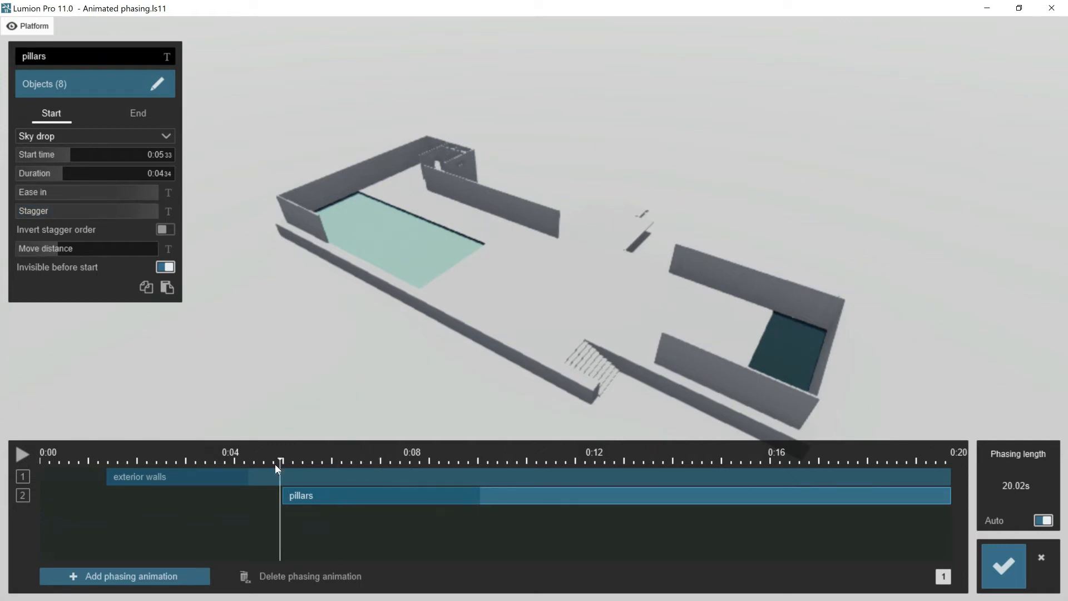
click(23, 455)
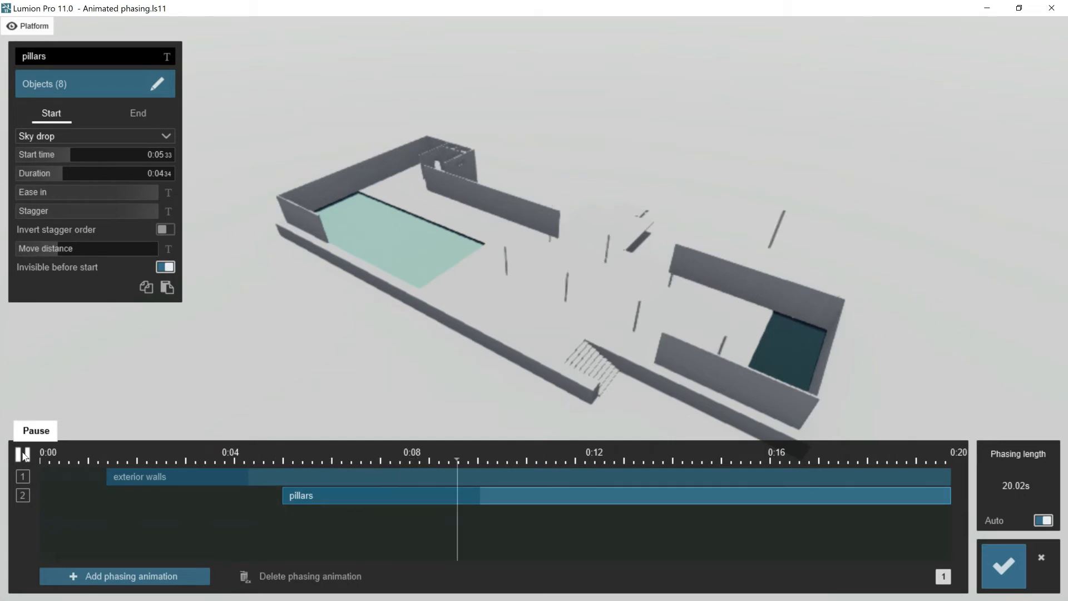
click(23, 454)
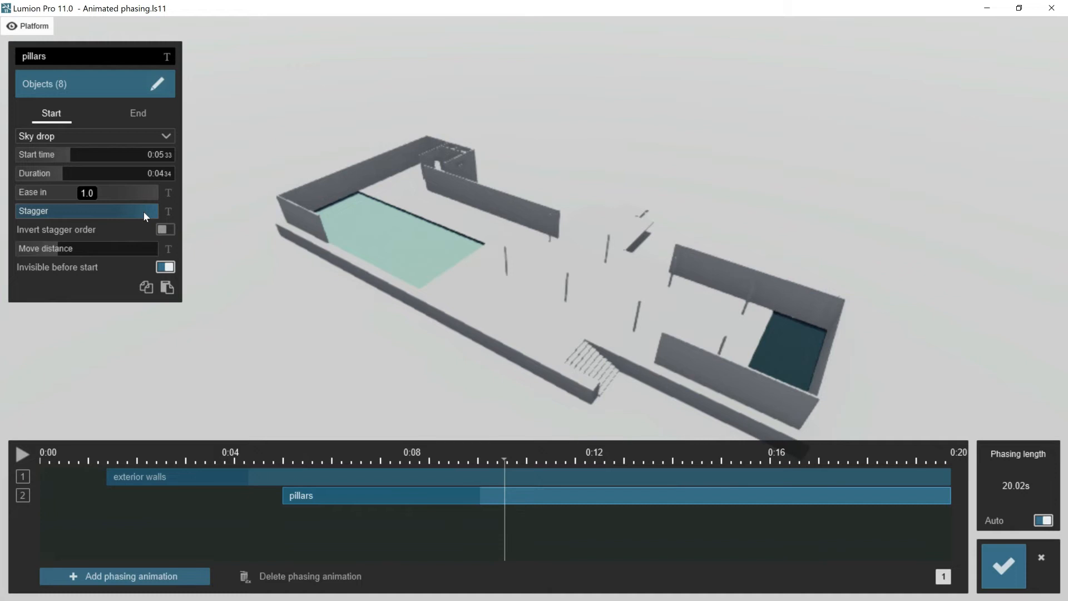
- Reduce the pillars' Stagger to roughly three quarters and raise Move distance to about half of its range
drag(149, 214, 138, 216)
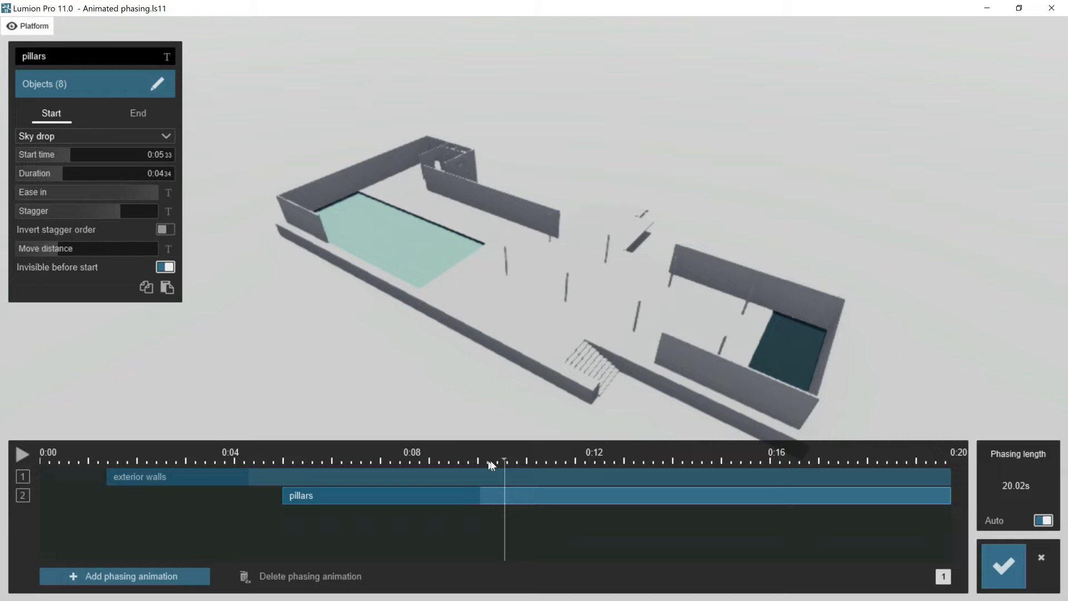
drag(505, 461, 286, 465)
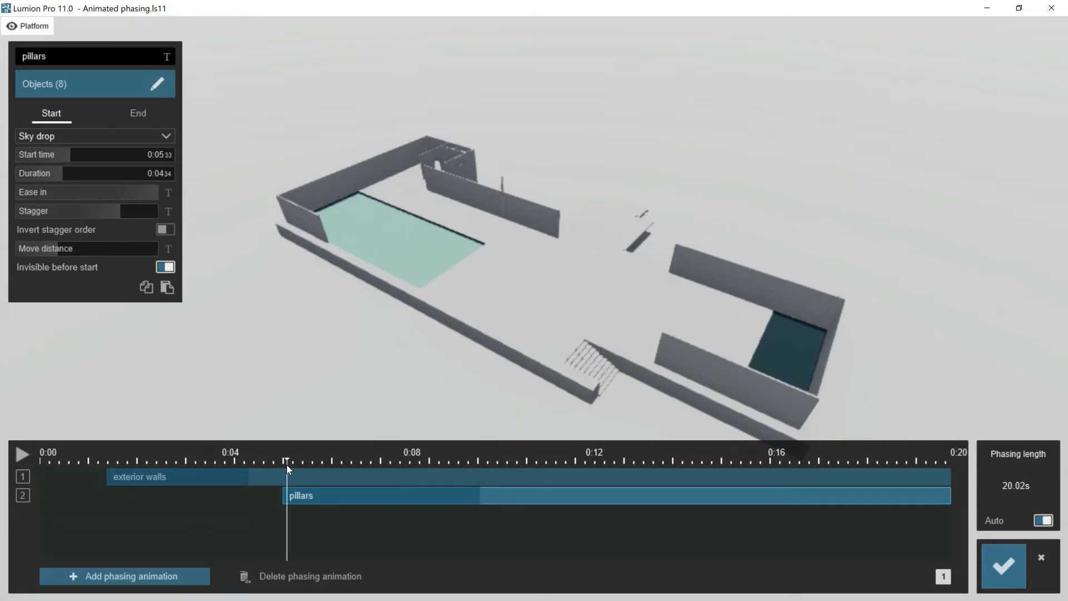
mouse_move(59, 252)
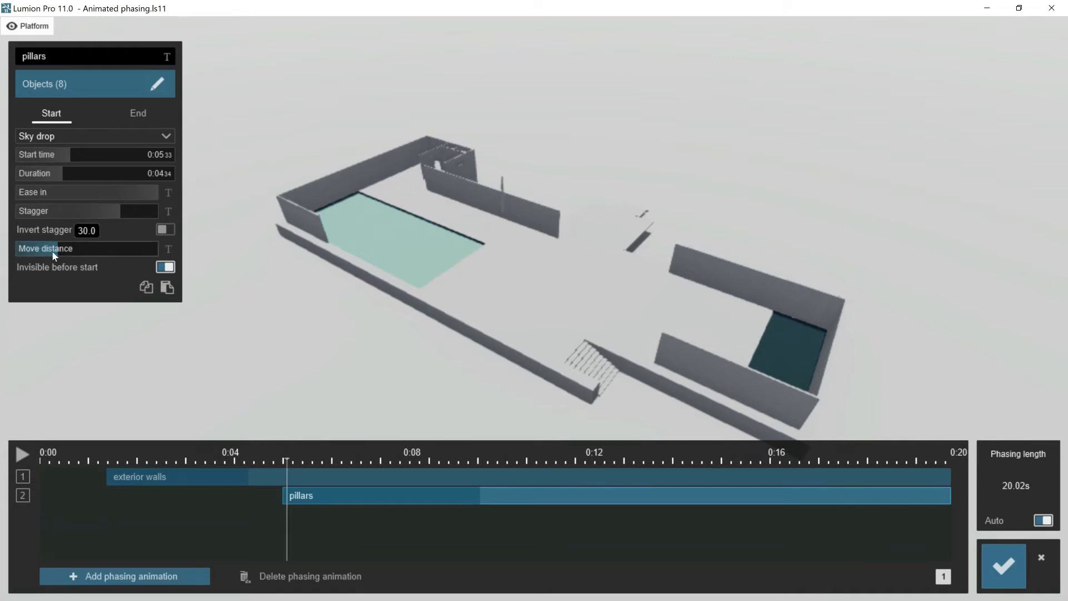
drag(59, 252, 88, 251)
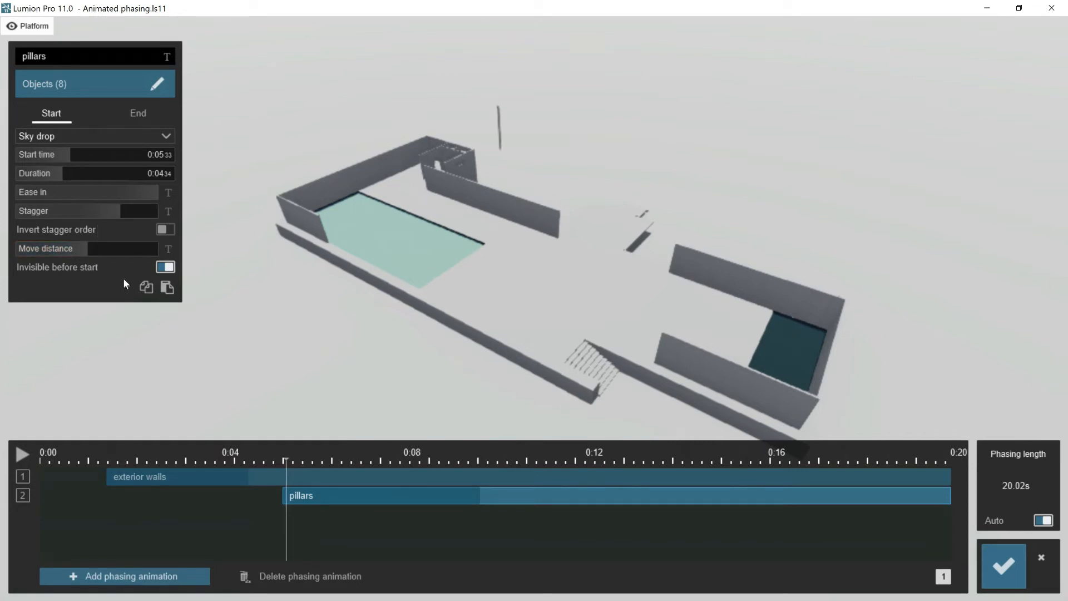
- Compare the pillars with Invisible before start off, restore the option and preview the staggered drop
click(164, 268)
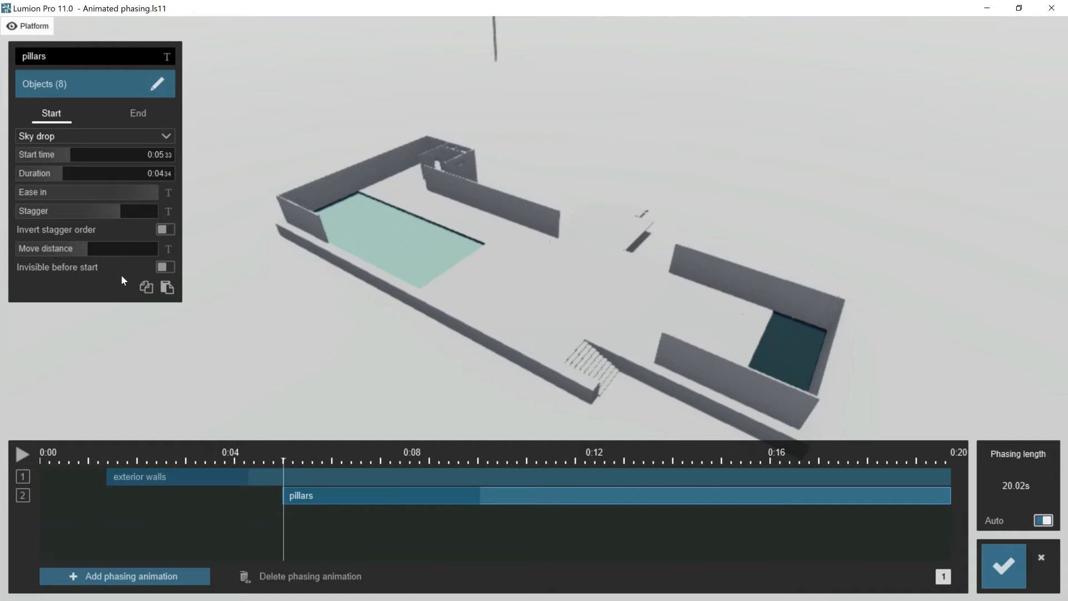
click(165, 267)
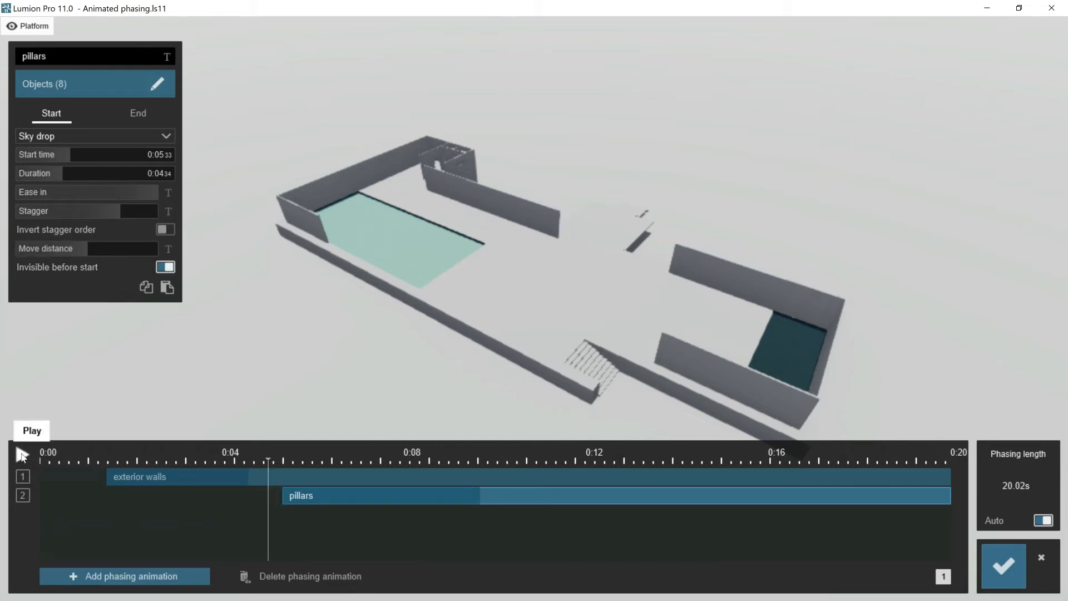
click(21, 455)
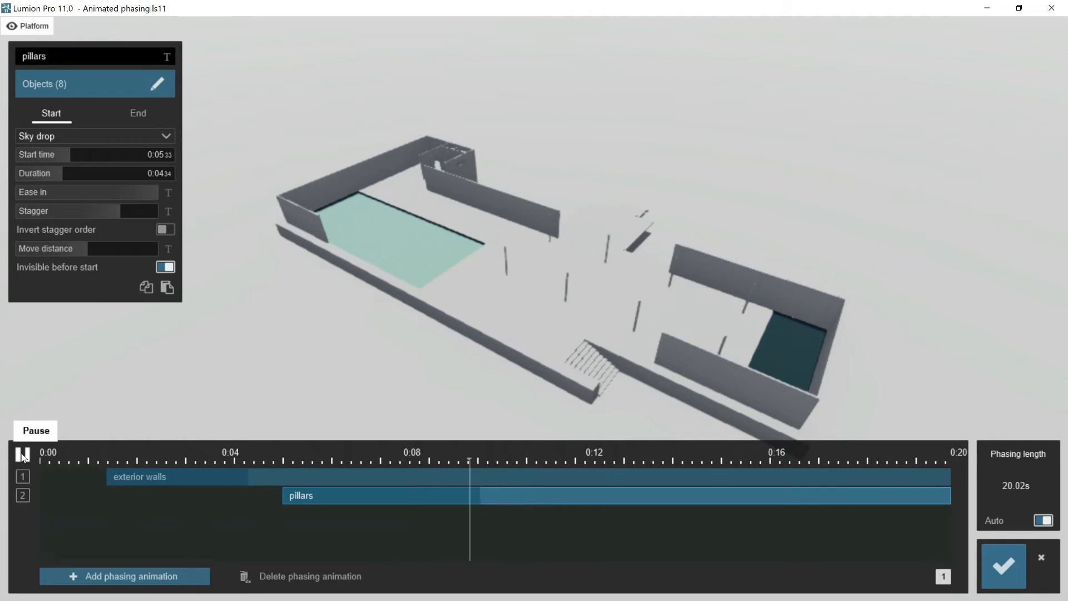
click(23, 455)
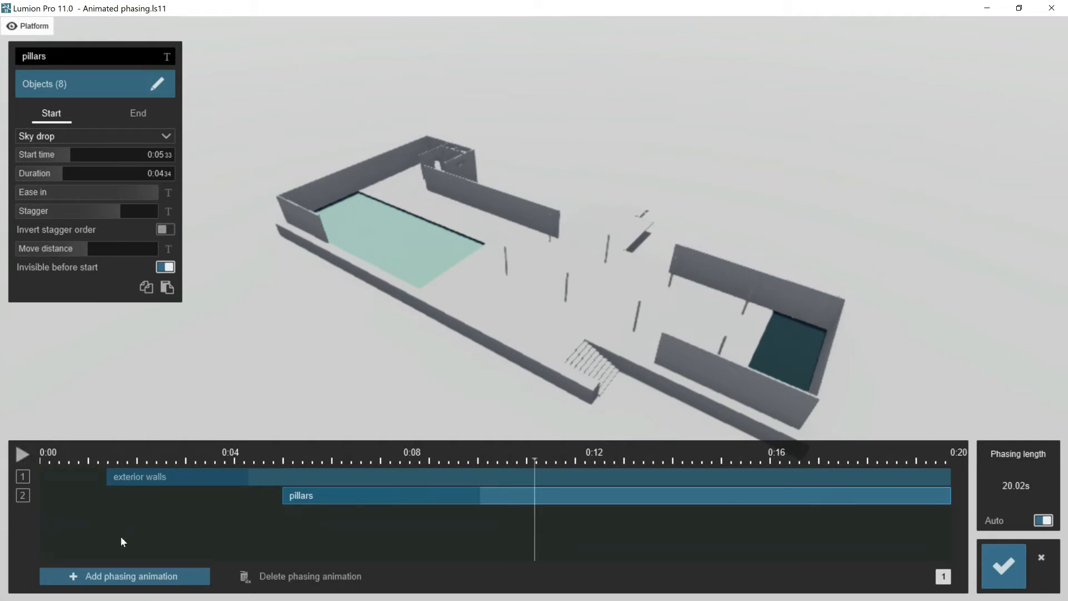
- Add a third phasing animation named marbles and show the Marbles layer
click(118, 577)
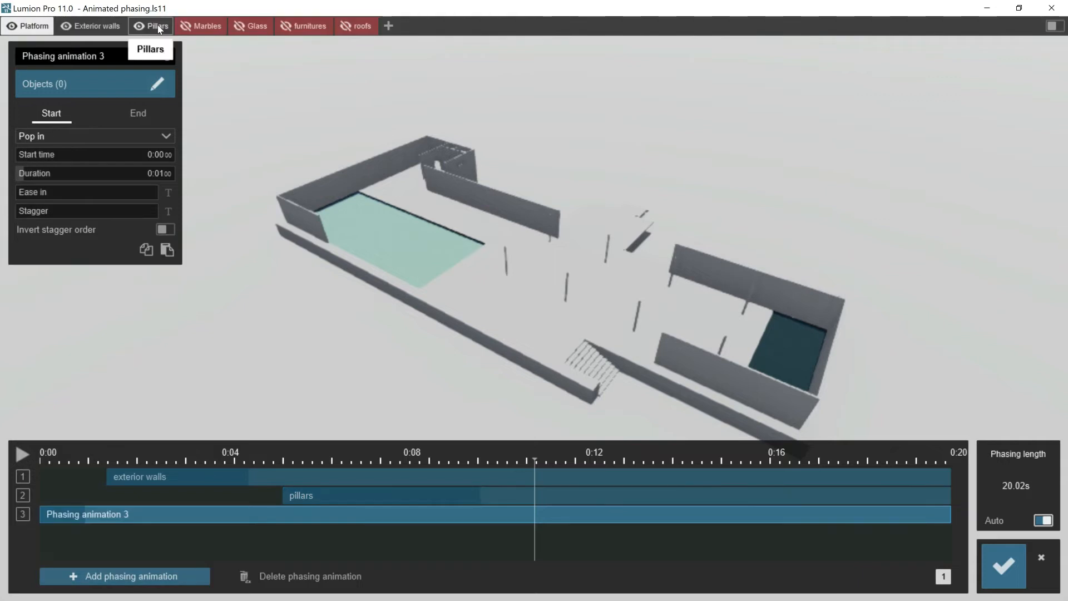
click(186, 25)
click(104, 57)
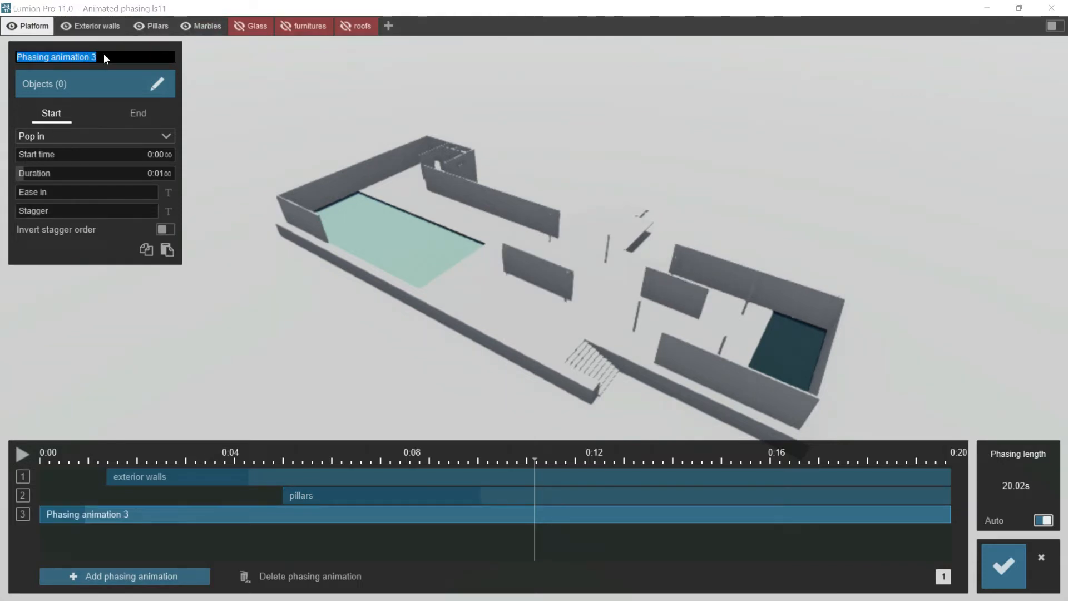
text(marbles)
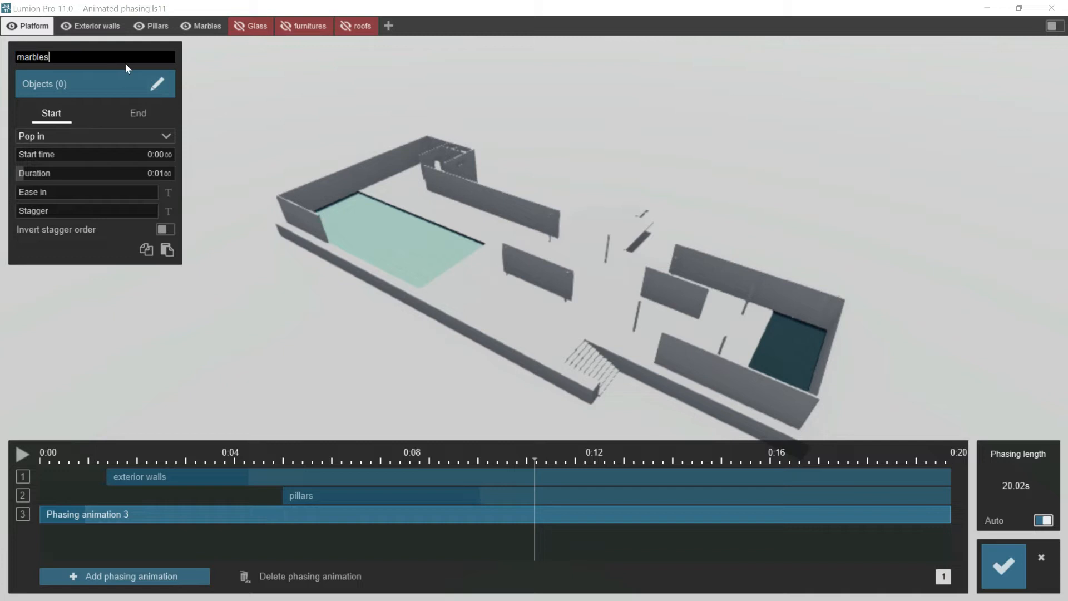
- Assign the two freestanding inner marble walls to the marbles animation with Stagger in order of selection on
click(157, 85)
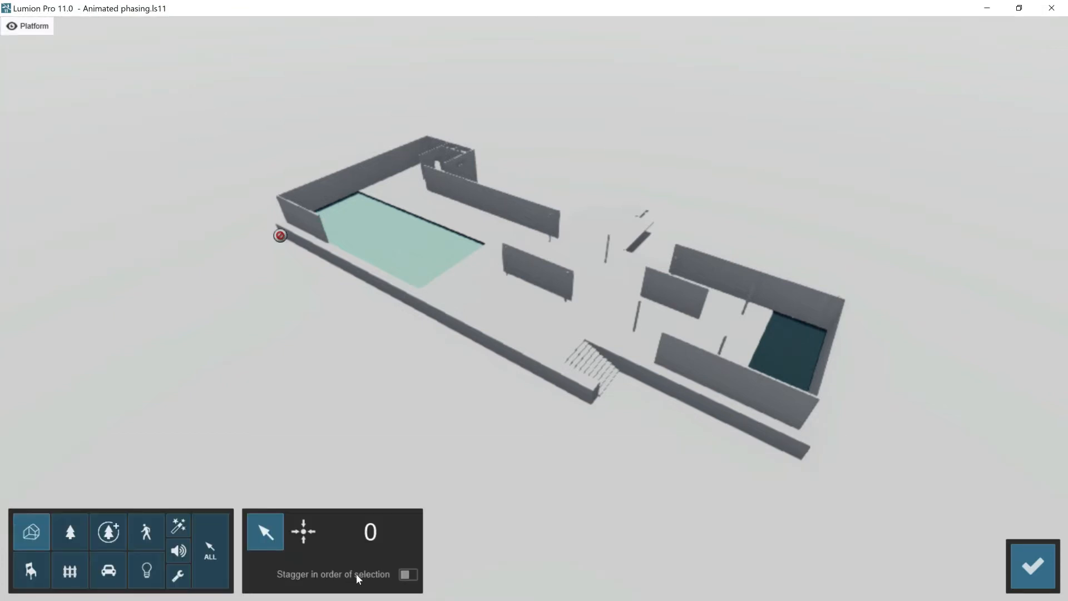
click(408, 574)
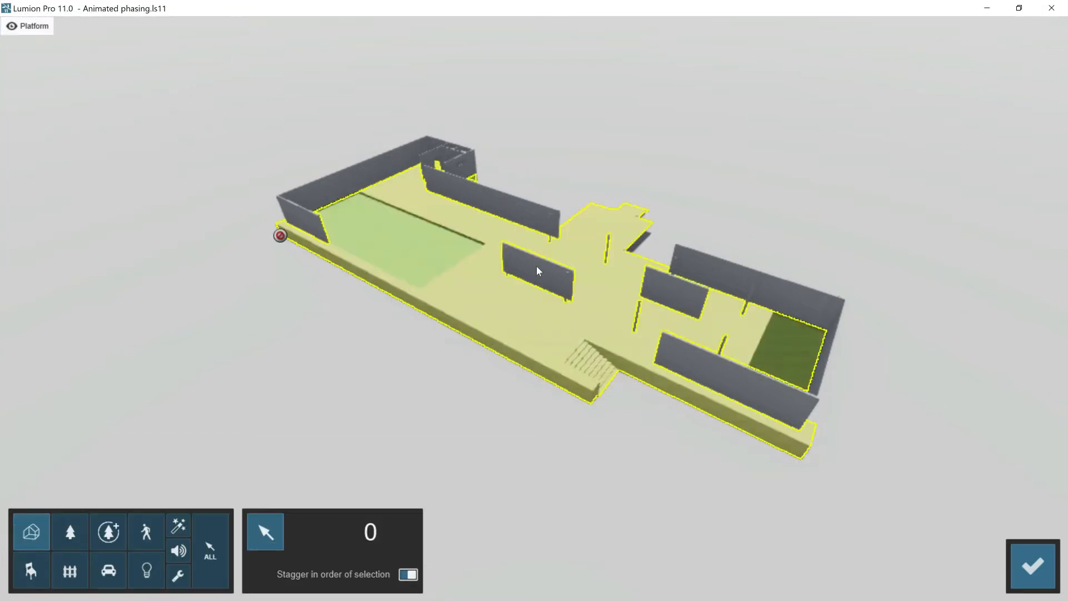
click(536, 266)
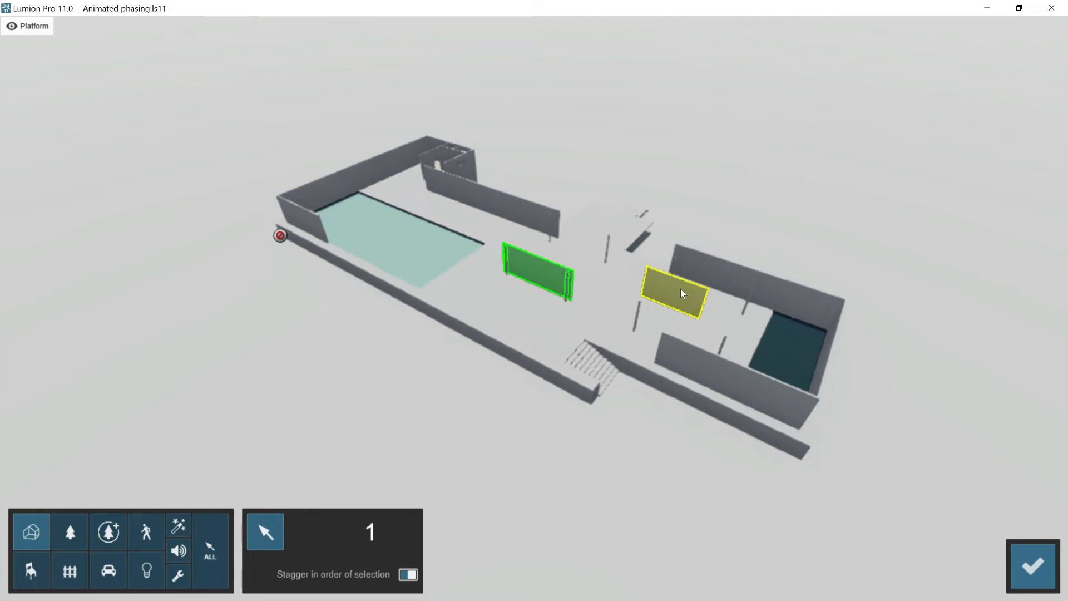
click(680, 289)
click(1033, 565)
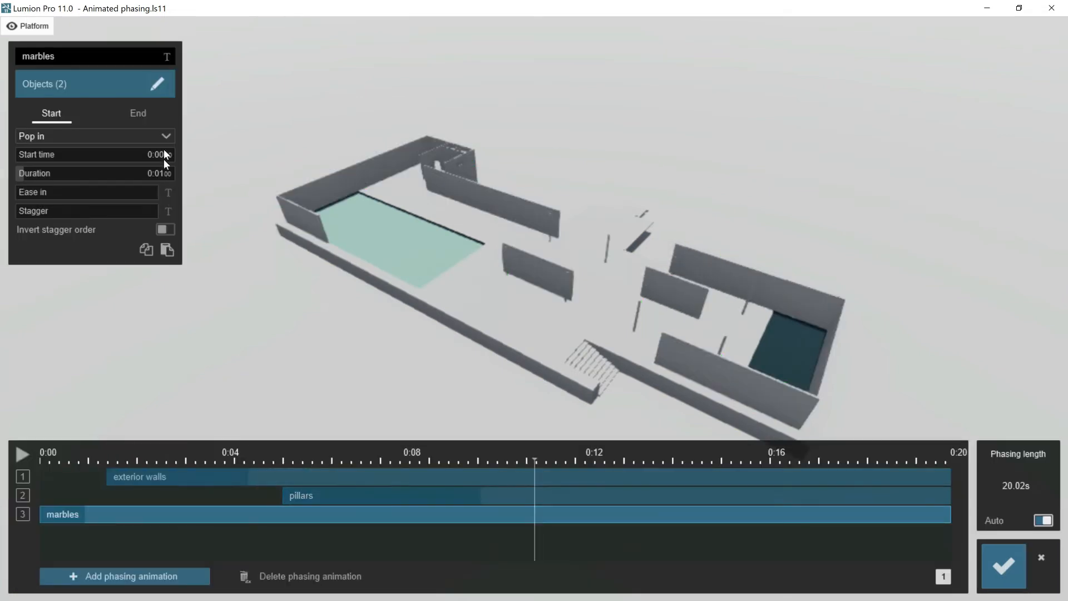
- Set the marbles' start effect to Sky drop, starting at about 10.7 s and lasting about 3 s
click(161, 135)
click(110, 189)
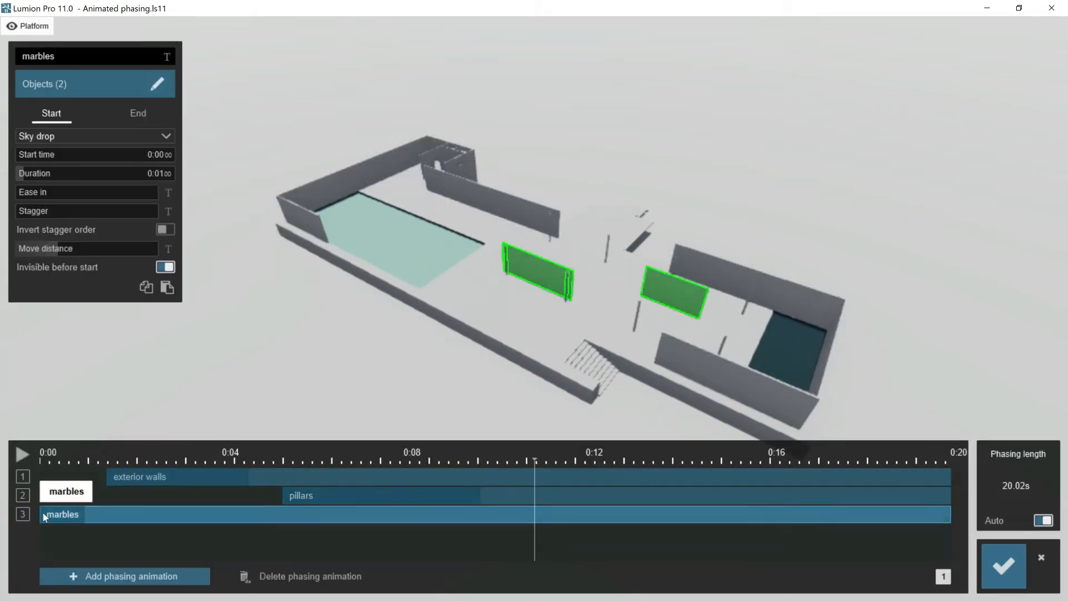
drag(43, 512, 530, 509)
click(35, 173)
drag(36, 174, 54, 175)
- Raise the marbles' Ease in and Stagger to maximum and Move distance to about half its range, and preview the drop
click(155, 191)
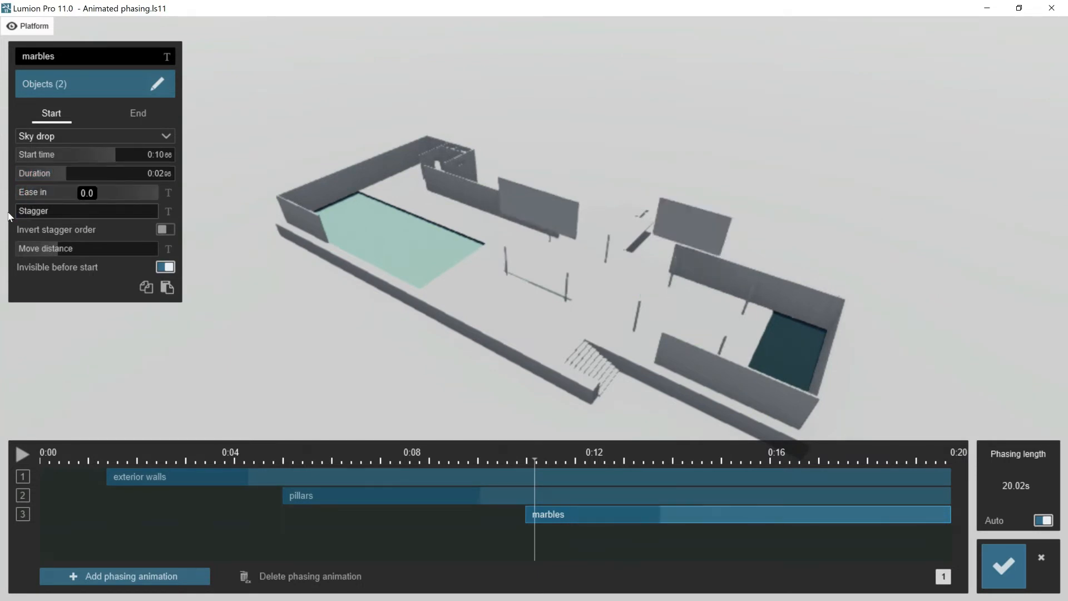
drag(39, 211, 136, 210)
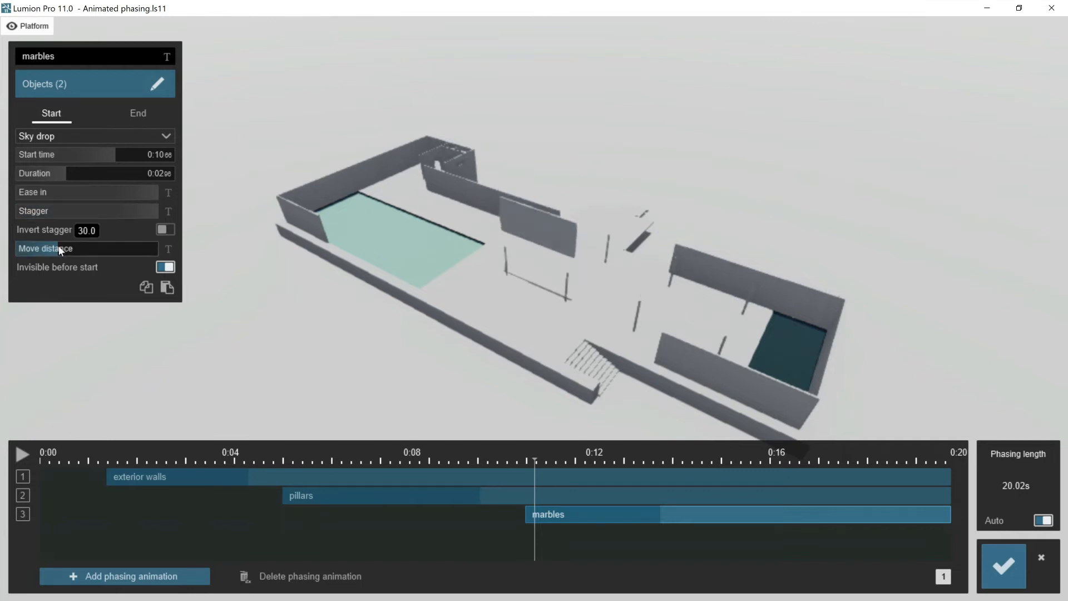
drag(59, 246, 84, 248)
click(25, 455)
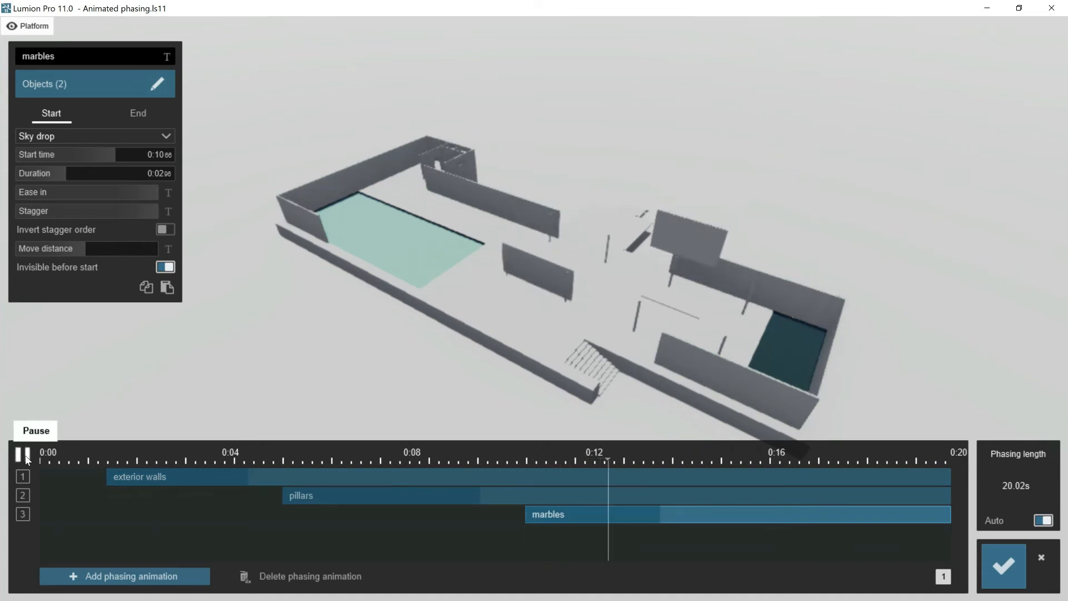
click(24, 455)
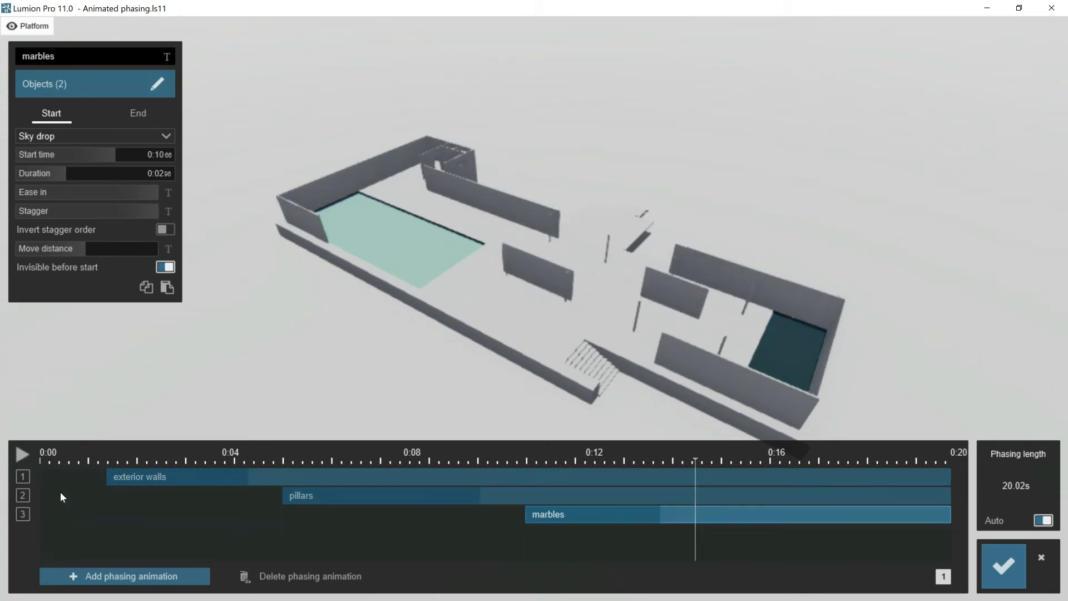
- Add a fourth phasing animation, show the Glass layer and assign the glass walls to it
click(112, 577)
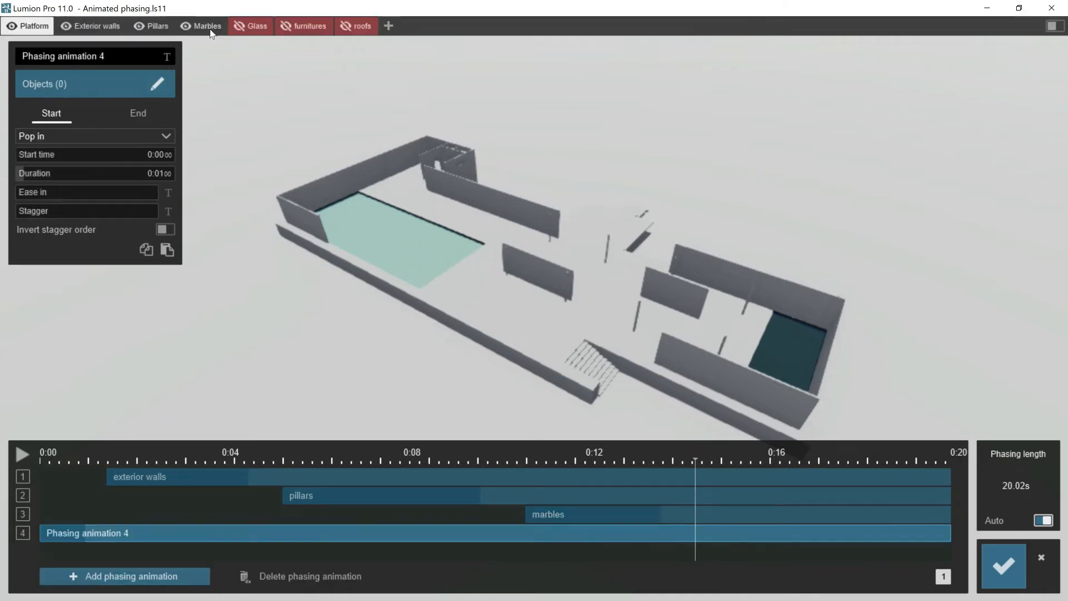
click(238, 26)
click(158, 84)
click(601, 311)
click(1035, 564)
- Set the glass's start effect to Sky drop, starting at 14.41 s and lasting 3.07 s, with Ease in at maximum
click(155, 133)
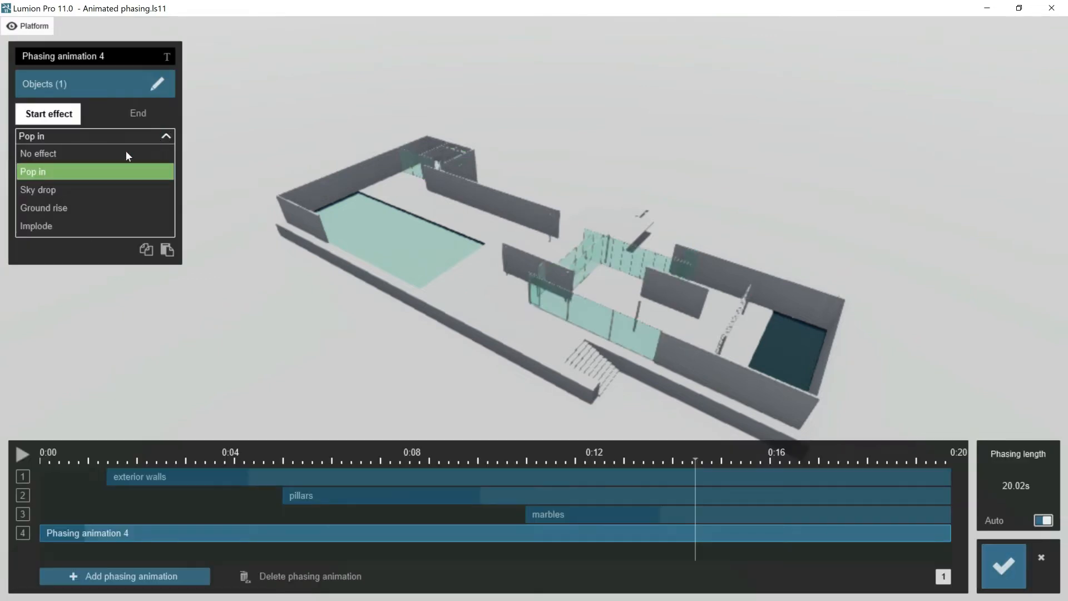
click(81, 188)
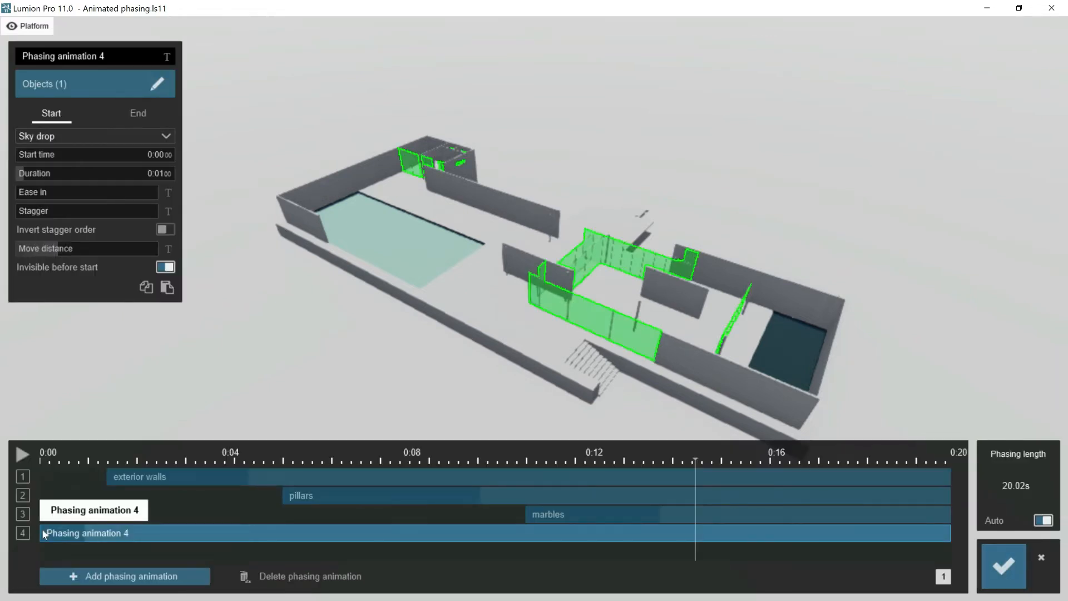
drag(134, 539, 698, 533)
drag(48, 173, 211, 195)
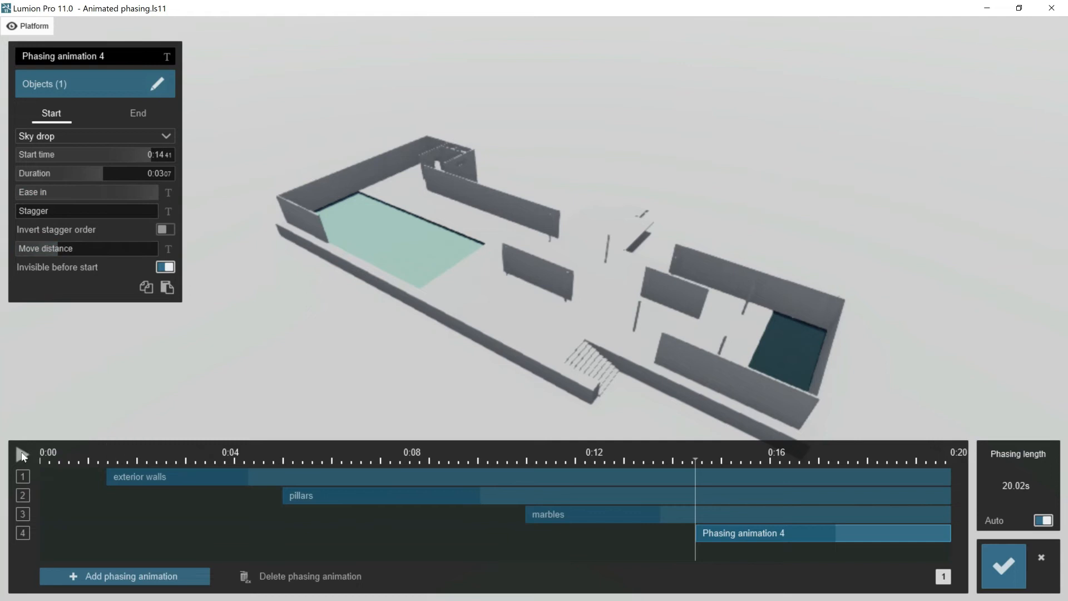
- Preview the glass drop and raise its Move distance to about 50.5
click(22, 455)
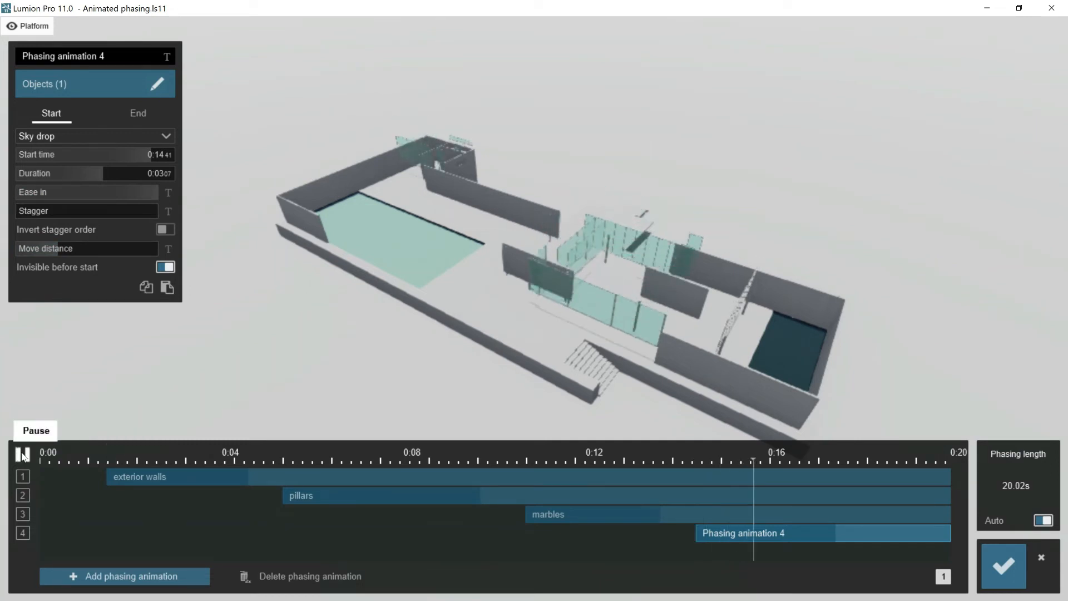
click(22, 455)
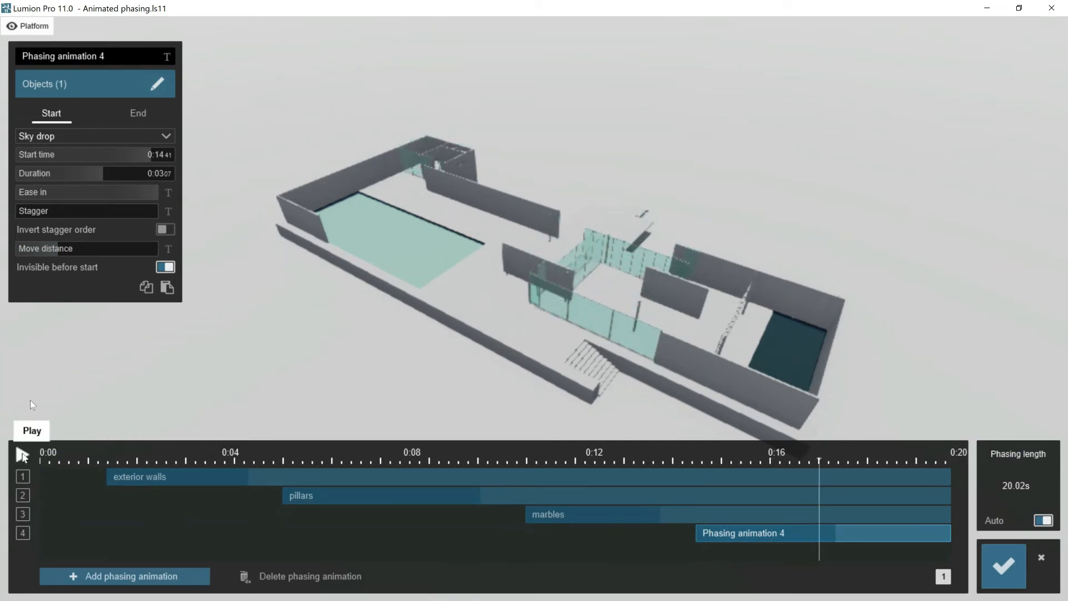
mouse_move(63, 249)
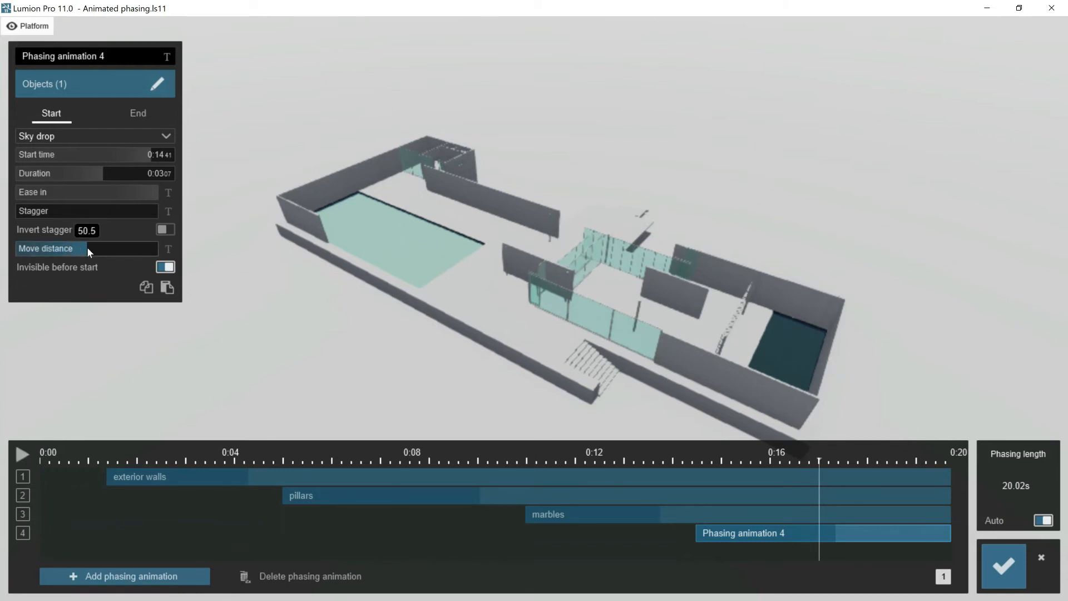
- Add a fifth phasing animation, show the furnitures layer and enable Stagger in order of selection for its objects
click(106, 569)
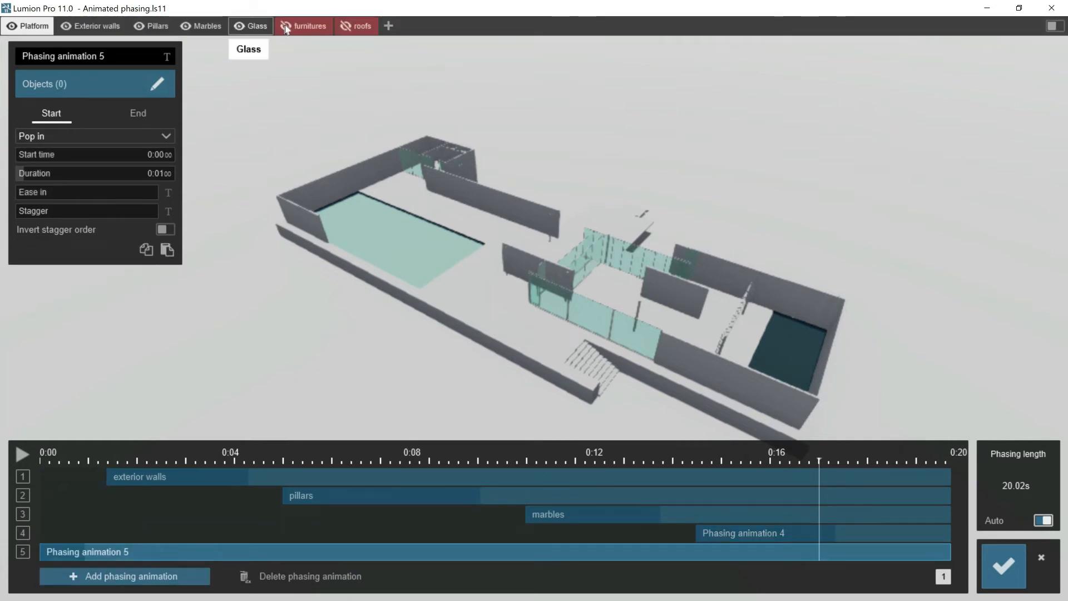
click(286, 26)
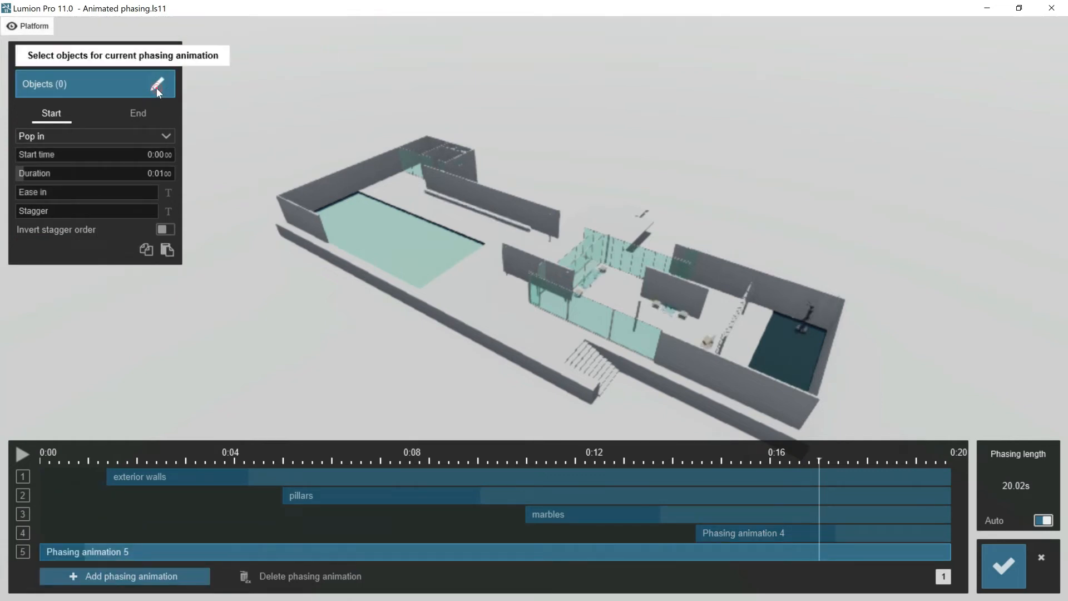
click(156, 88)
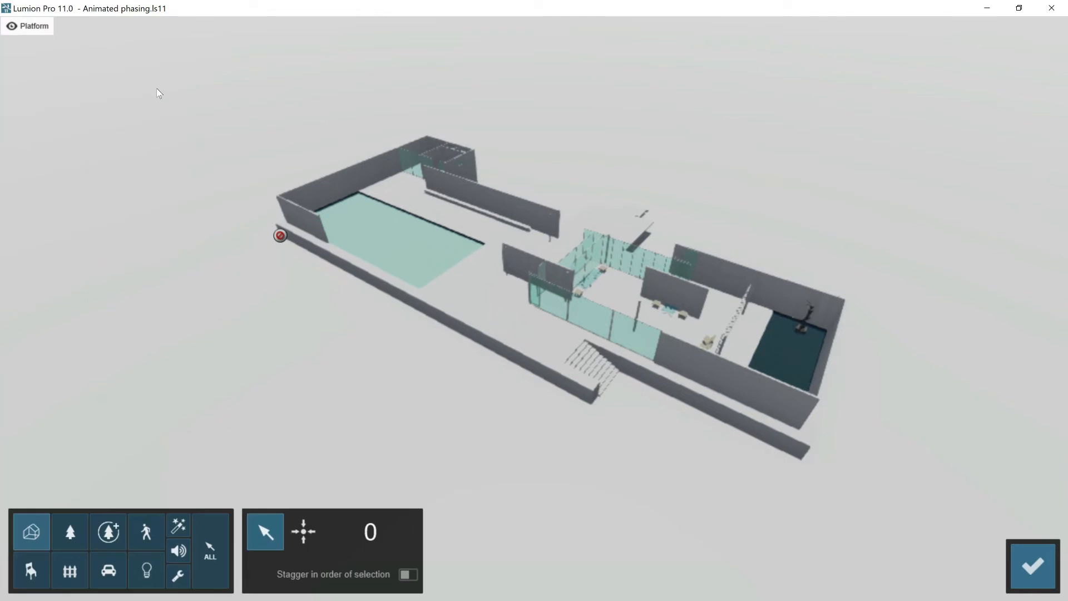
click(407, 573)
- Assign the six furniture objects to the fifth animation in order from the small far building to the pool statue, excluding the platform
click(256, 167)
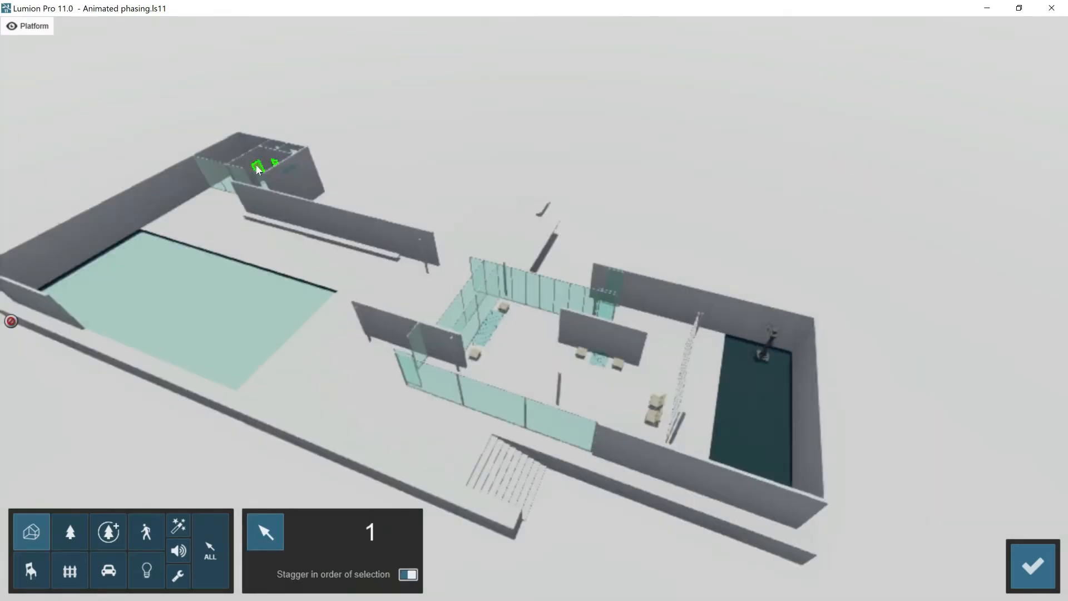
click(307, 236)
click(492, 326)
click(599, 361)
click(656, 404)
click(767, 349)
click(582, 395)
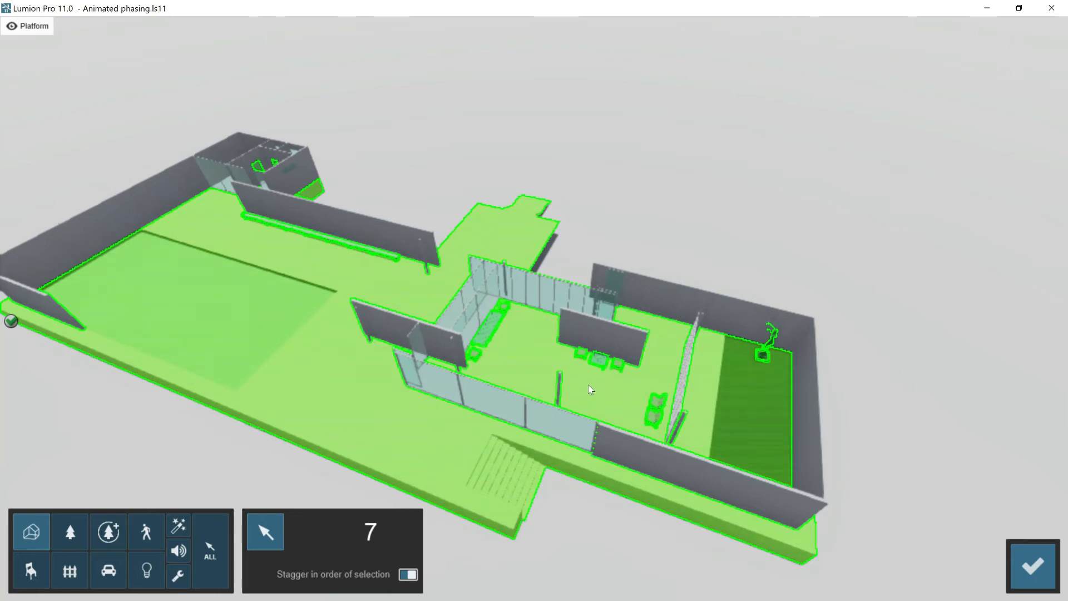
click(588, 384)
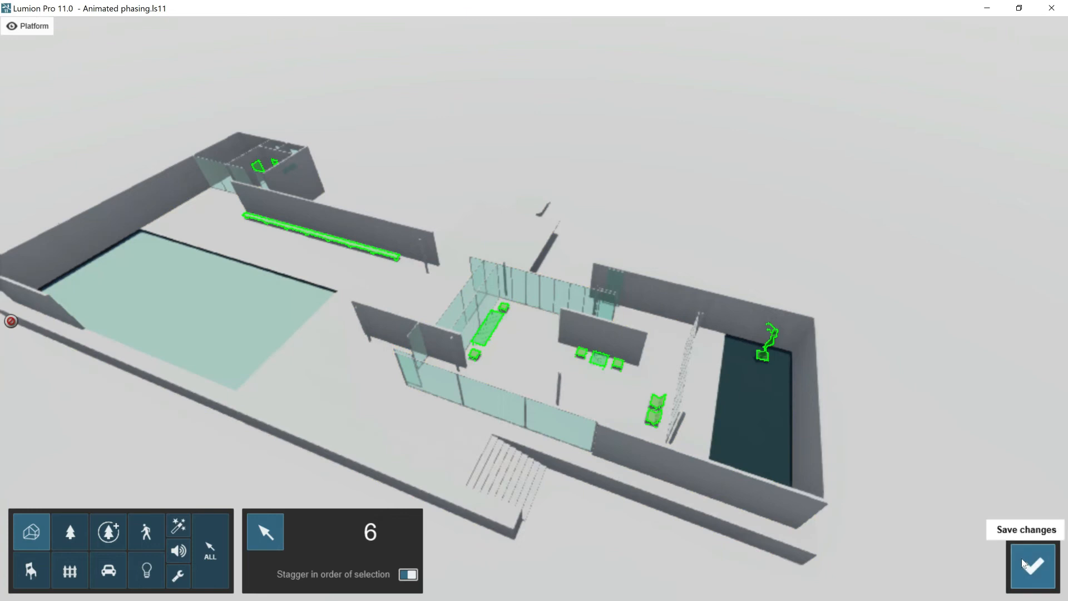
click(1032, 565)
- Rename the fifth animation as furnitures and set its start effect to Implode
click(114, 55)
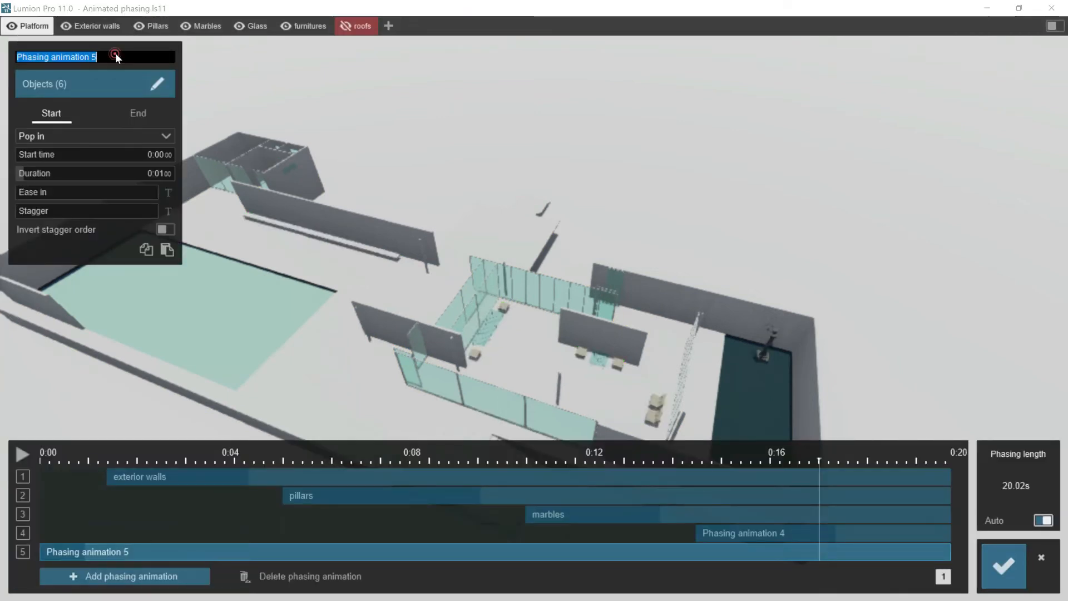
text(furnitures)
click(165, 137)
click(52, 226)
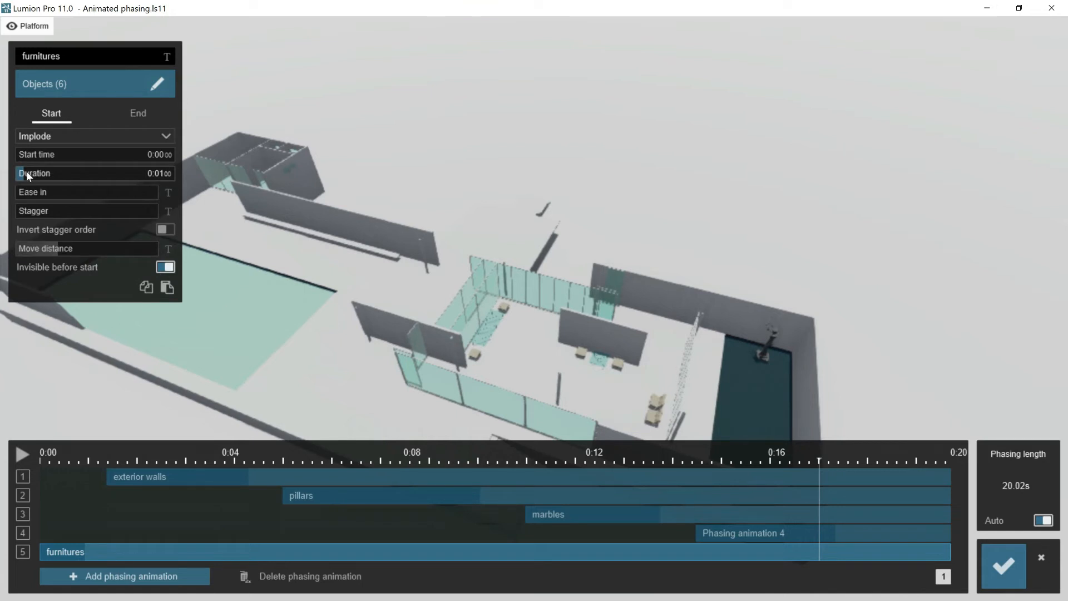
- Set the furnitures to start at 14.12 s and last 6.09 s, with Ease in and Stagger at maximum and Move distance about half
drag(26, 172, 183, 199)
drag(25, 211, 227, 229)
drag(58, 248, 88, 251)
drag(42, 551, 896, 554)
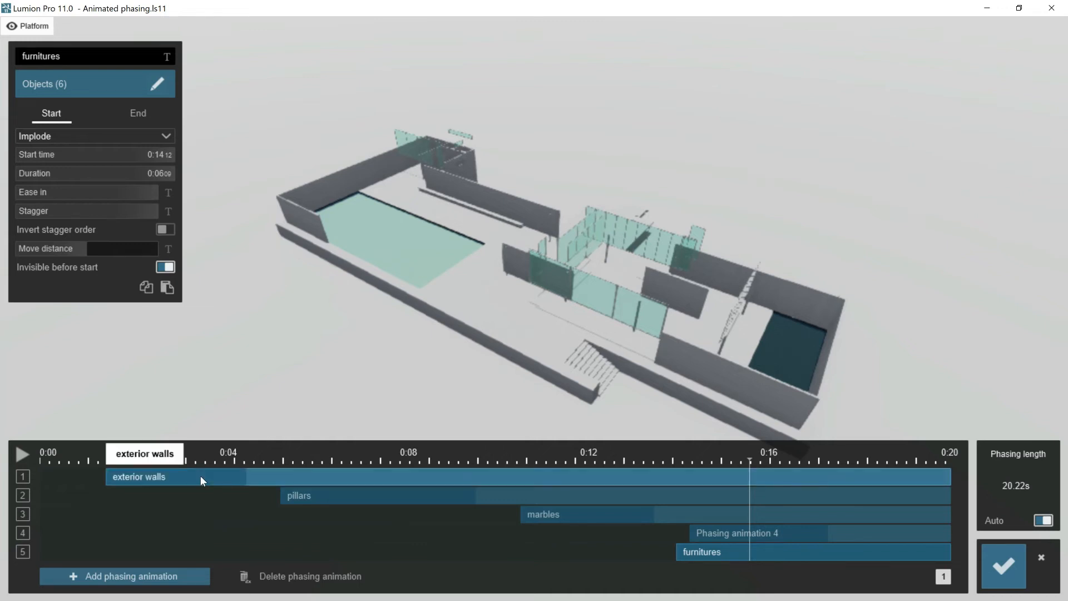
- Retime the sequence with exterior walls starting at 0.46 s, pillars, marbles and glass brought earlier, and furnitures shortened to 3.07 s
drag(200, 475, 162, 475)
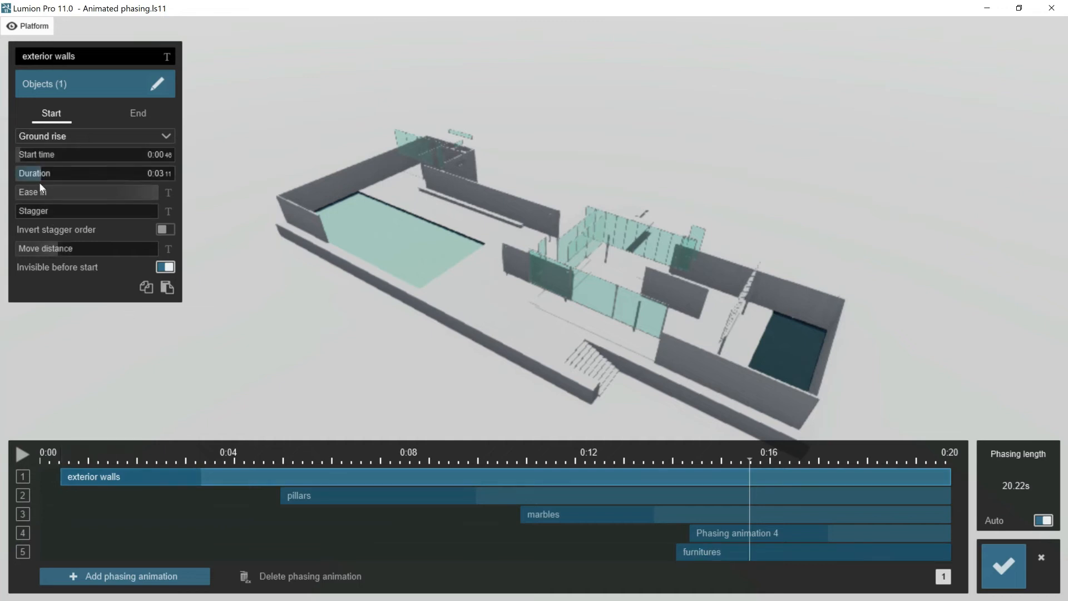
drag(44, 176, 39, 175)
drag(323, 502, 311, 498)
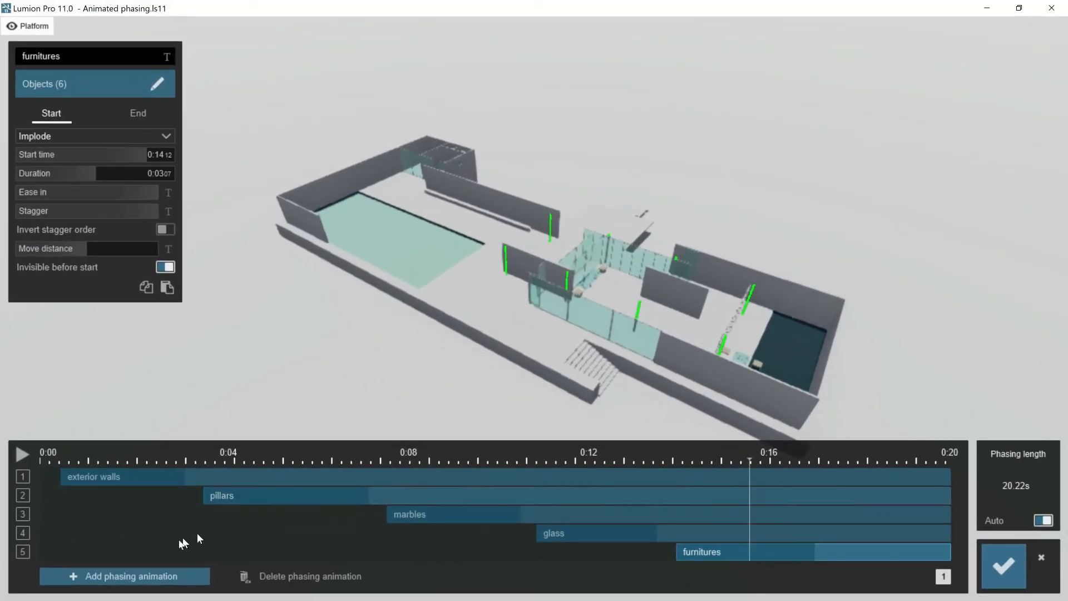
- Add a sixth phasing animation named roof and show the roofs layer
click(129, 578)
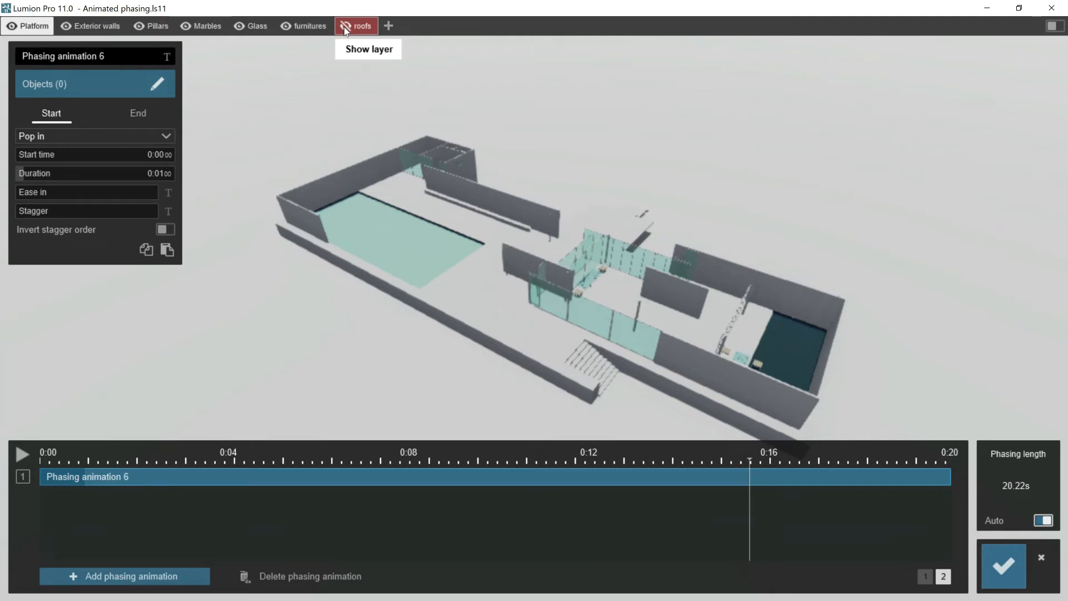
click(343, 27)
click(115, 58)
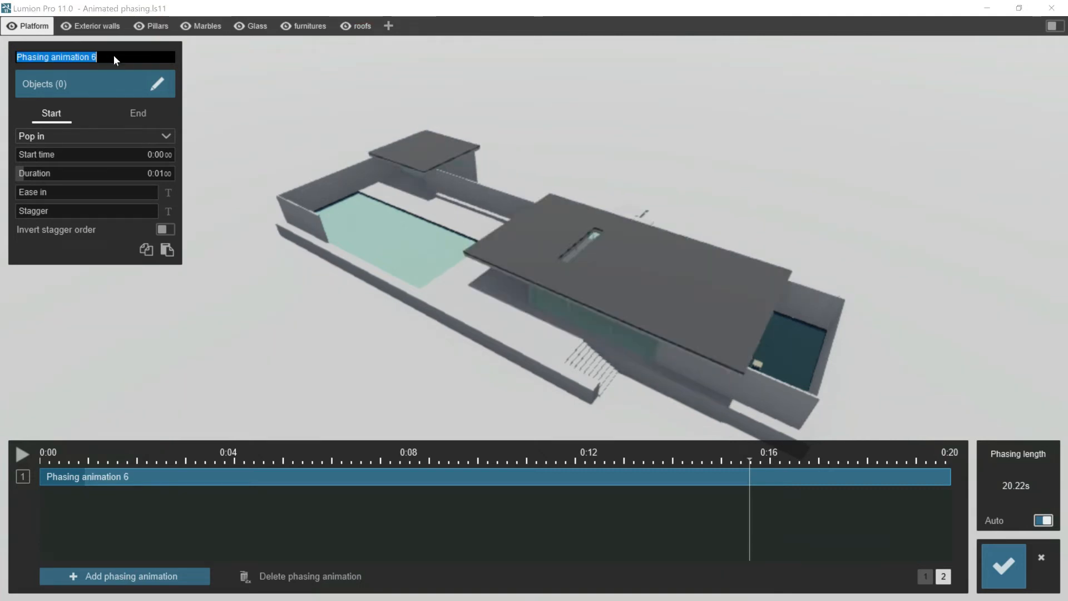
text(roof)
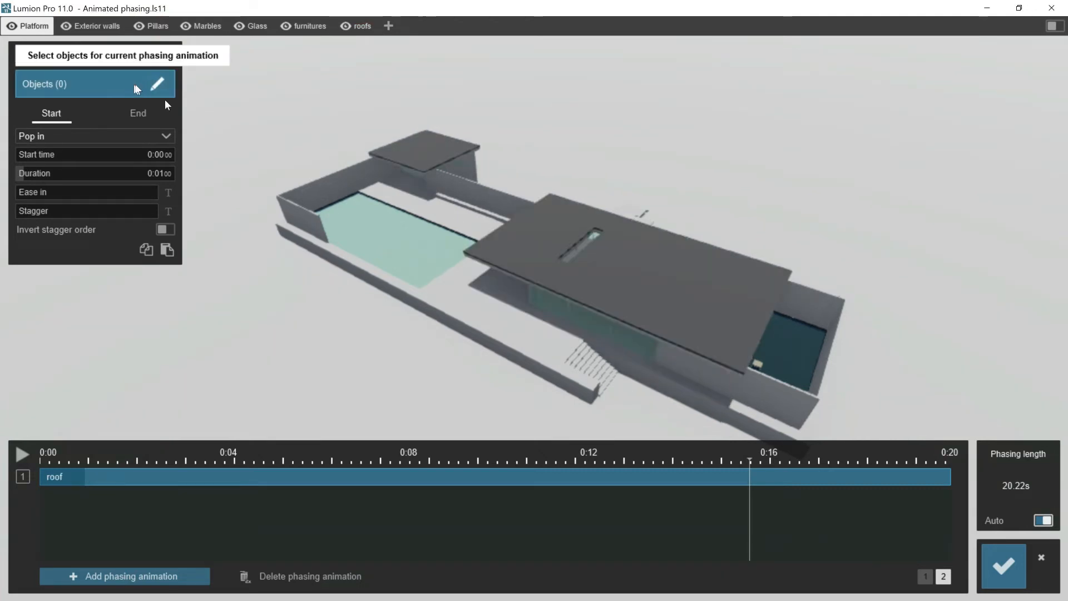
- Assign both roof slabs to the roof animation, the small roof first, leaving Stagger in order of selection off
click(133, 84)
click(423, 151)
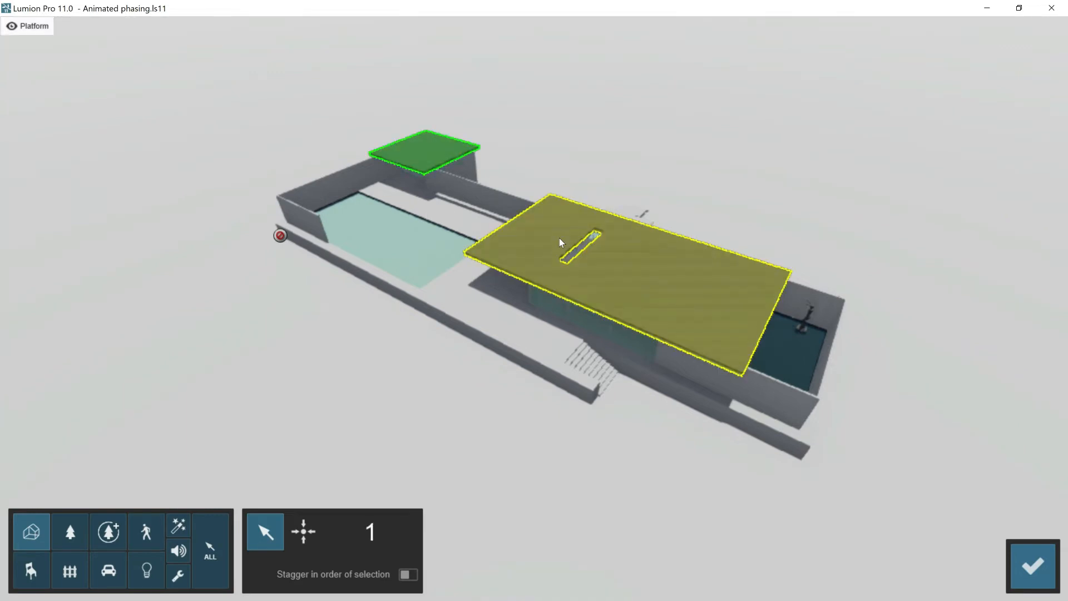
click(559, 238)
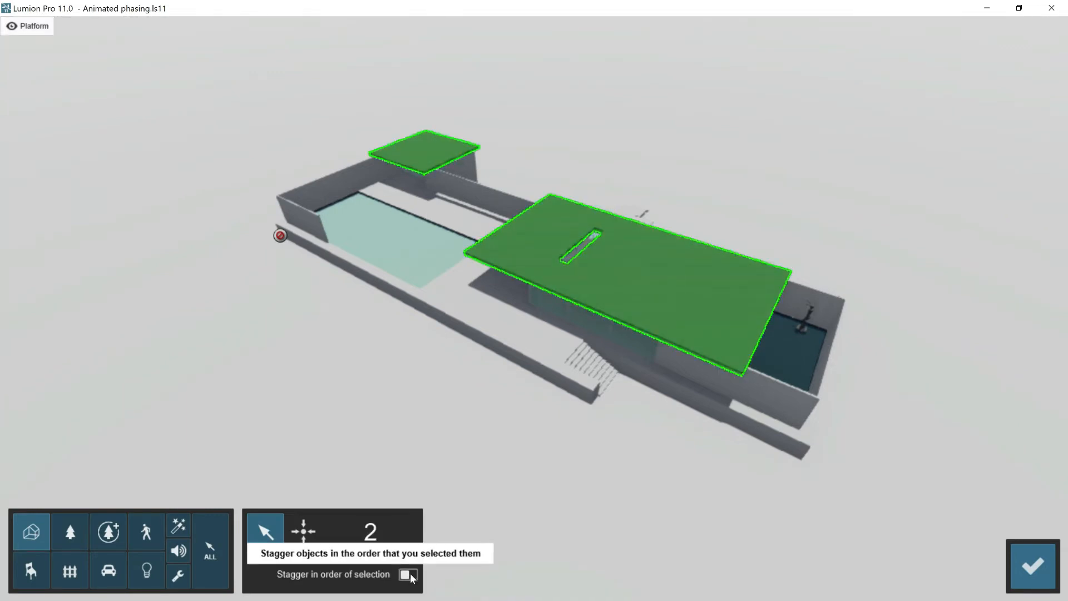
click(1031, 565)
- Give the roof a Sky drop start effect at 17.62 s lasting 2.59 s, with Ease in and Stagger at maximum and Move distance about half
click(156, 136)
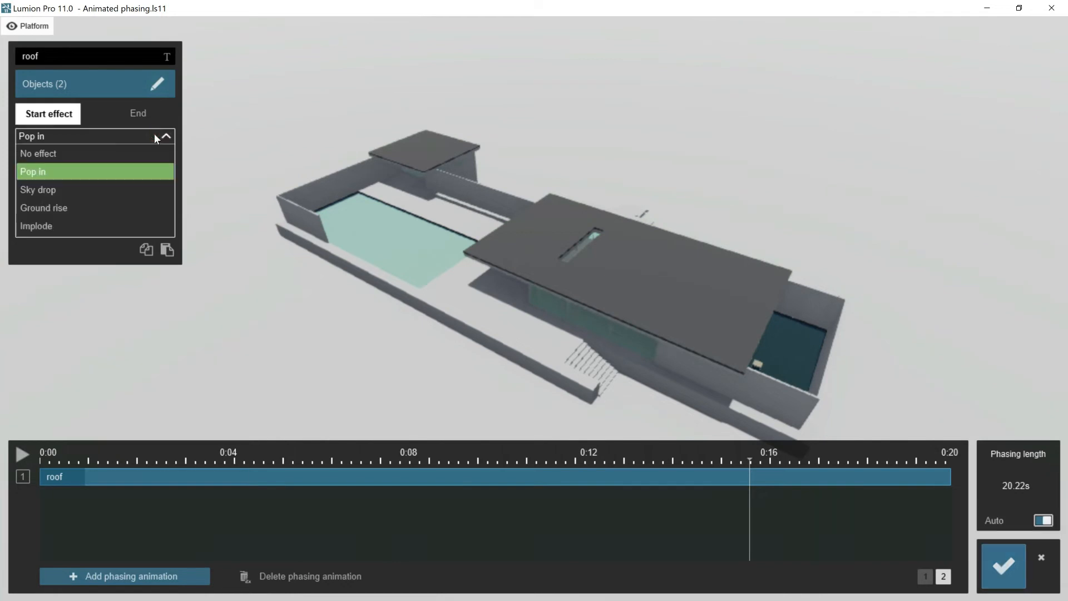
click(94, 196)
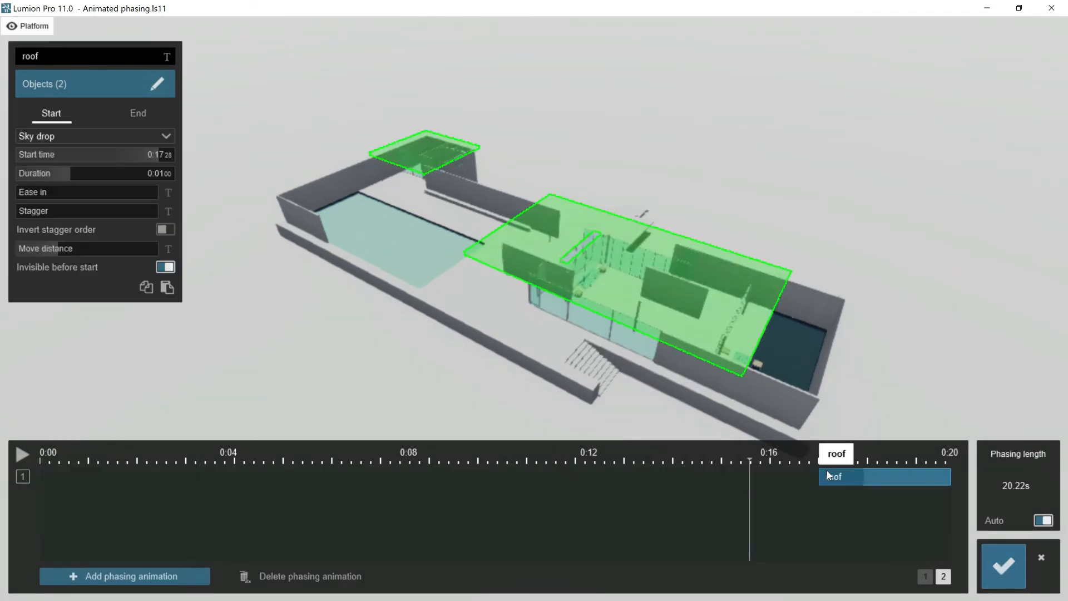
click(926, 576)
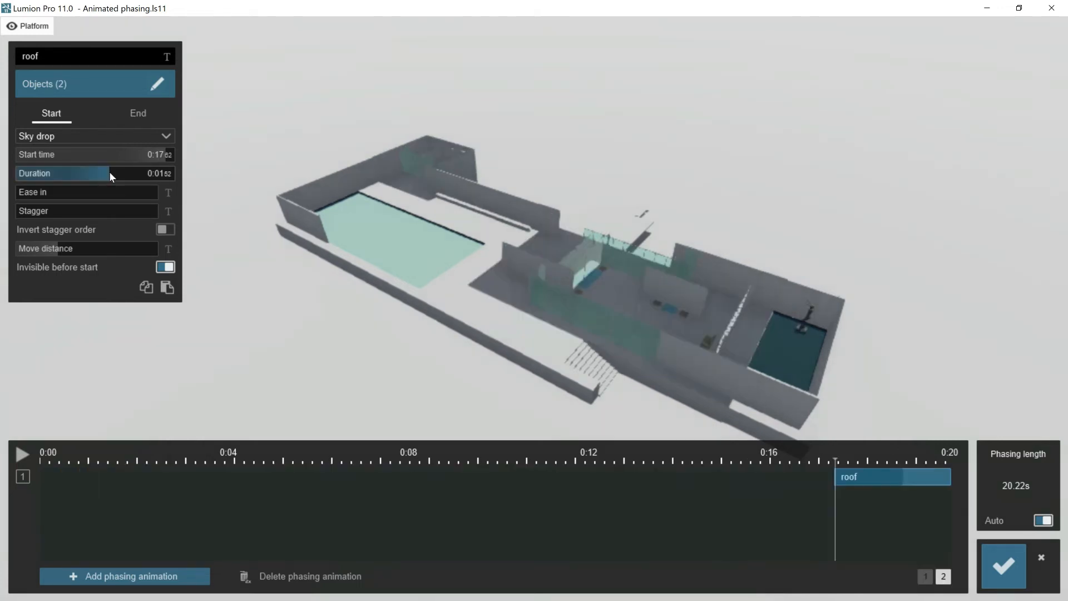
drag(132, 176, 223, 180)
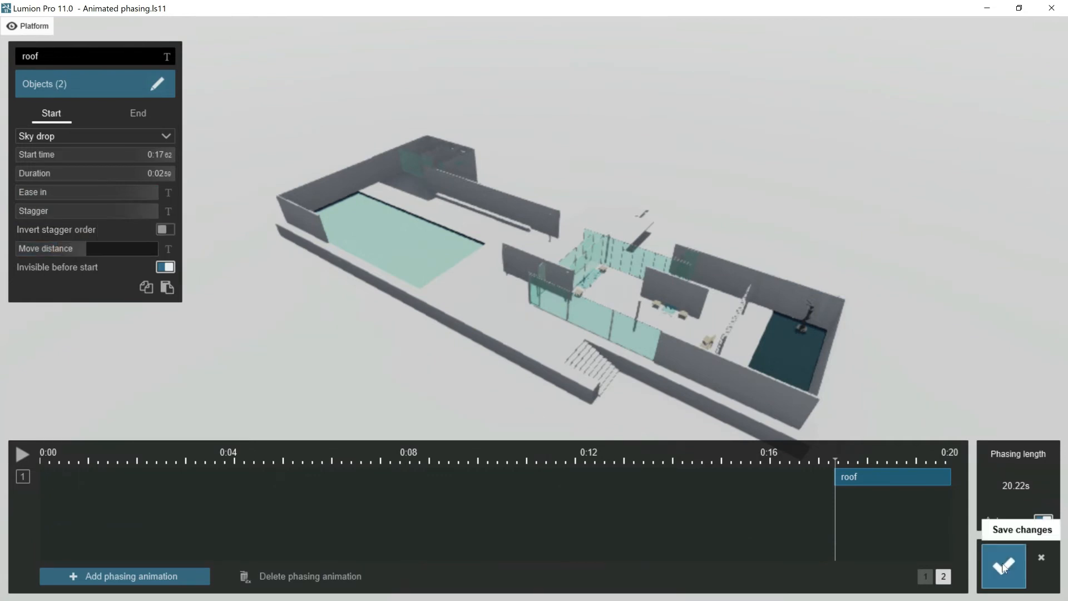
- Play back the whole phasing sequence from the exterior walls to the roof, and save the phasing changes
click(925, 576)
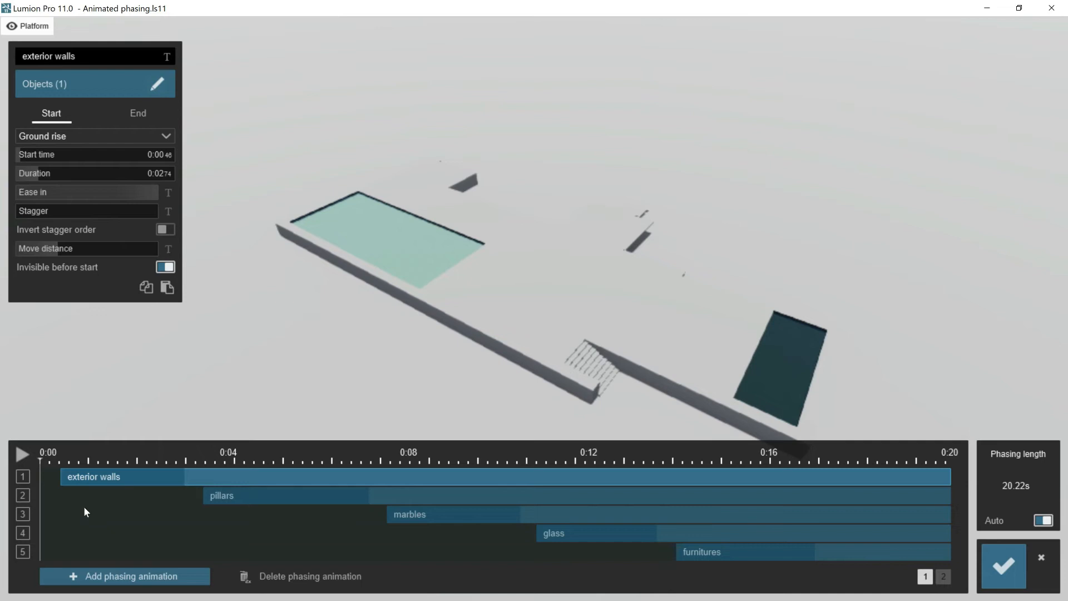
click(22, 455)
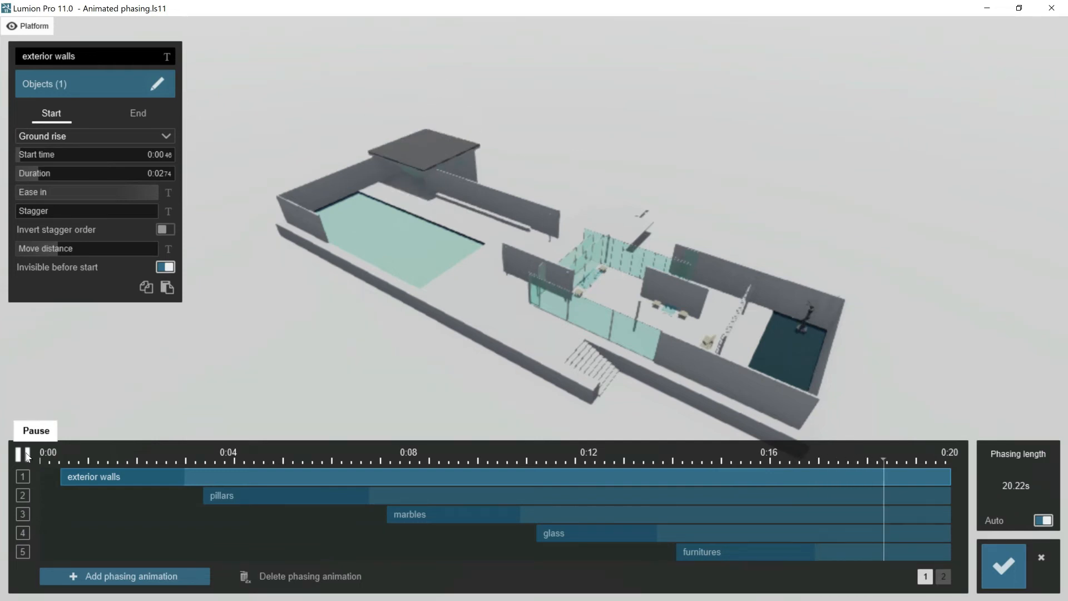
click(22, 455)
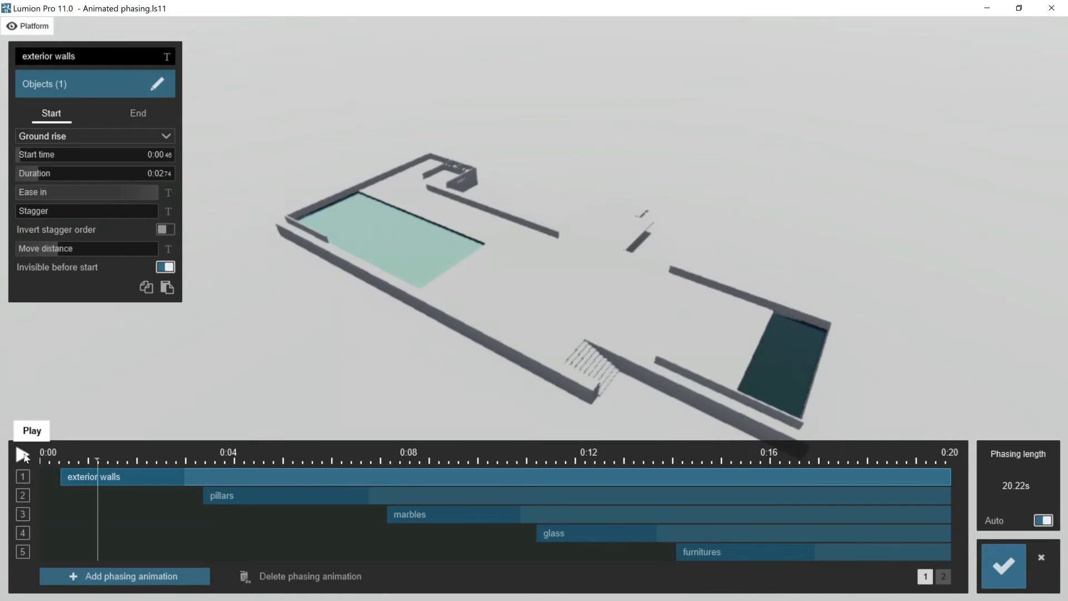
click(989, 563)
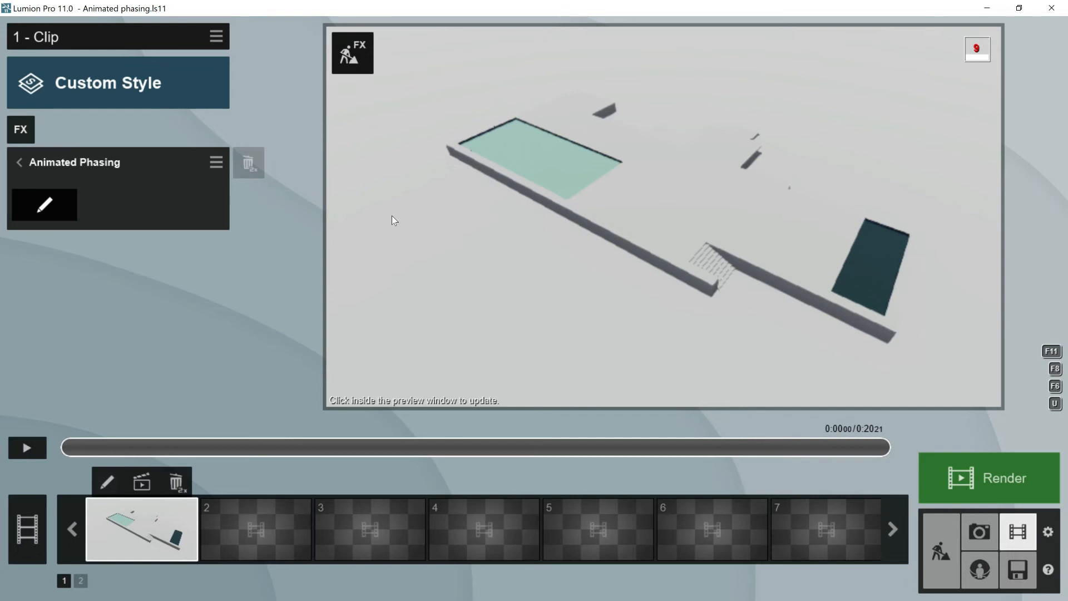
- Apply the Realistic style to the clip and add the Sun effect
click(160, 84)
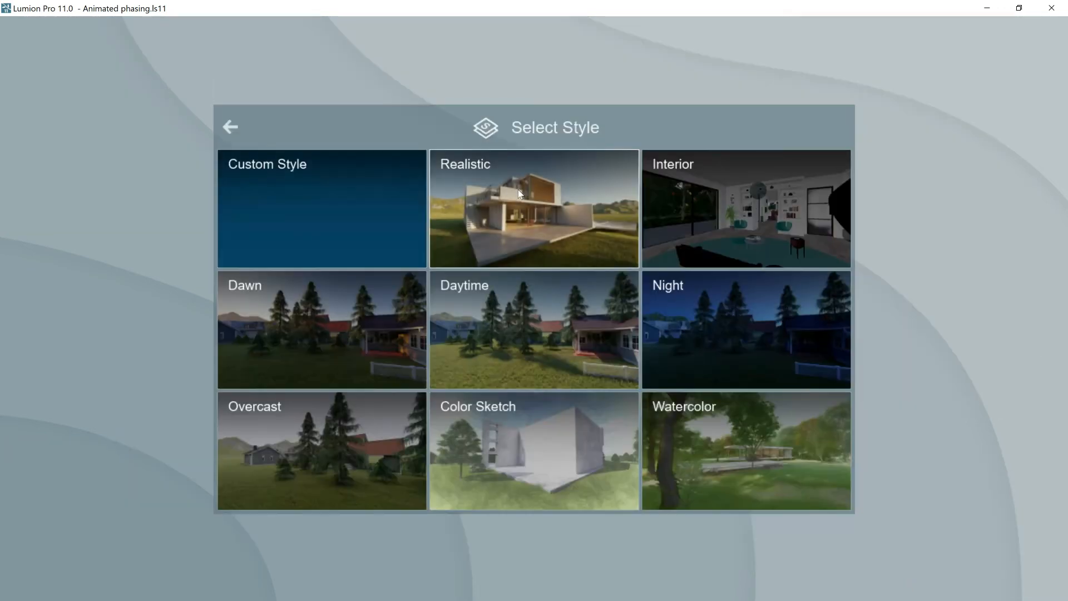
click(502, 186)
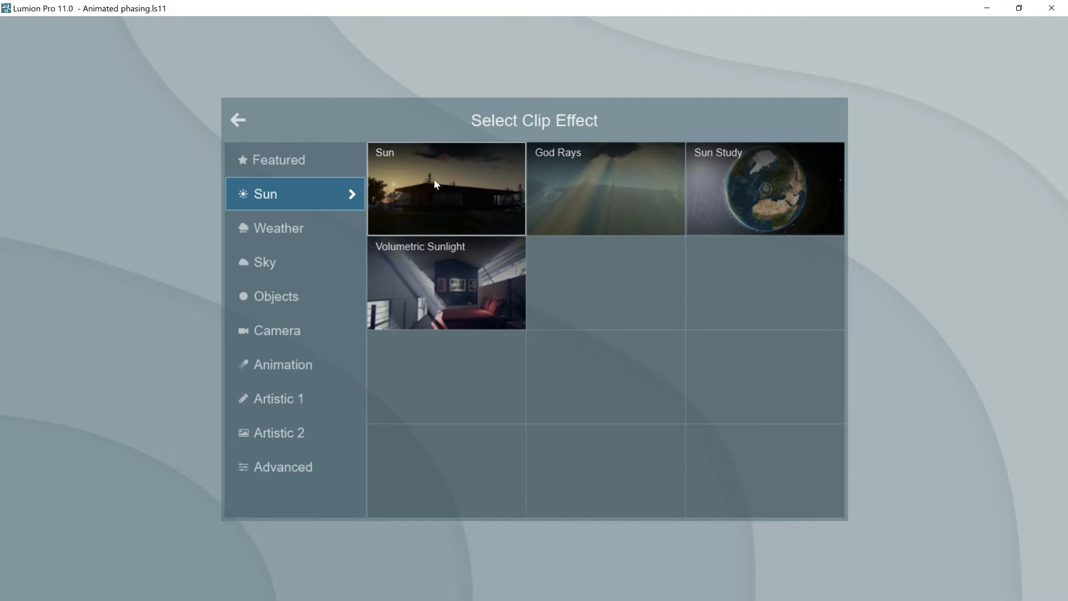
click(434, 179)
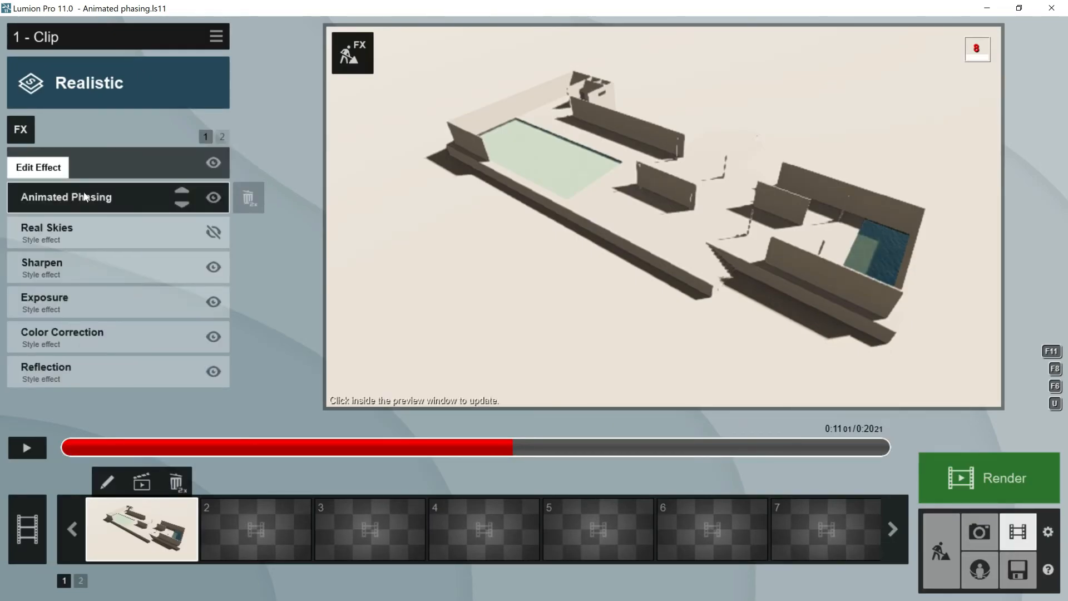
- Add the Orthographic View camera effect to the clip and enable it
click(28, 133)
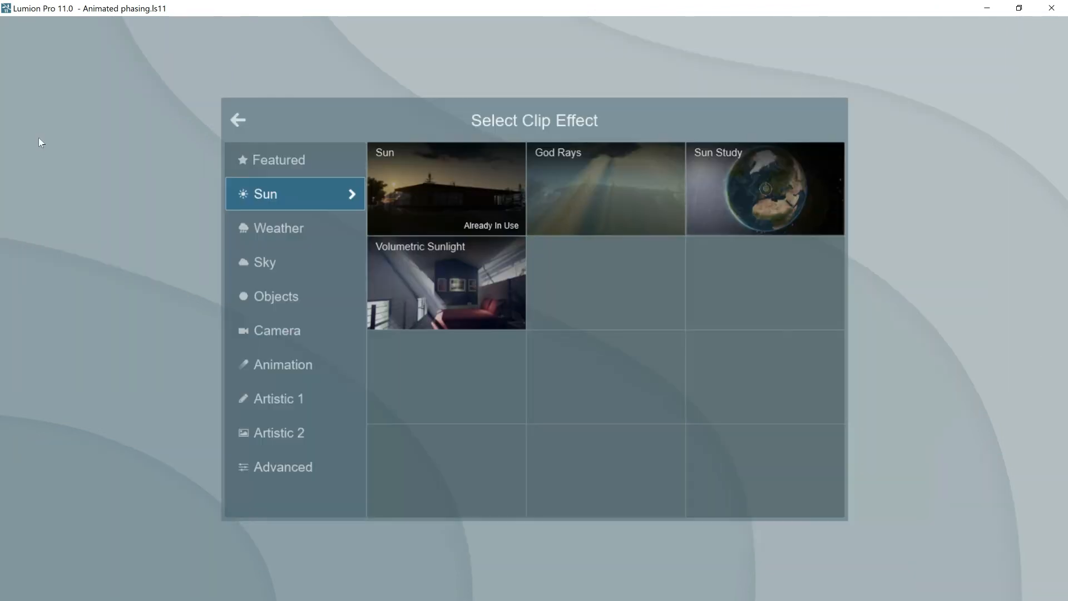
click(291, 327)
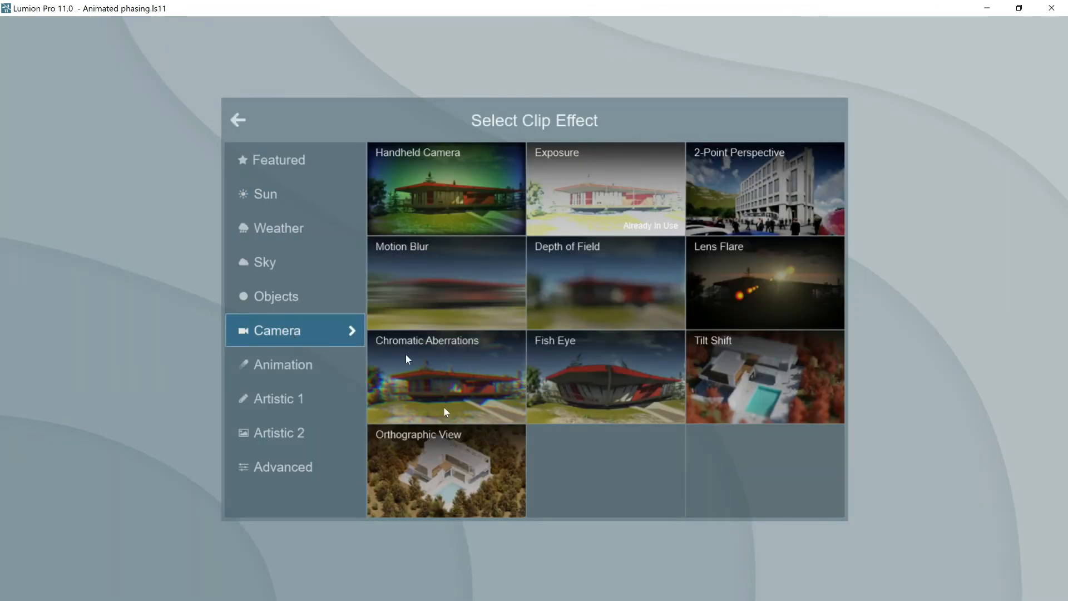
click(442, 446)
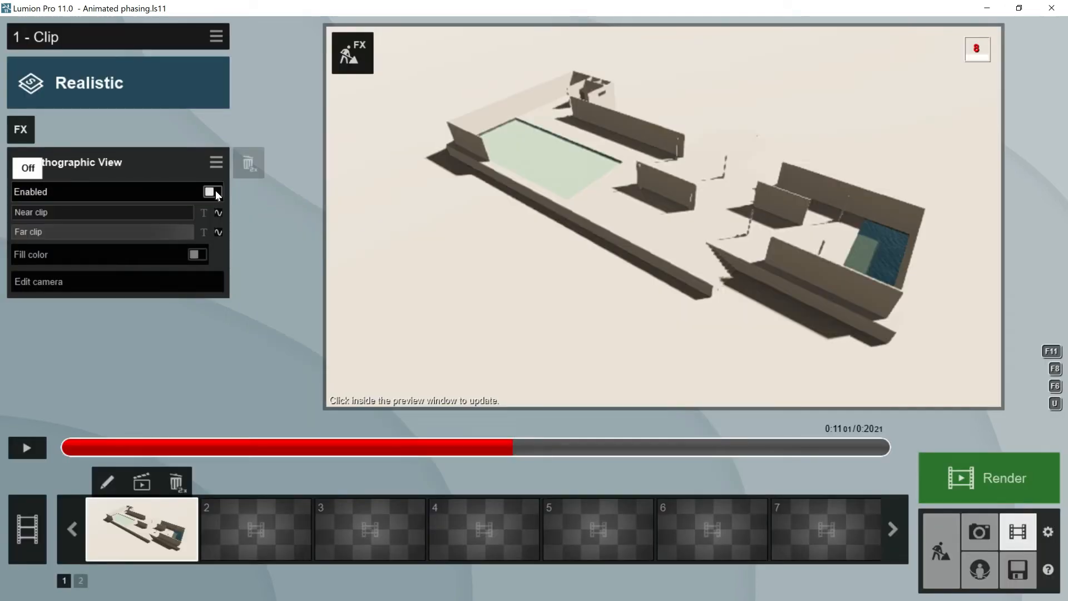
click(214, 191)
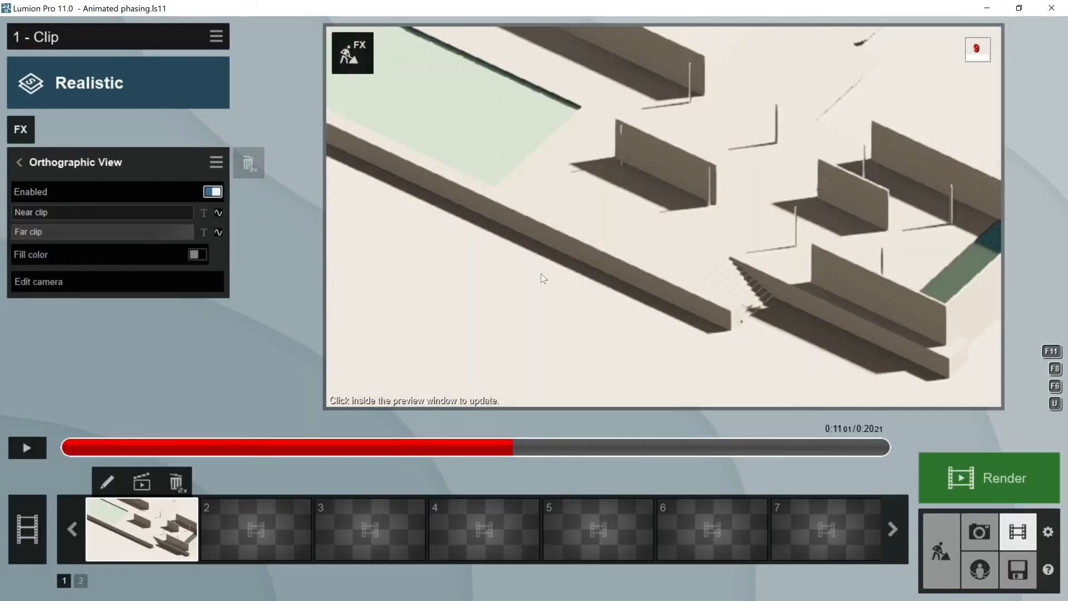
- Zoom the clip's orthographic camera out to frame the whole pavilion, record that view as its keyframe and save the clip
click(107, 482)
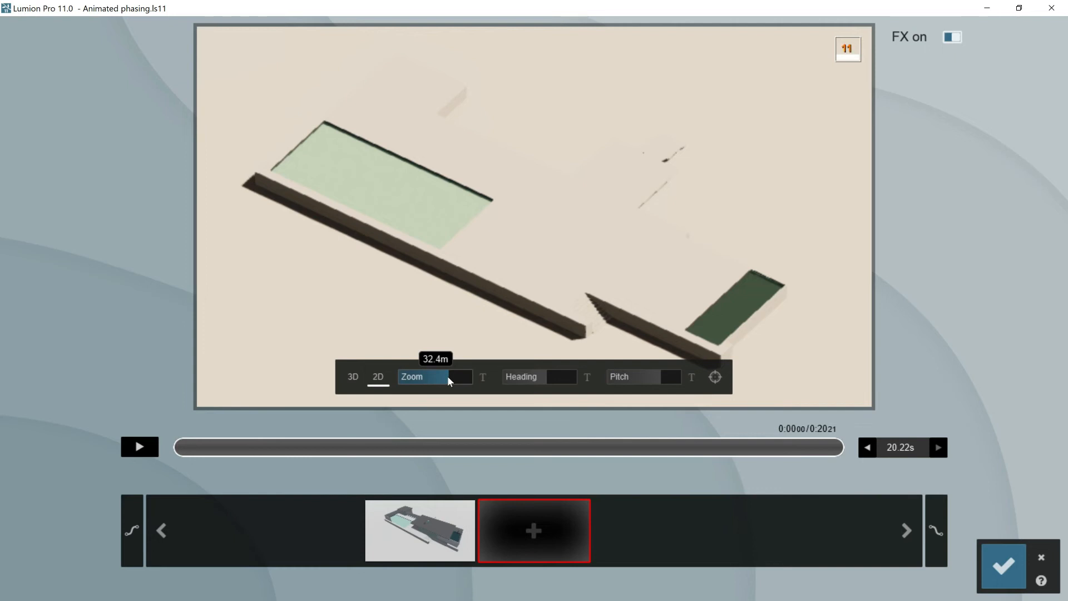
click(534, 530)
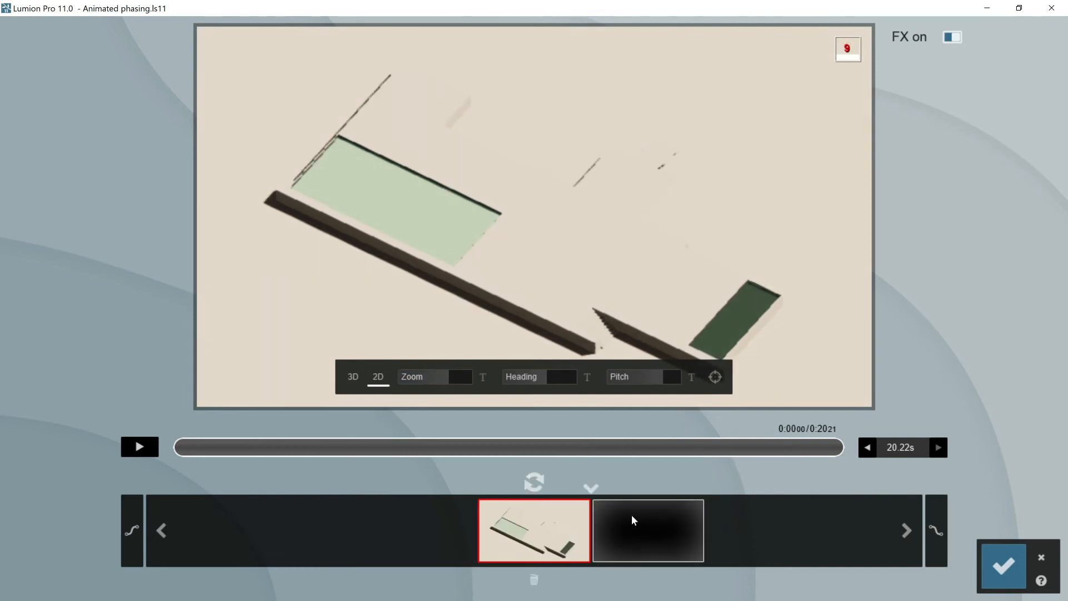
click(1001, 564)
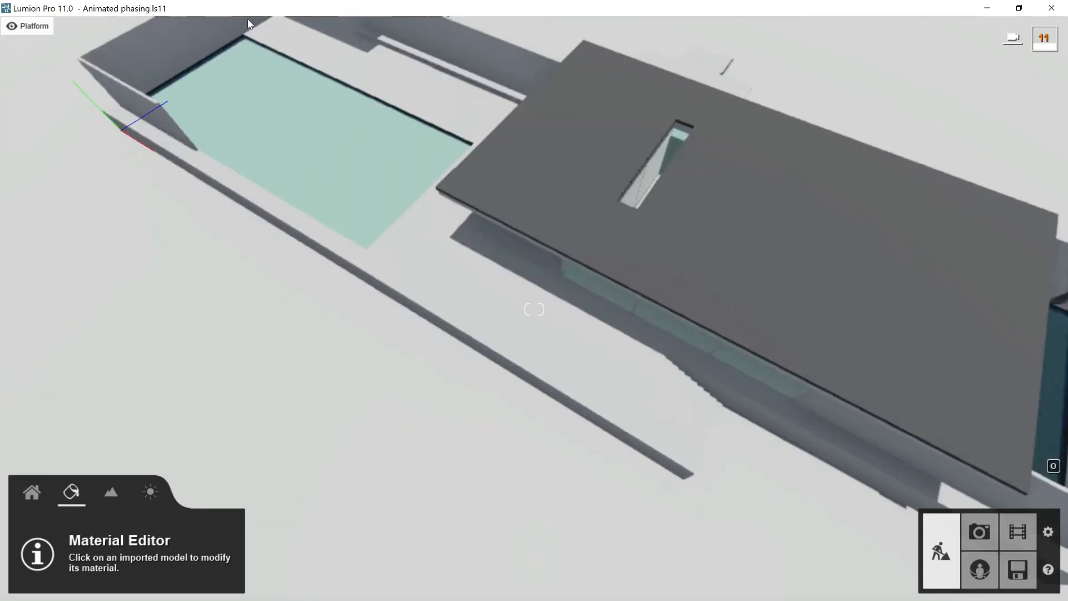
- Hide the roofs layer and give the platform floor a Standard material with the DiffuseMap stone1 color map
mouse_move(252, 24)
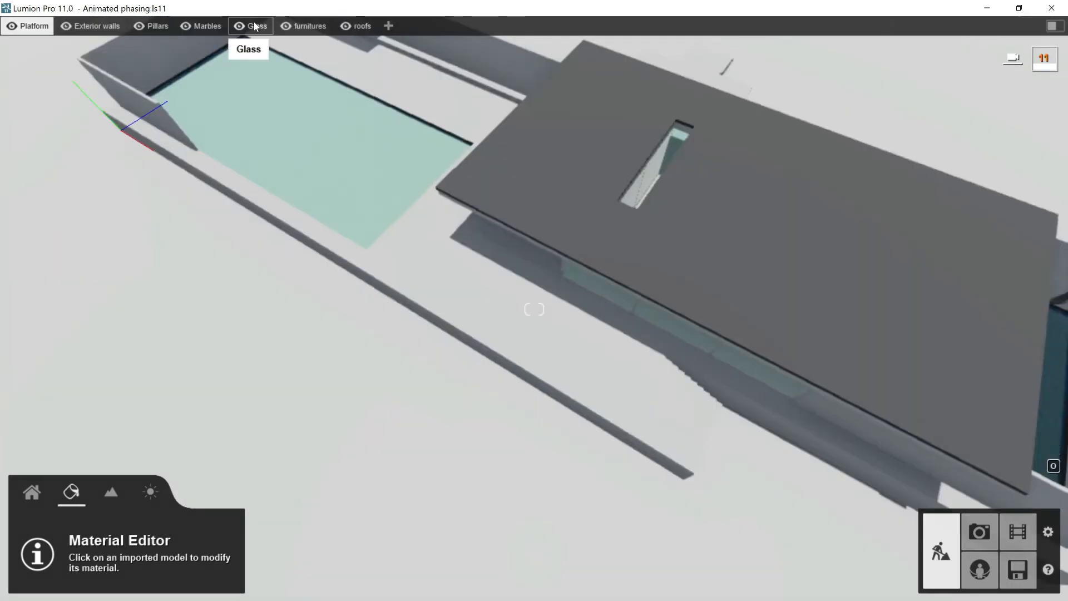
click(346, 26)
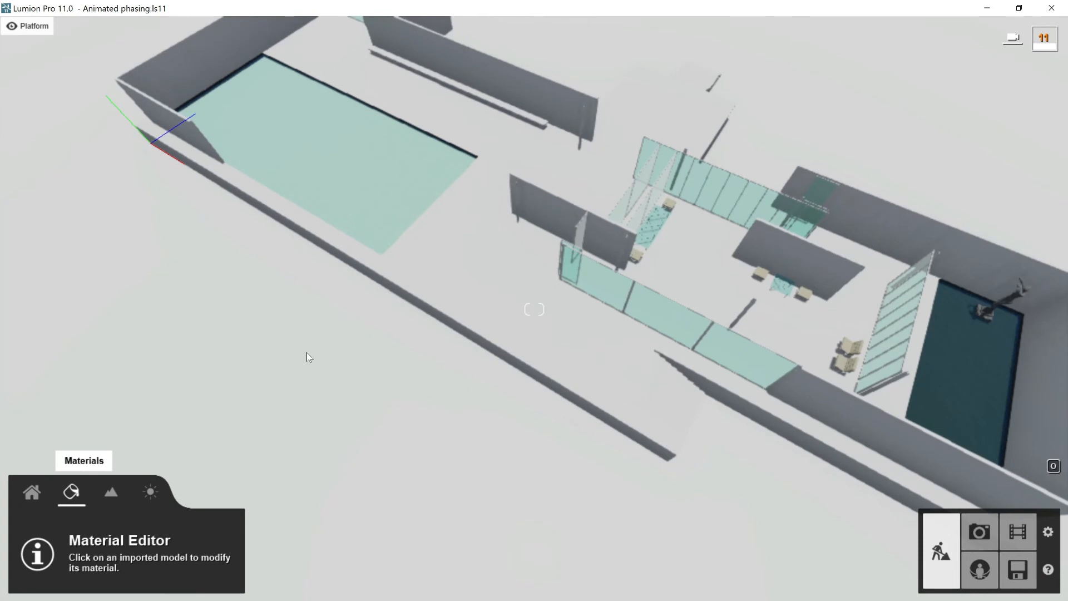
click(473, 276)
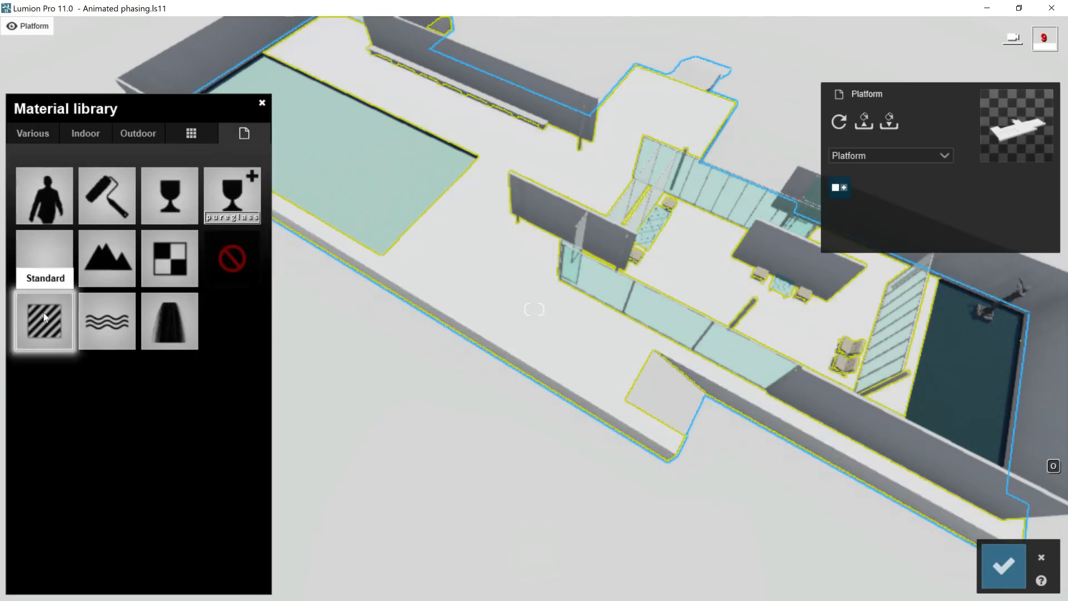
click(44, 317)
click(120, 198)
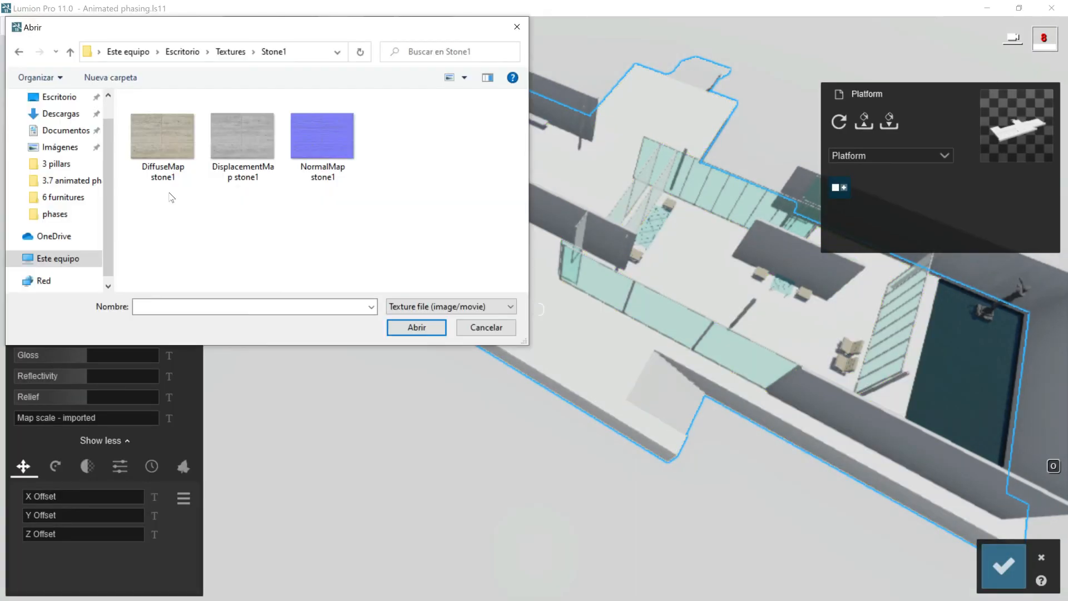
double_click(164, 132)
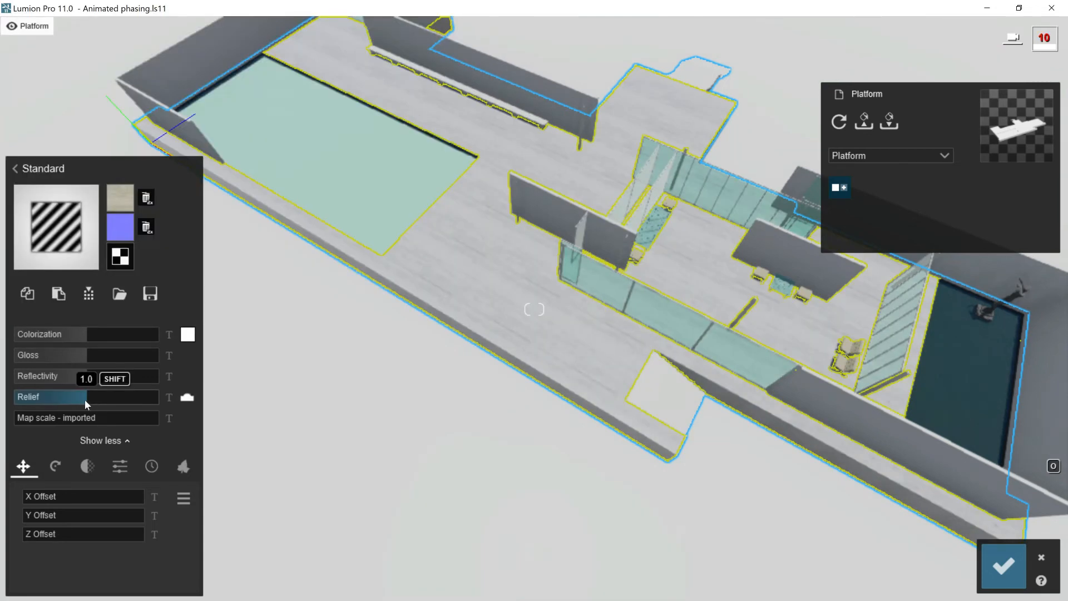
- Lower the floor material's relief to nearly zero, add a little weathering and save the material
drag(40, 402, 25, 402)
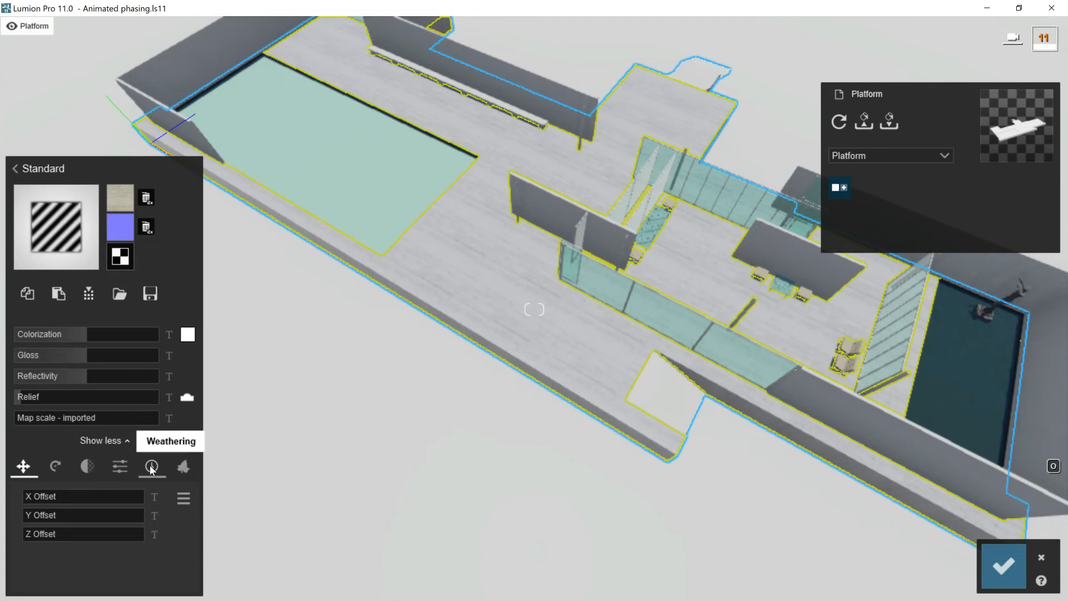
click(151, 469)
drag(29, 497, 54, 497)
click(1003, 565)
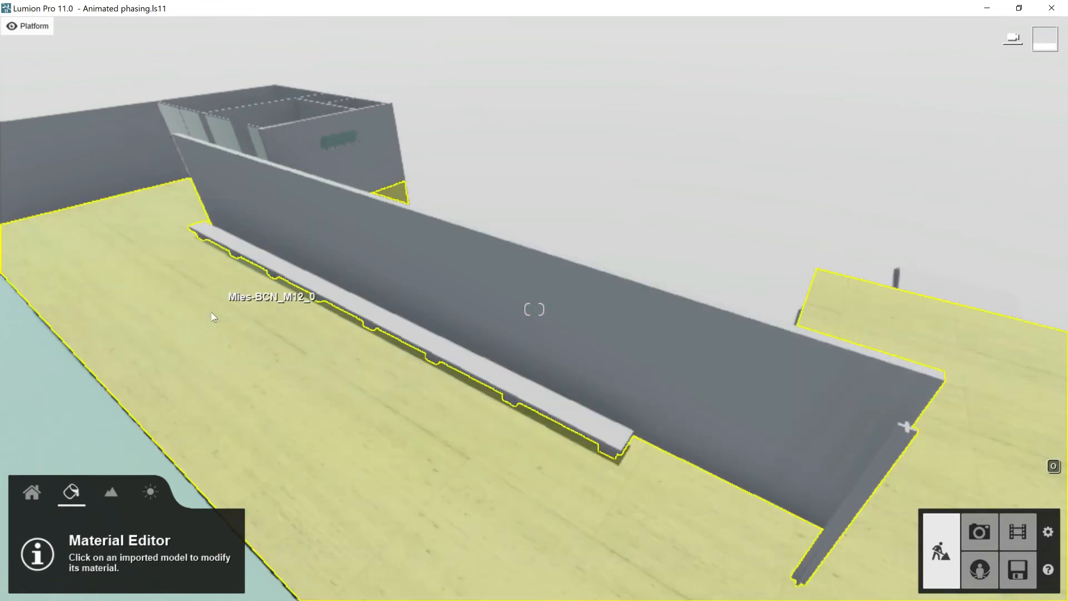
- Copy the floor's stone material onto the exterior walls' Mies-BCN_M12 surface, using a Standard material
click(213, 318)
click(27, 295)
click(465, 279)
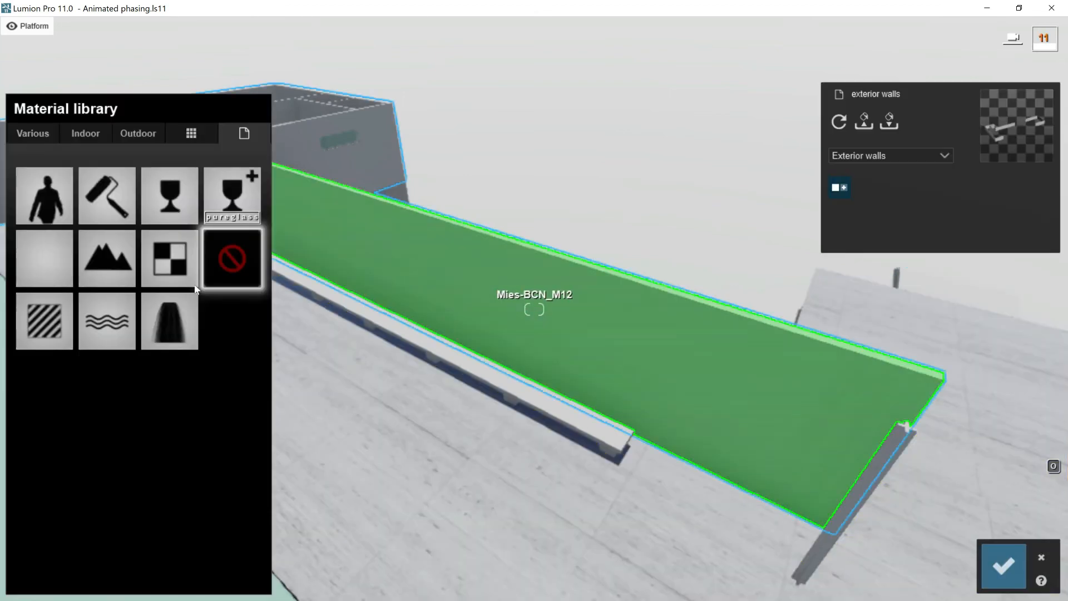
click(45, 262)
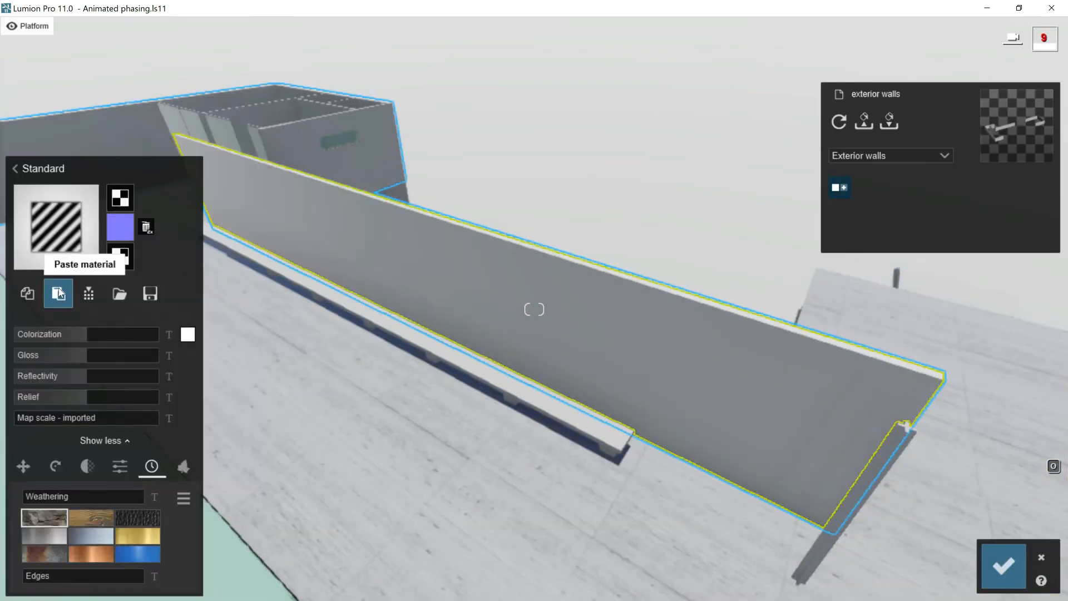
click(59, 295)
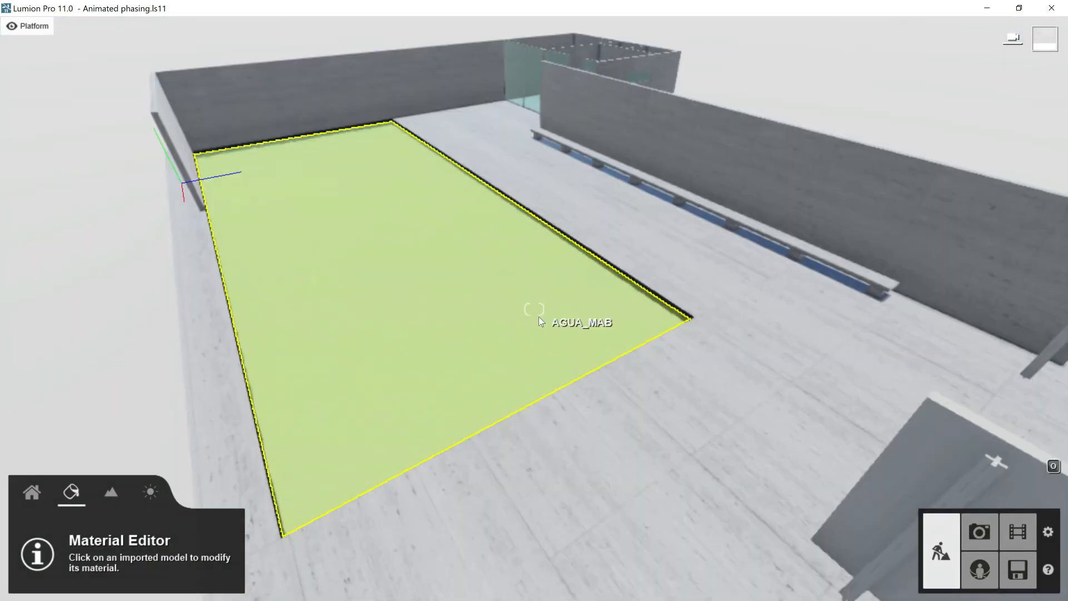
- Give the pool bottom a Standard material with a cobblestone color map, moderate weathering and reflectivity of about 0.3
key(w)
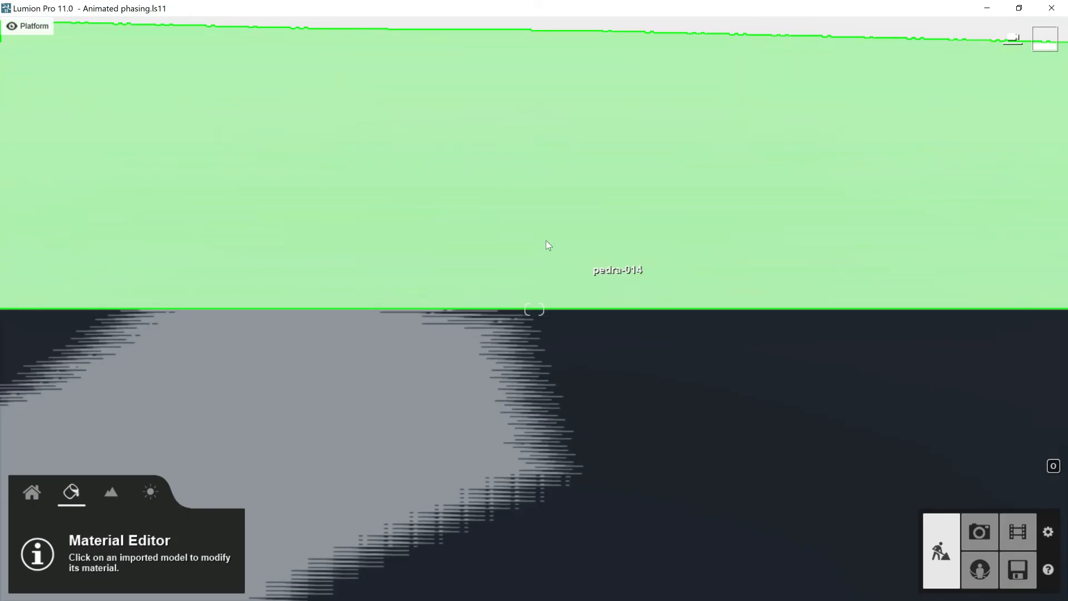
click(546, 239)
click(45, 258)
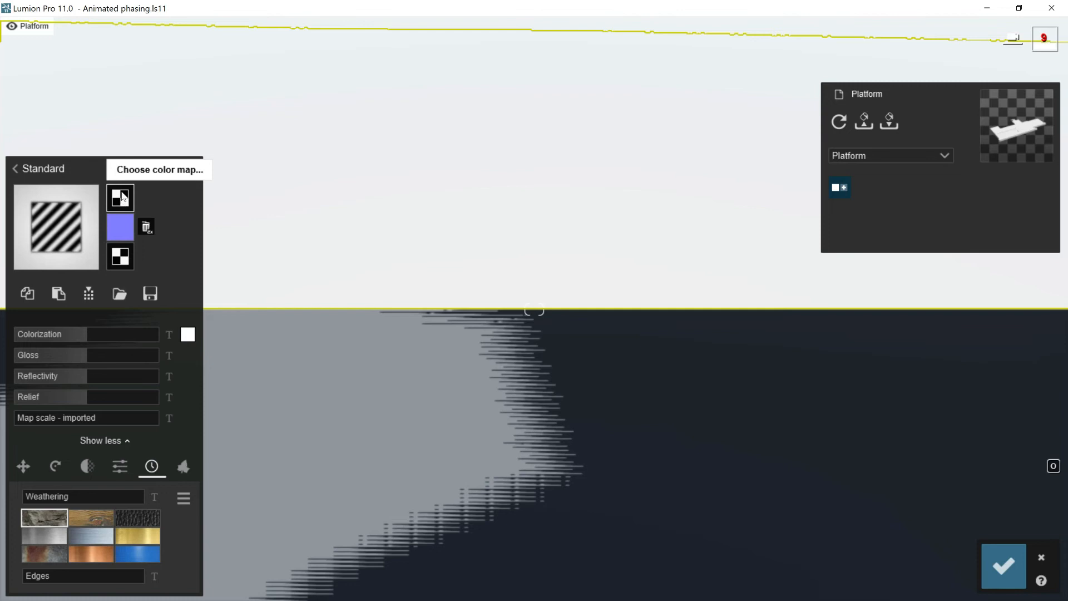
click(121, 197)
double_click(166, 145)
drag(33, 492, 88, 495)
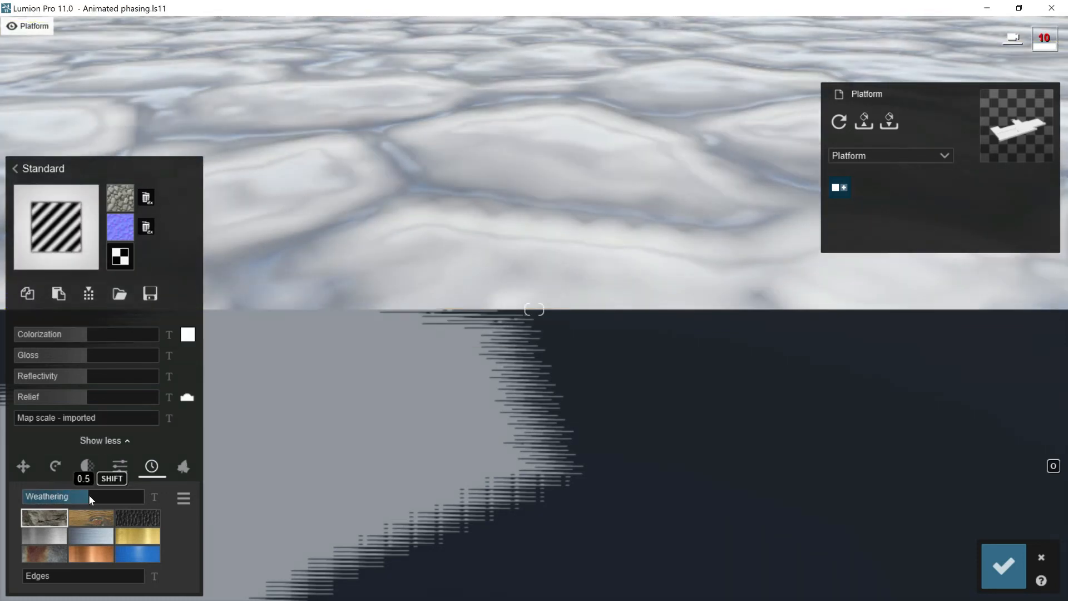
drag(83, 376, 42, 379)
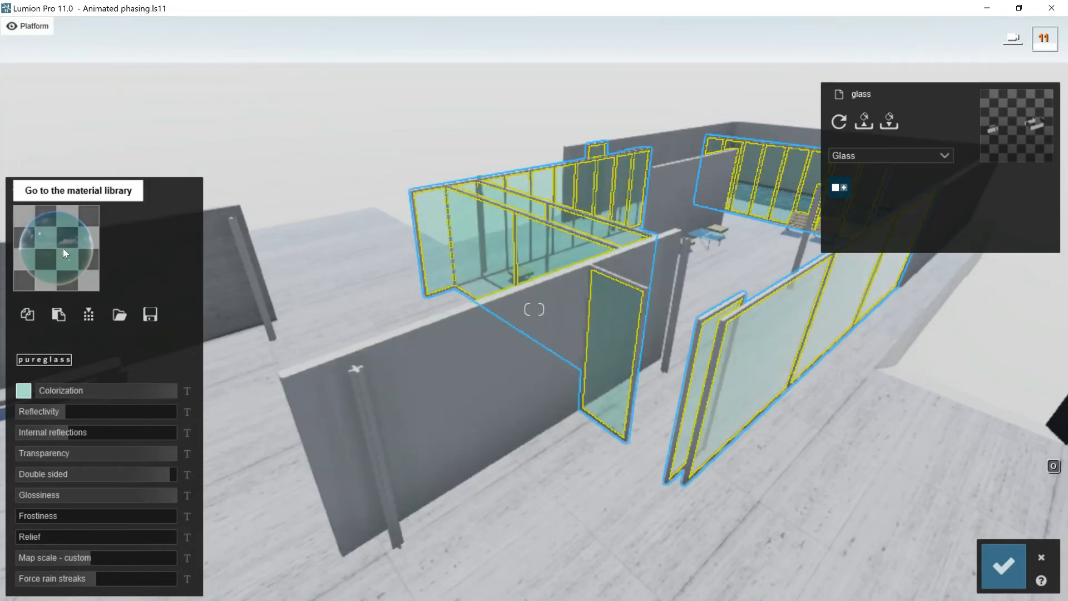
- Apply the Interior Glass 001 material to the panes of the glass layer and save it
click(63, 250)
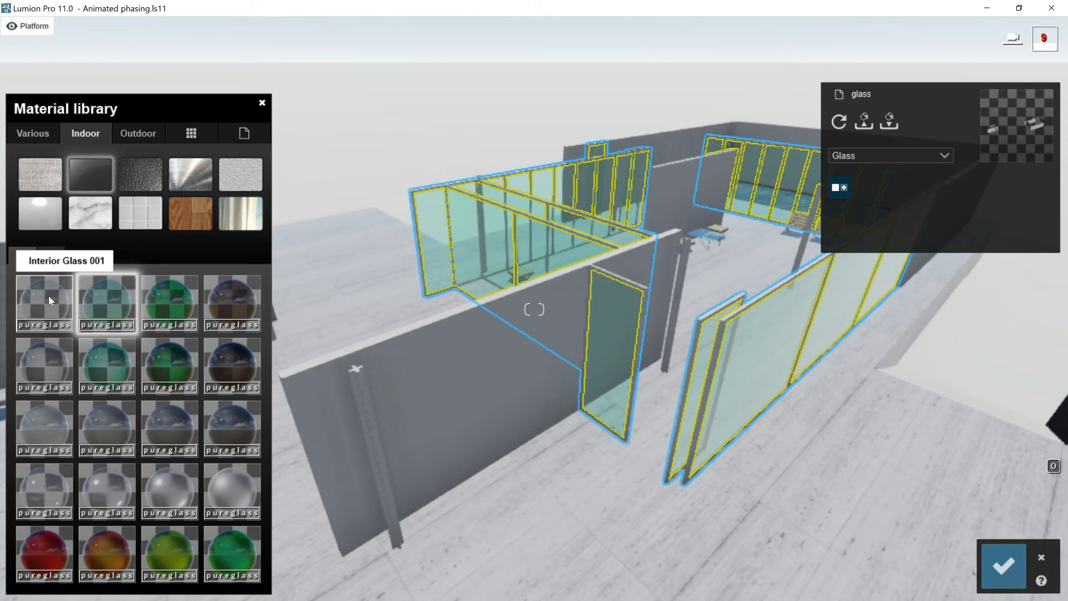
click(48, 295)
click(1003, 566)
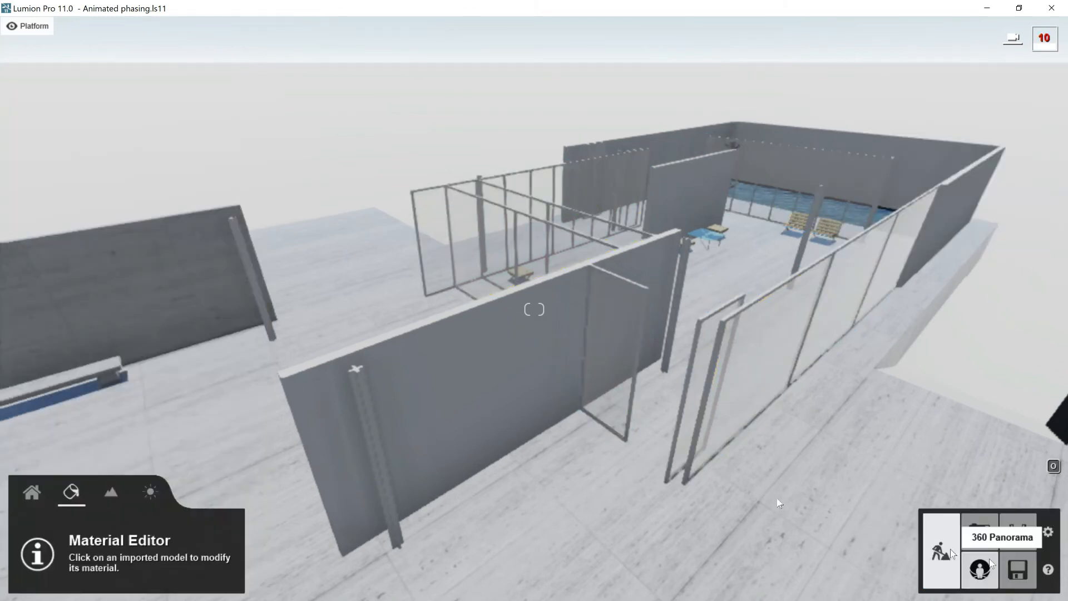
- Tune the green marble wall's Standard material with zero relief, higher reflectivity, light weathering and colorization 0.0, and save it
click(484, 363)
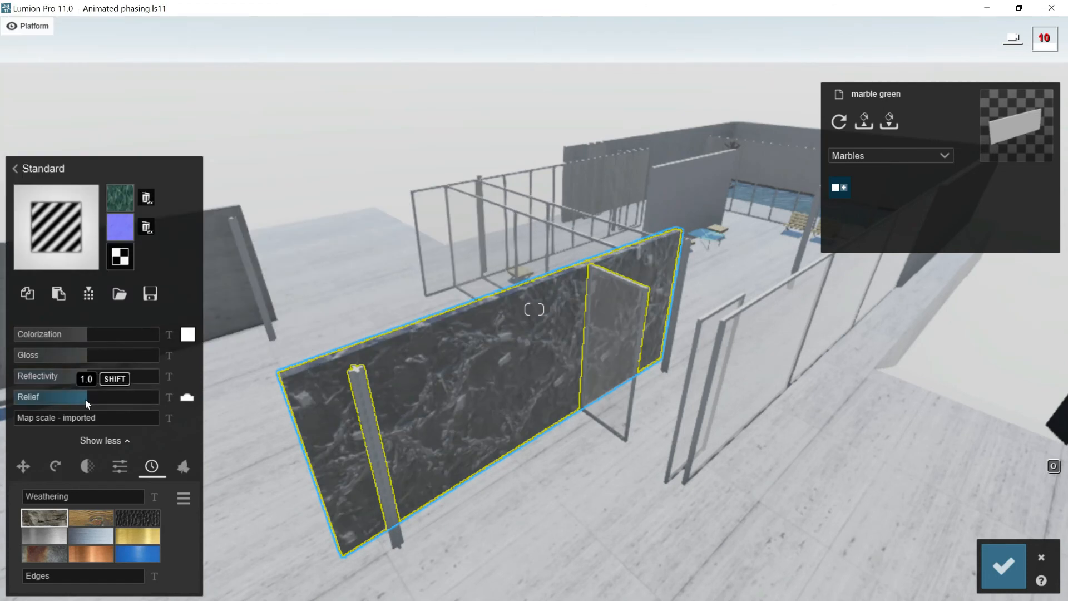
drag(53, 405, 17, 403)
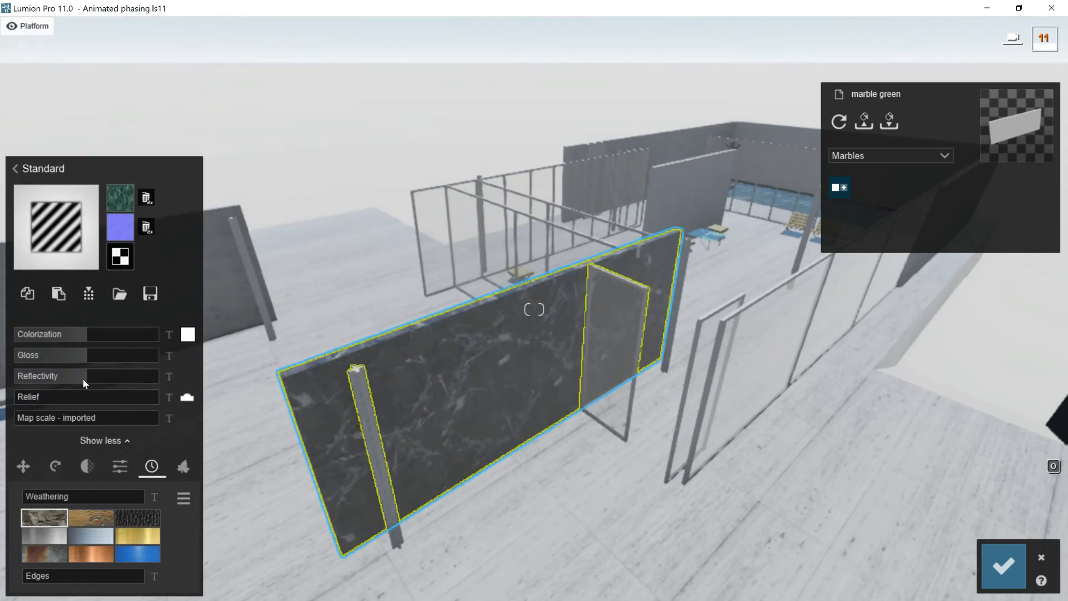
drag(88, 380, 129, 376)
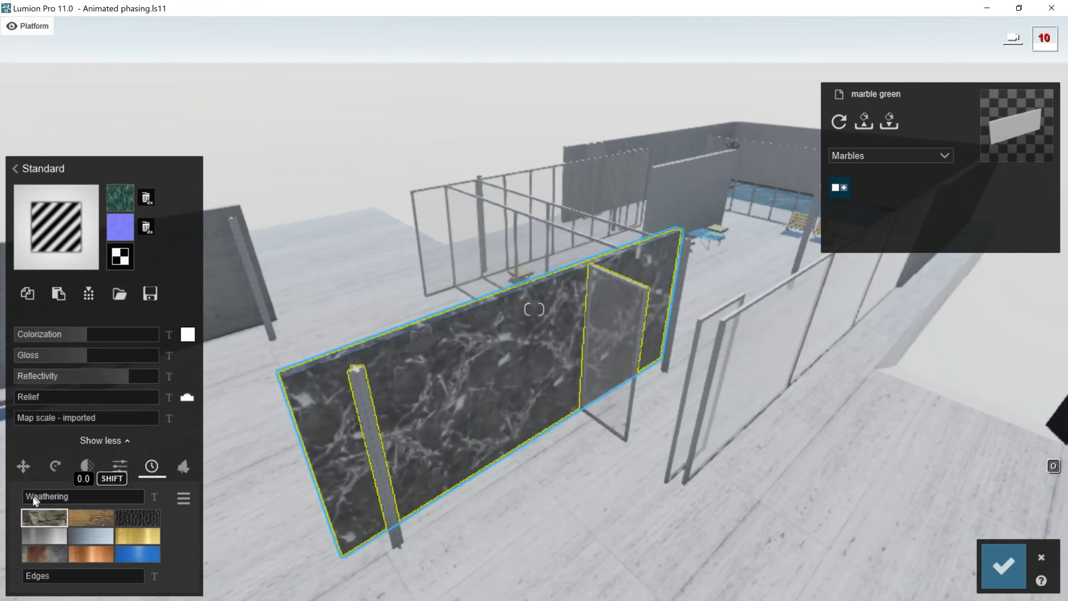
click(38, 500)
drag(37, 498, 57, 498)
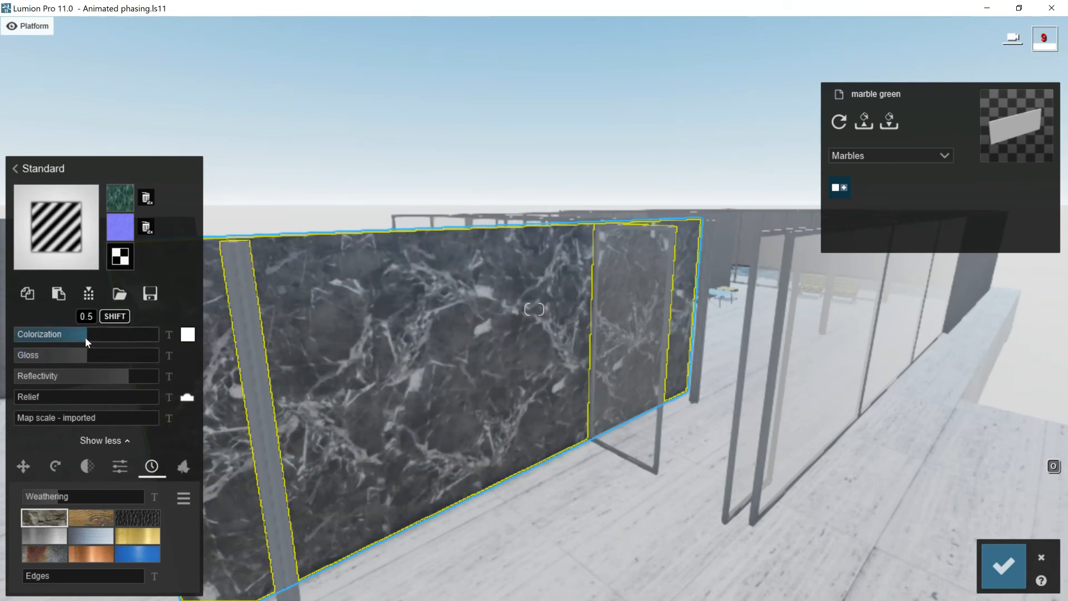
drag(85, 334, 1, 338)
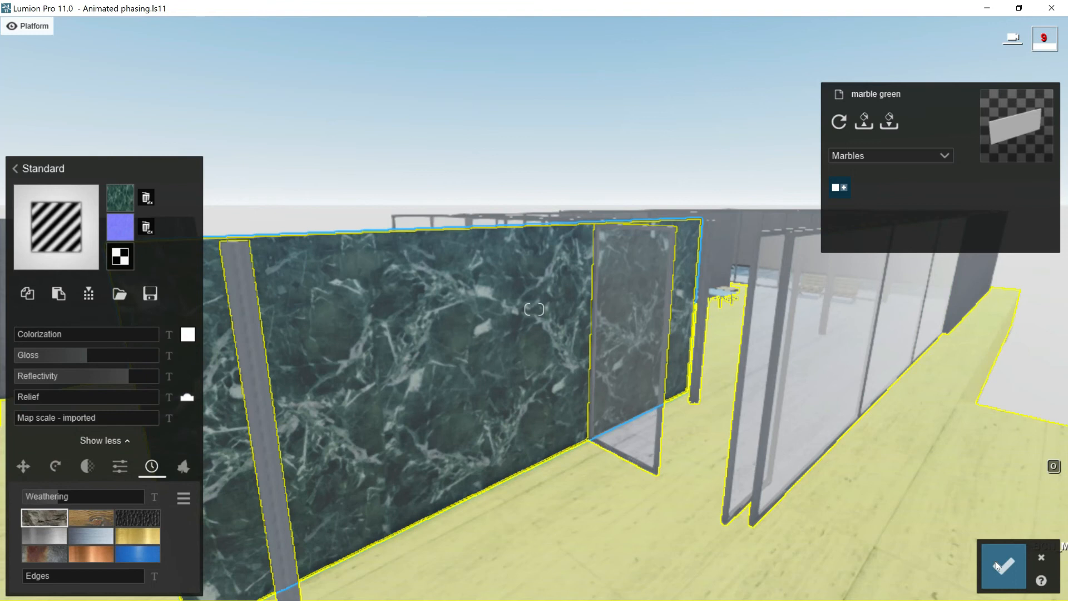
click(1003, 566)
- Set the platform floor material's colorization to 0.0
right_drag(831, 439, 595, 429)
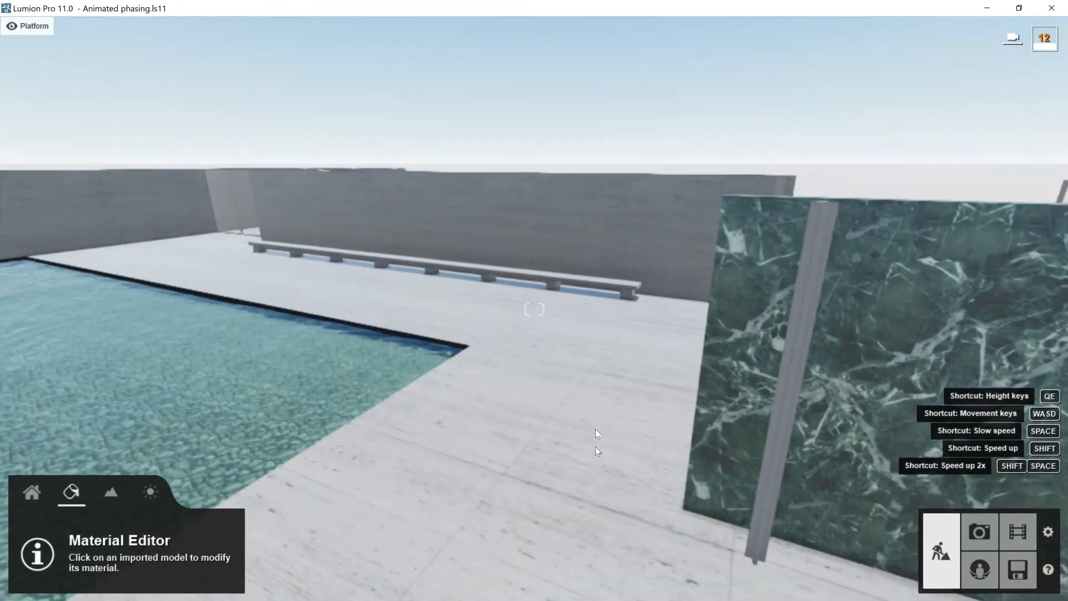
click(535, 412)
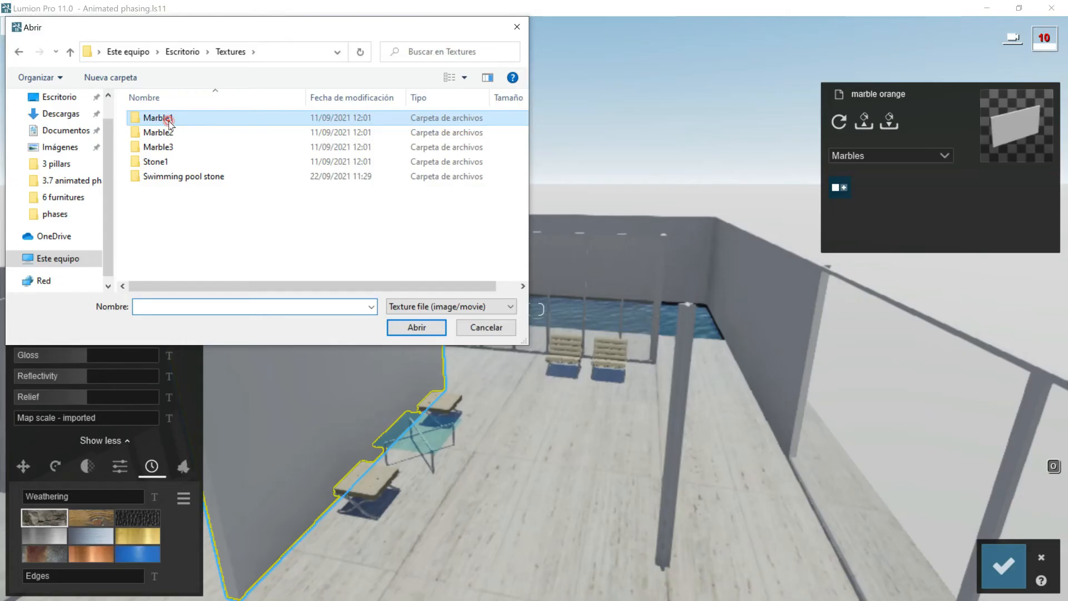
- Give the orange marble wall an orange marble texture with higher reflectivity, zero relief and weathering of 0.2, and save it
double_click(167, 118)
double_click(242, 139)
drag(86, 377, 132, 378)
drag(65, 396, 0, 400)
drag(31, 496, 49, 494)
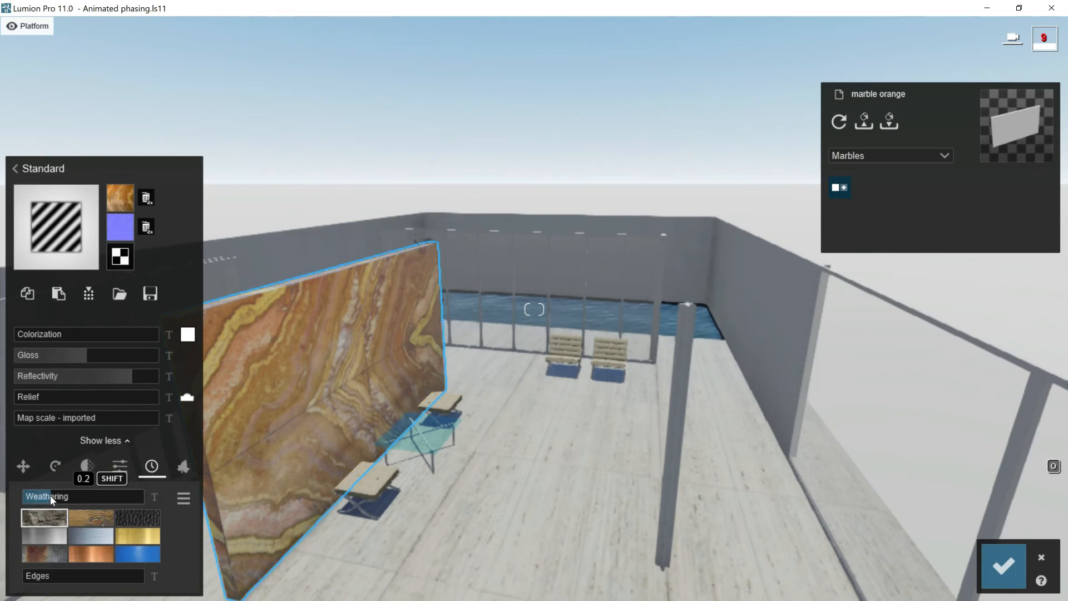
click(1003, 566)
- Give the walls around the small pool a Standard grey-green marble material with zero colorization and light weathering, and save it
click(762, 310)
click(45, 320)
drag(85, 333, 2, 340)
drag(89, 377, 0, 405)
drag(29, 496, 57, 497)
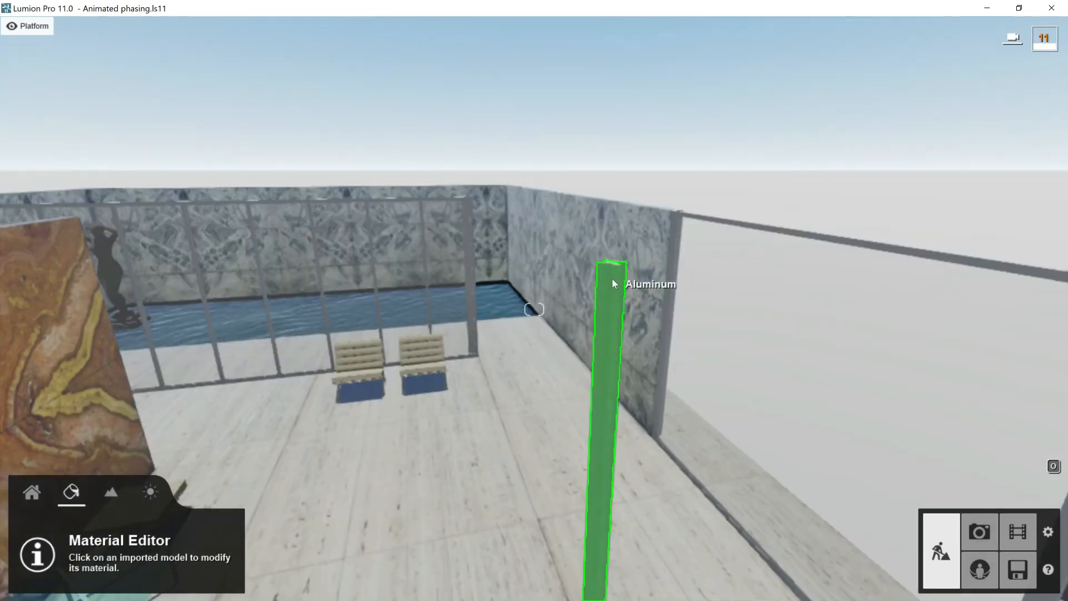
- Apply the indoor metal material Aluminium to the pillar's Aluminum surface
click(612, 278)
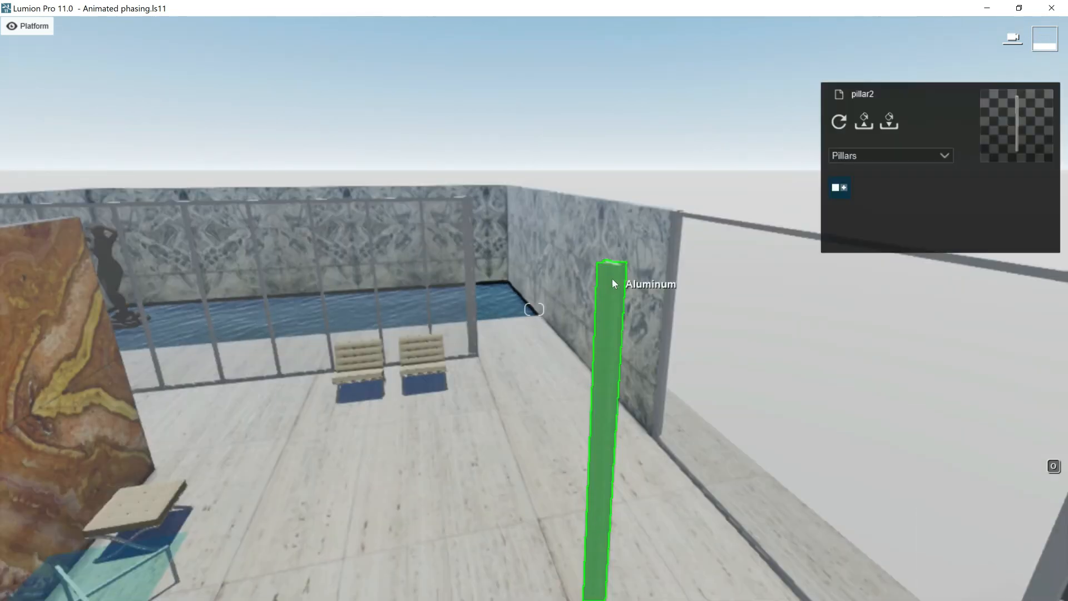
click(612, 284)
click(85, 132)
click(191, 175)
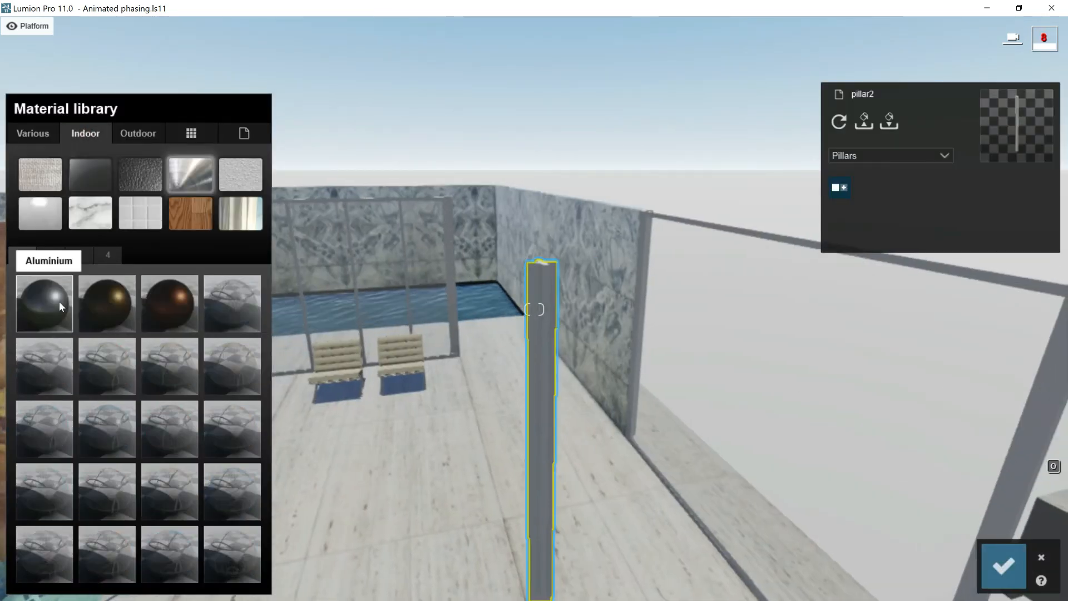
click(57, 303)
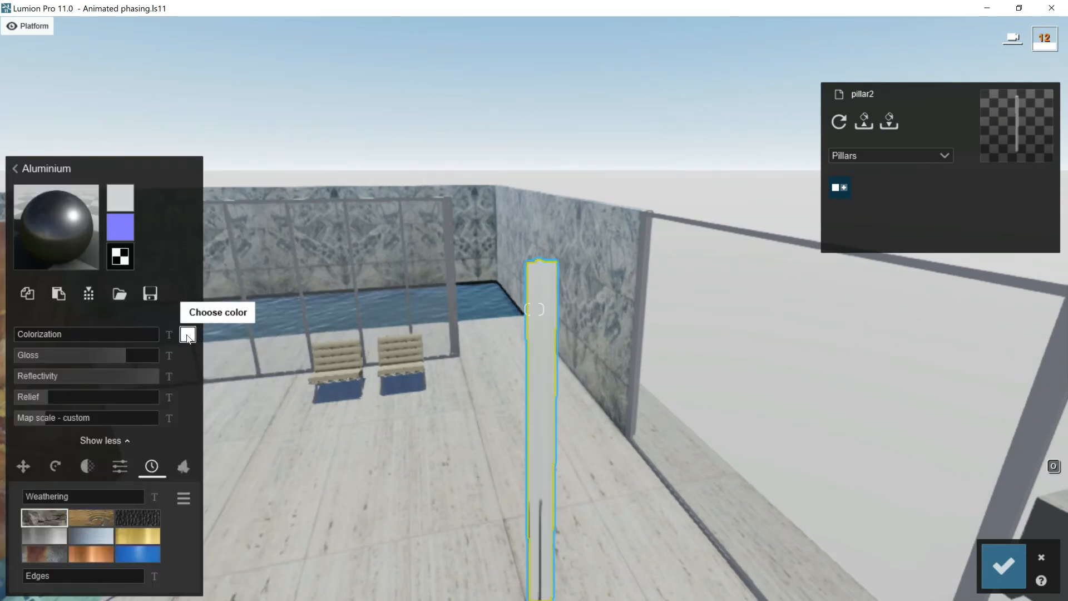
- Set the pillar's aluminium color to dark grey, add slight silvery metal weathering and save the material
click(187, 334)
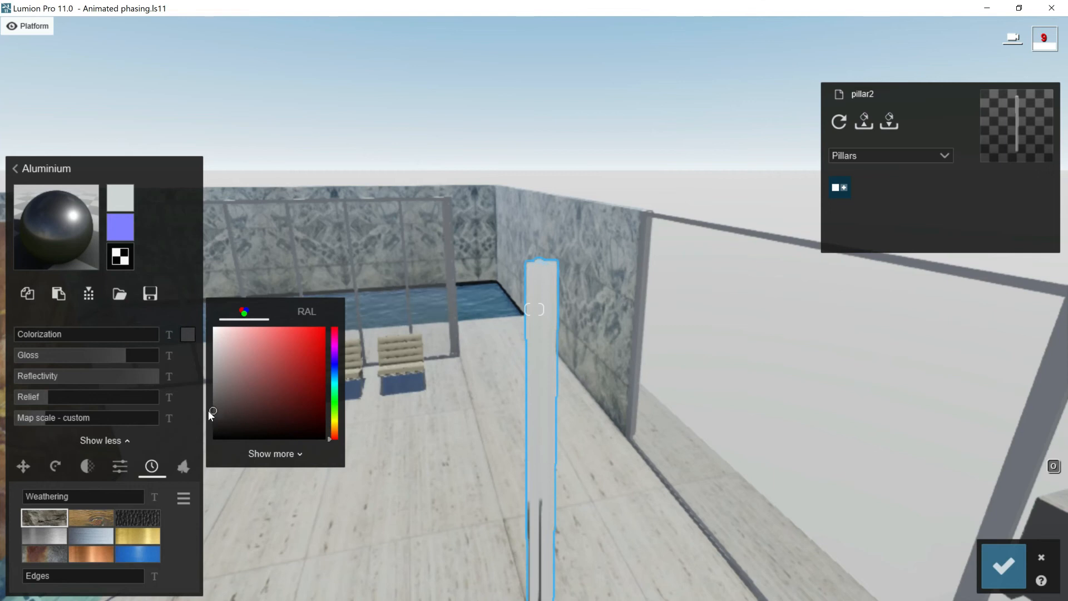
click(91, 536)
click(33, 496)
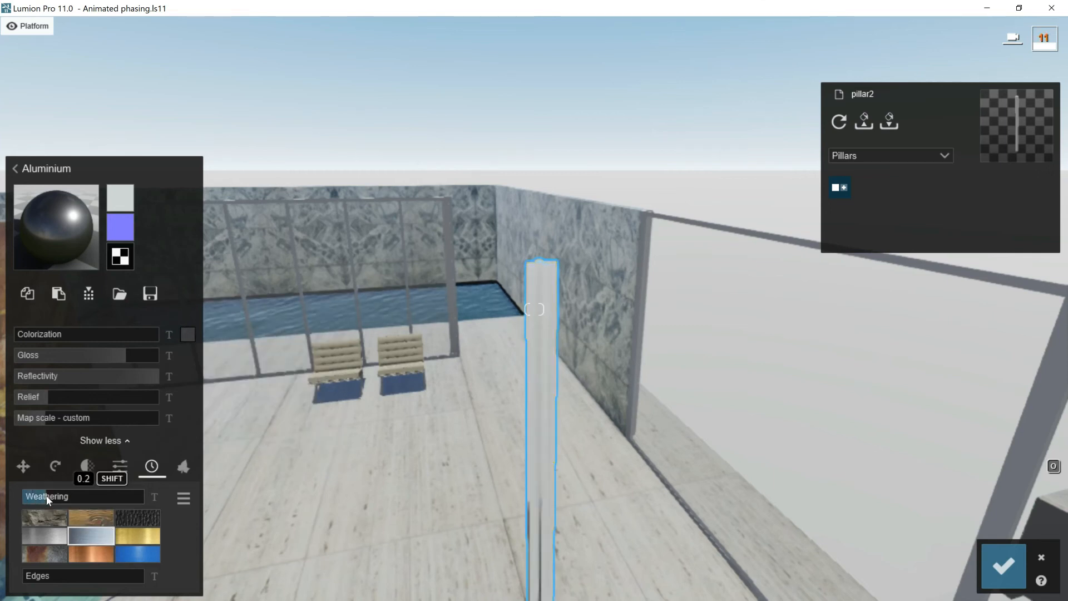
click(1003, 566)
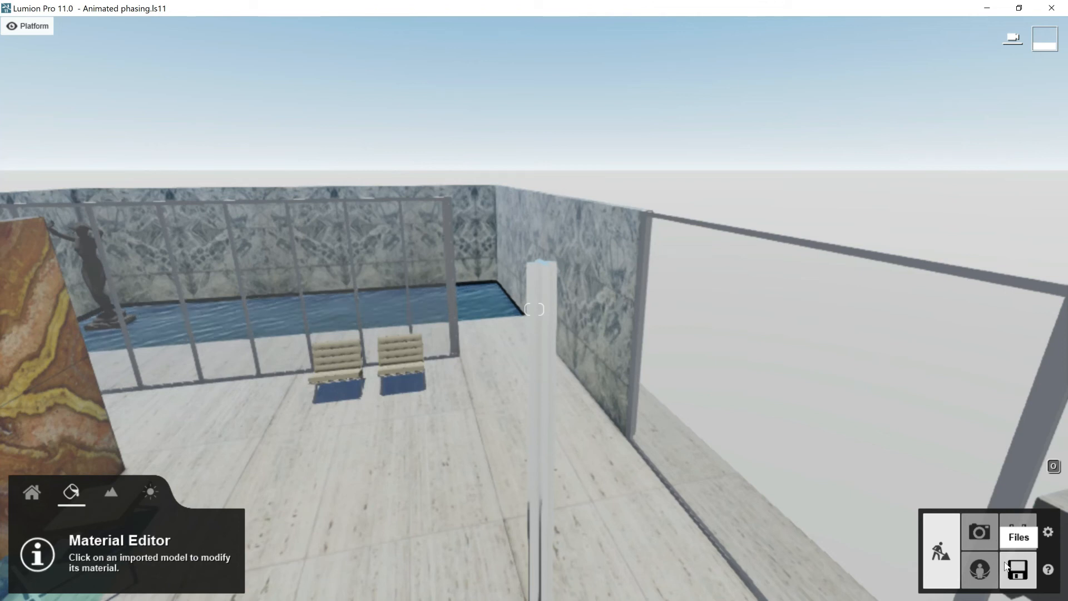
- Copy the pillar's aluminium material onto the Aluminum and Aluminum_0 window frames and save the changes
click(542, 330)
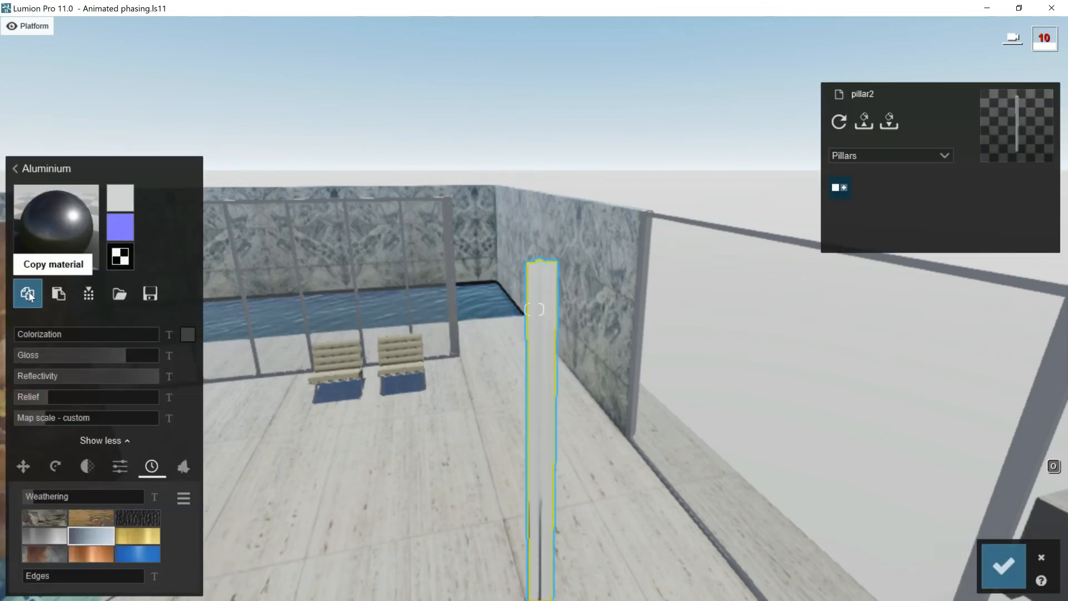
click(1003, 565)
click(664, 261)
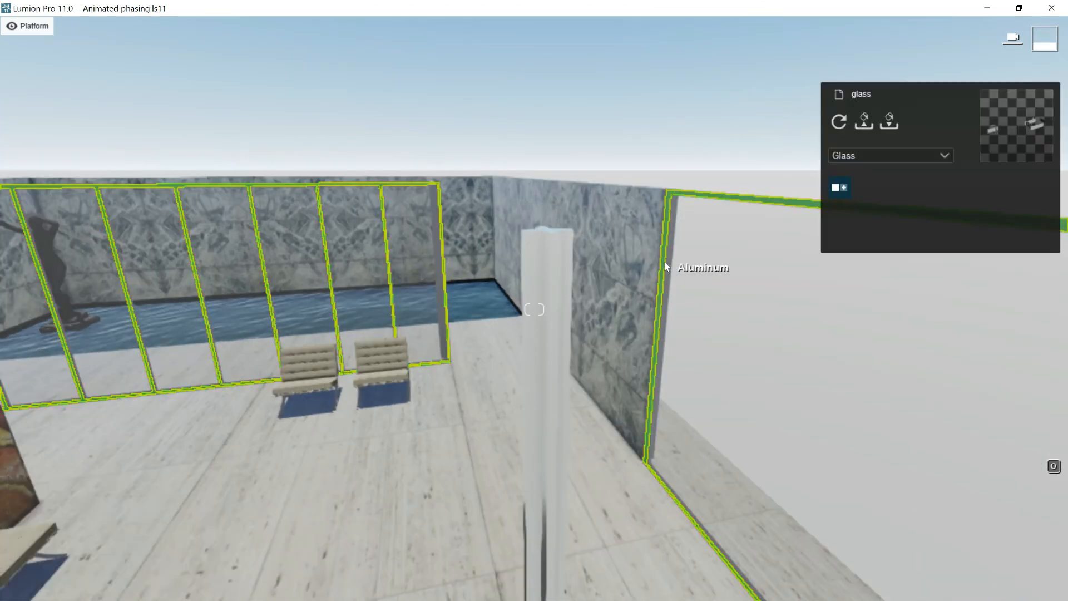
click(59, 294)
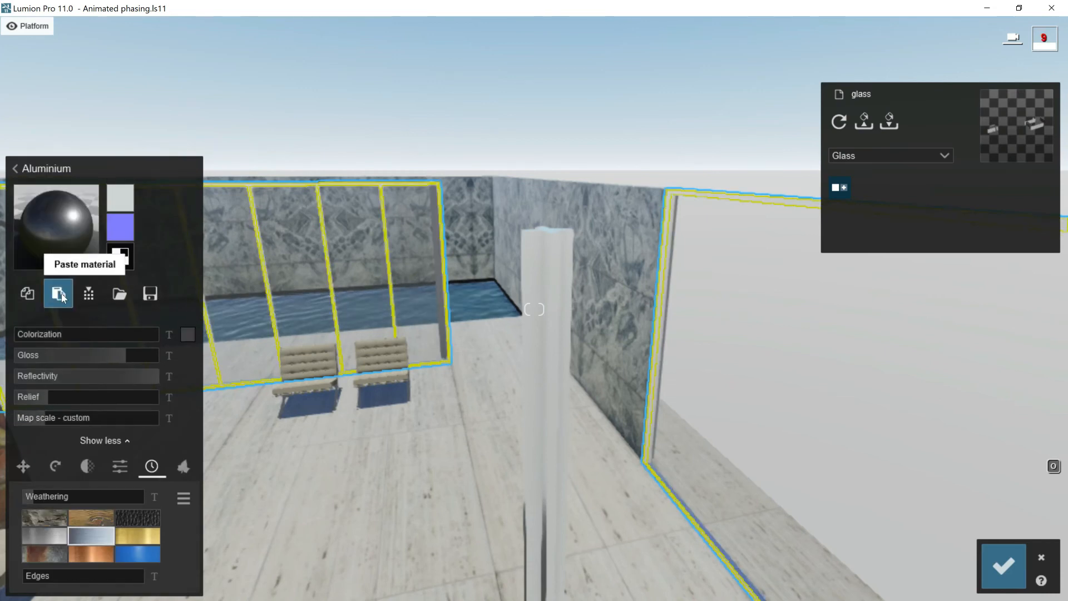
click(1004, 565)
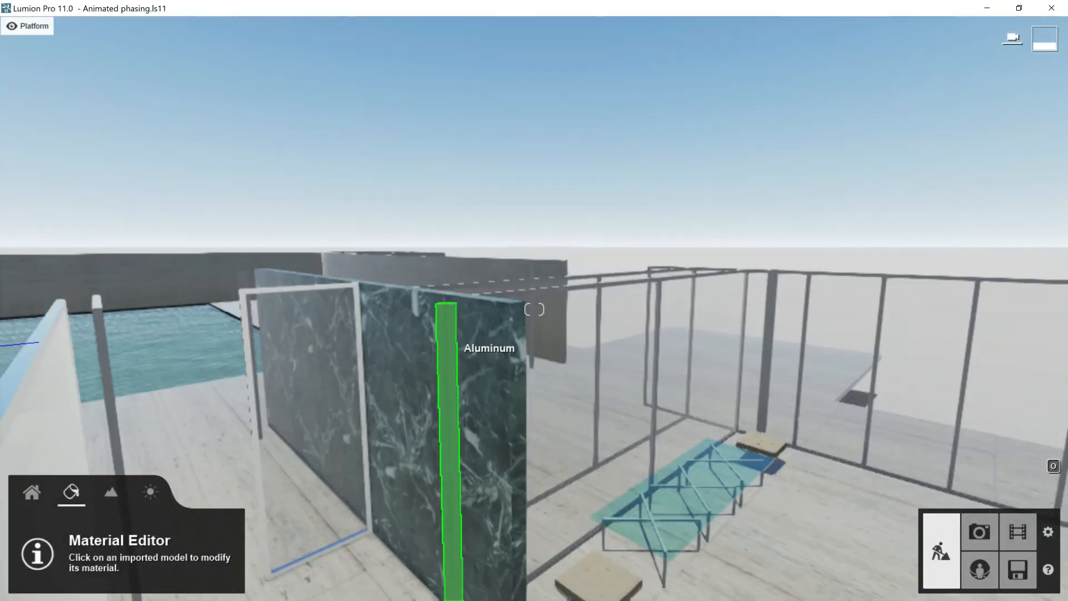
mouse_move(454, 346)
right_down()
mouse_move(443, 398)
mouse_move(449, 342)
right_up()
key(d)
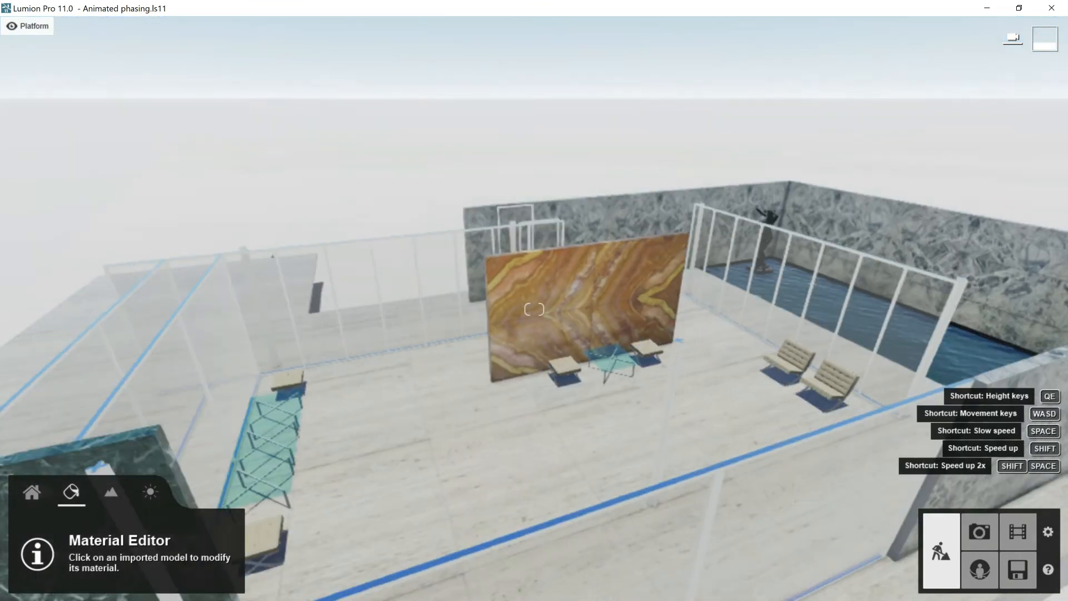
right_drag(513, 384, 518, 399)
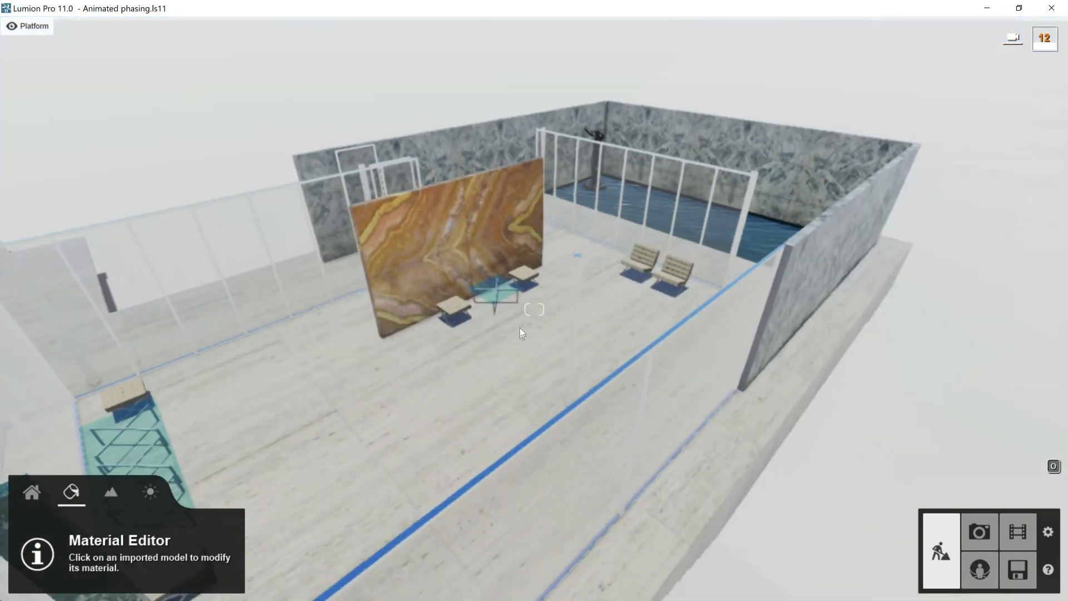
- Give the legs of the stools in furniture group1 a material from the second page of the indoor metals
click(519, 328)
click(88, 133)
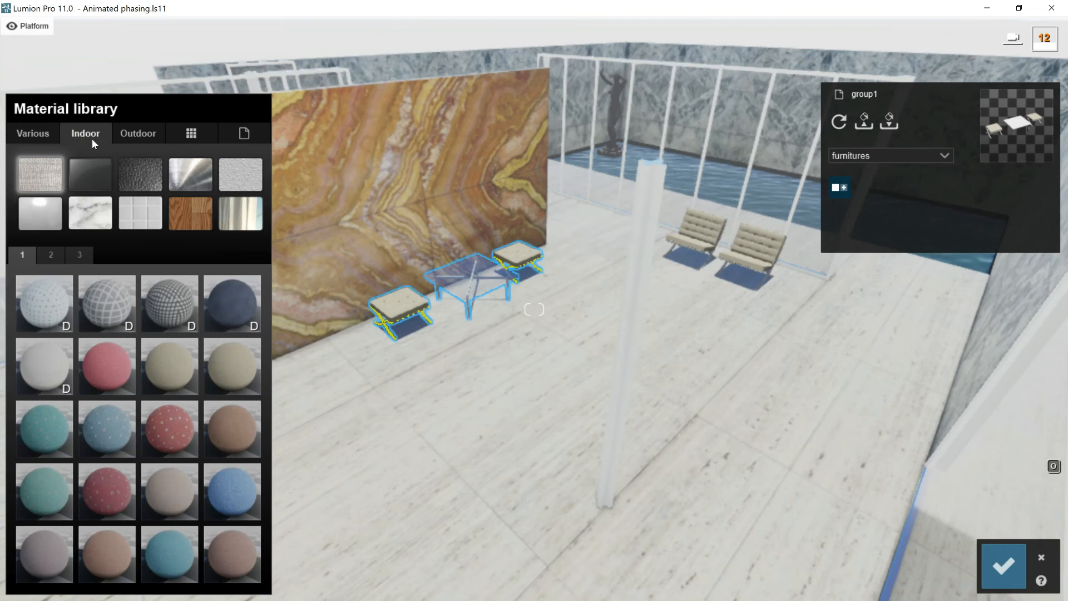
click(188, 171)
click(51, 255)
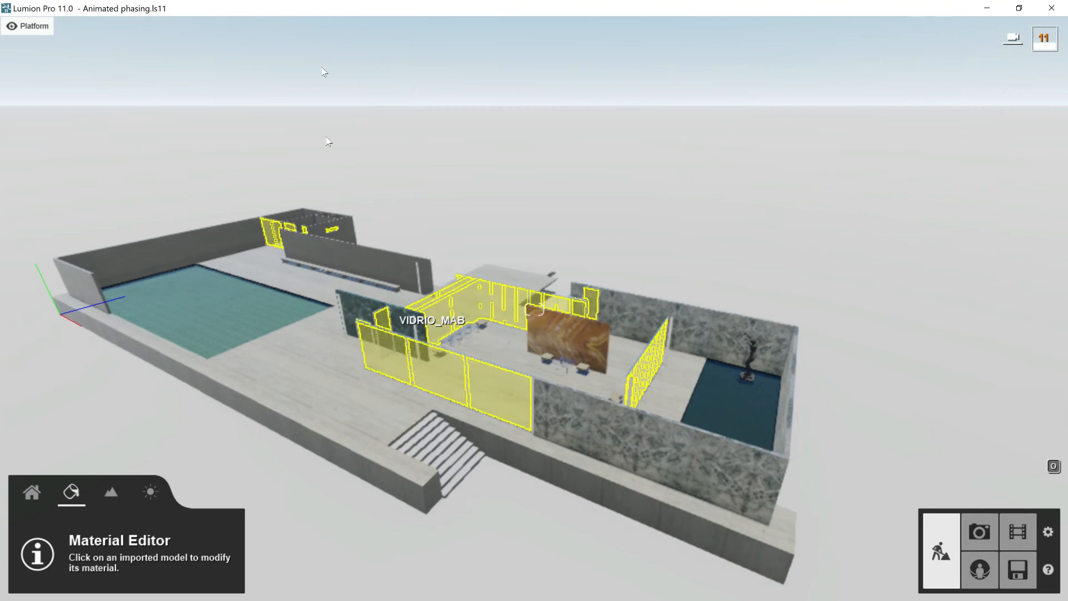
- Show the roofs layer and give the big roof's underside a light grey Color material
mouse_move(350, 29)
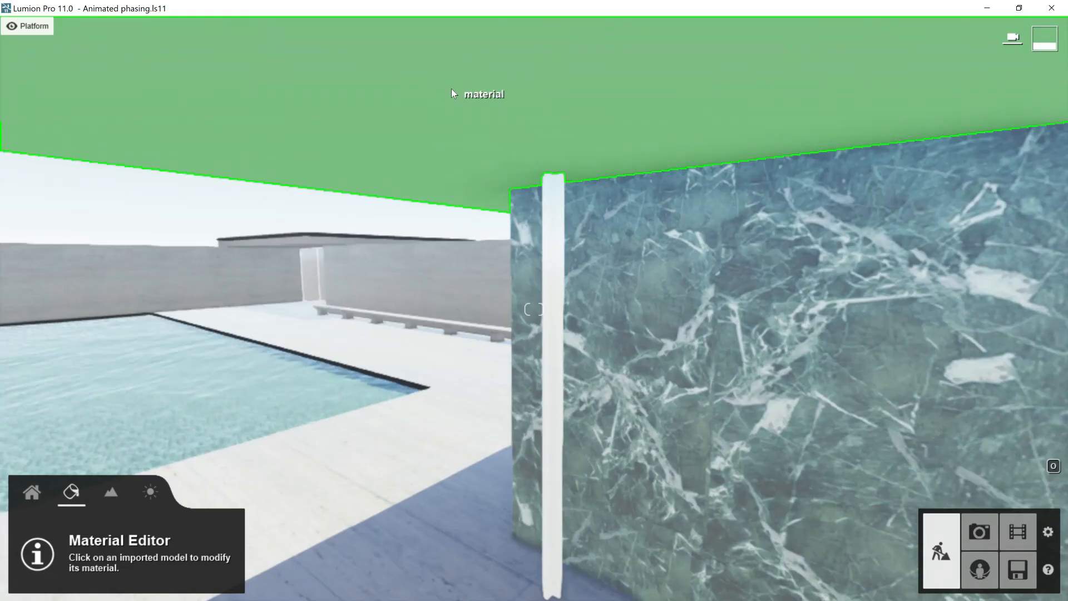
click(452, 90)
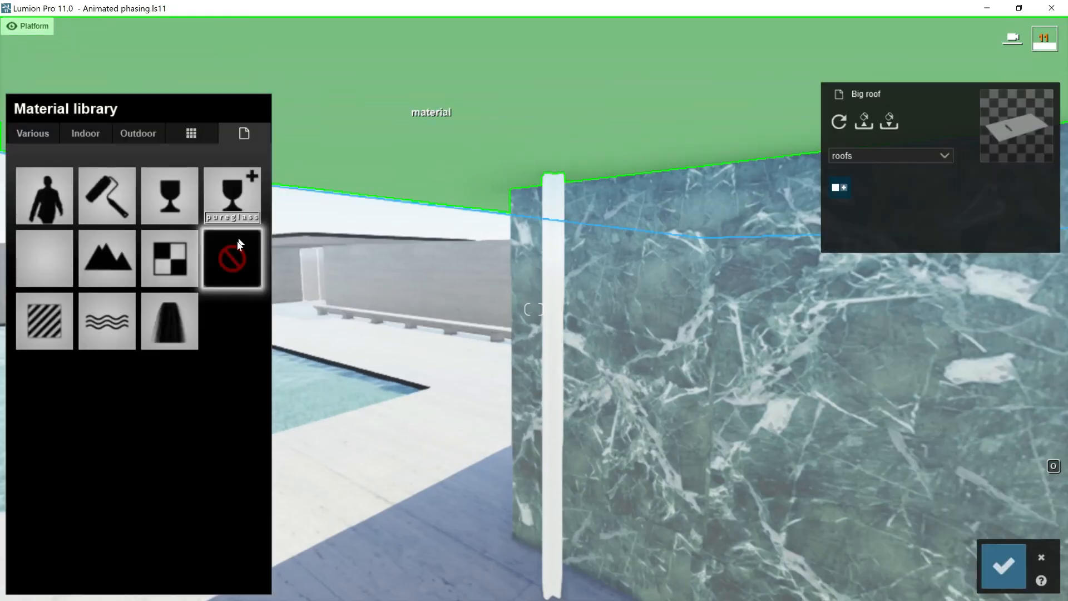
click(102, 195)
click(25, 460)
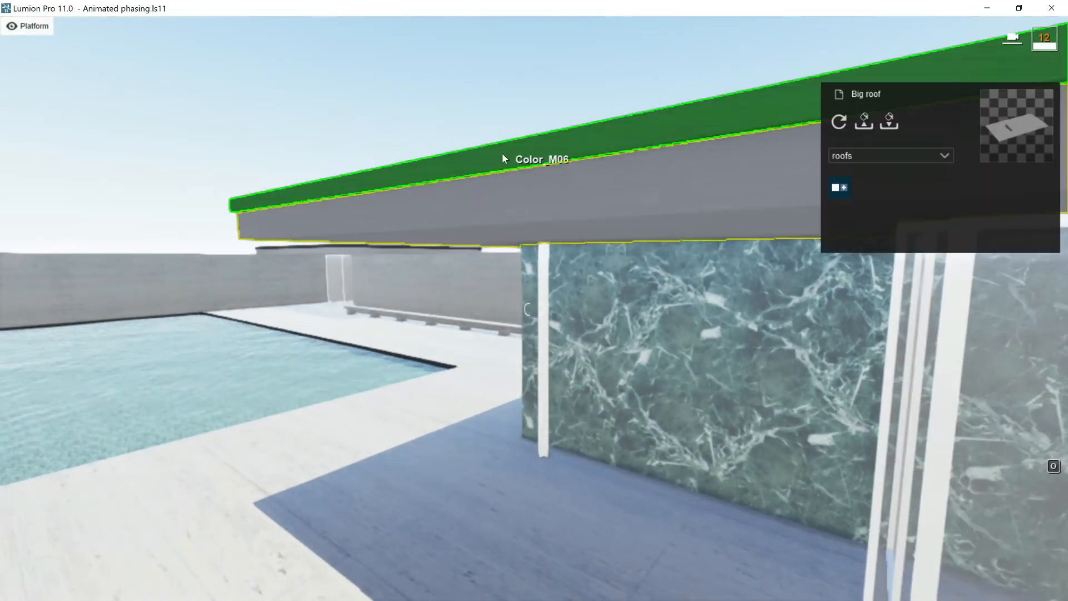
- Apply a dark outdoor stone material to the big roof's edge and top surface
click(502, 155)
click(137, 133)
click(95, 211)
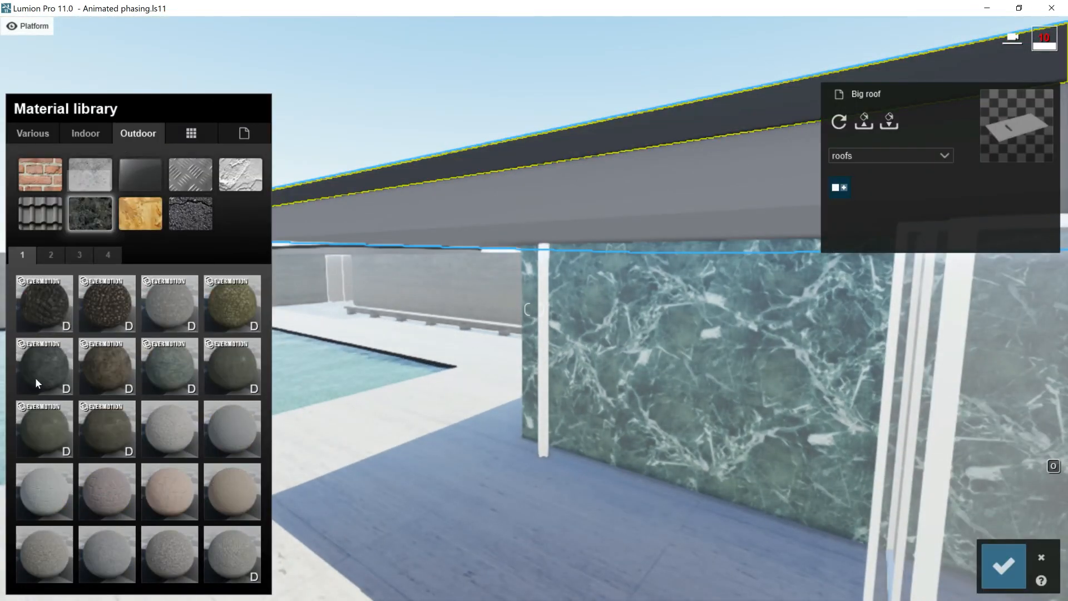
click(48, 365)
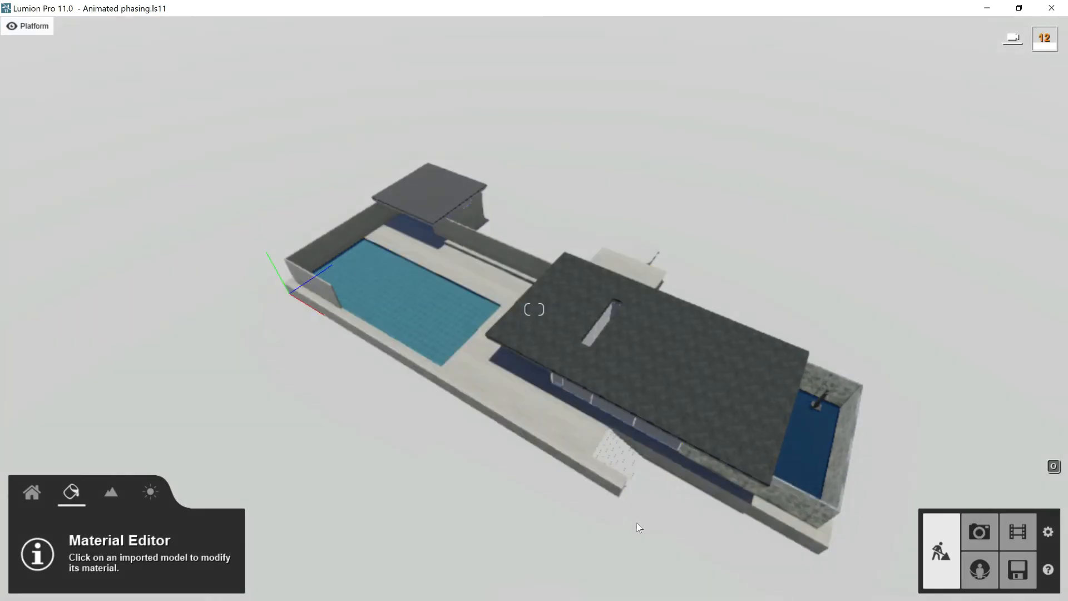
- Render the first movie clip and play the resulting video 1 from the animated phasing folder
click(1021, 532)
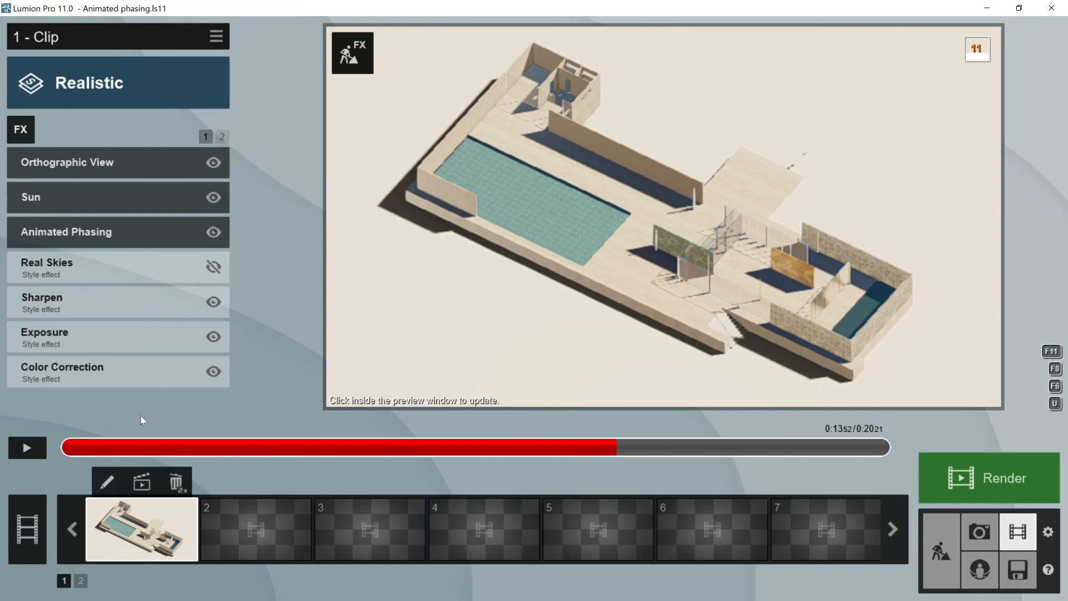
click(142, 482)
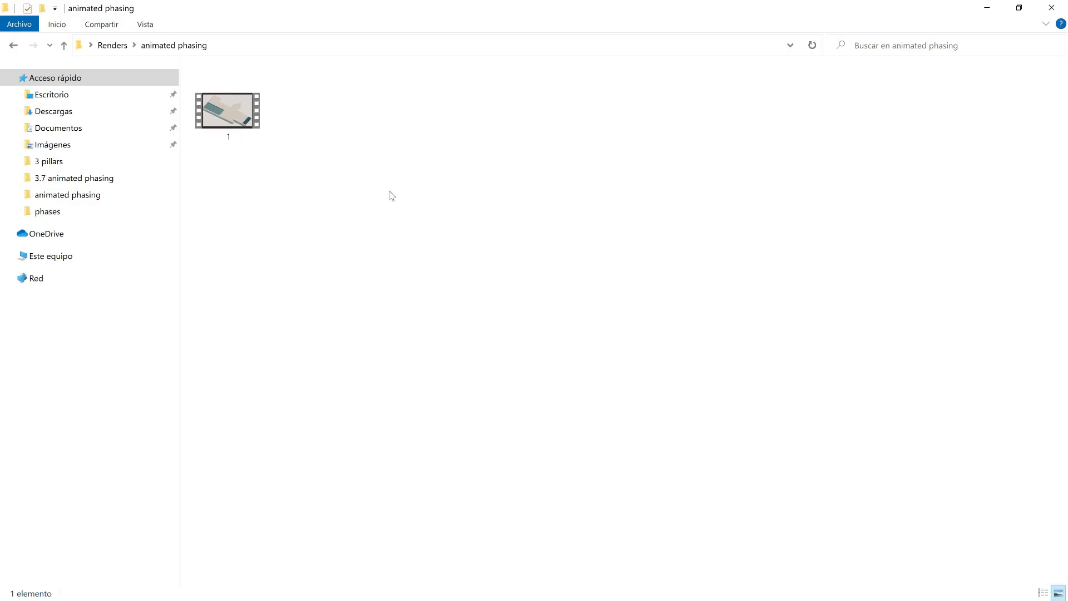
double_click(228, 112)
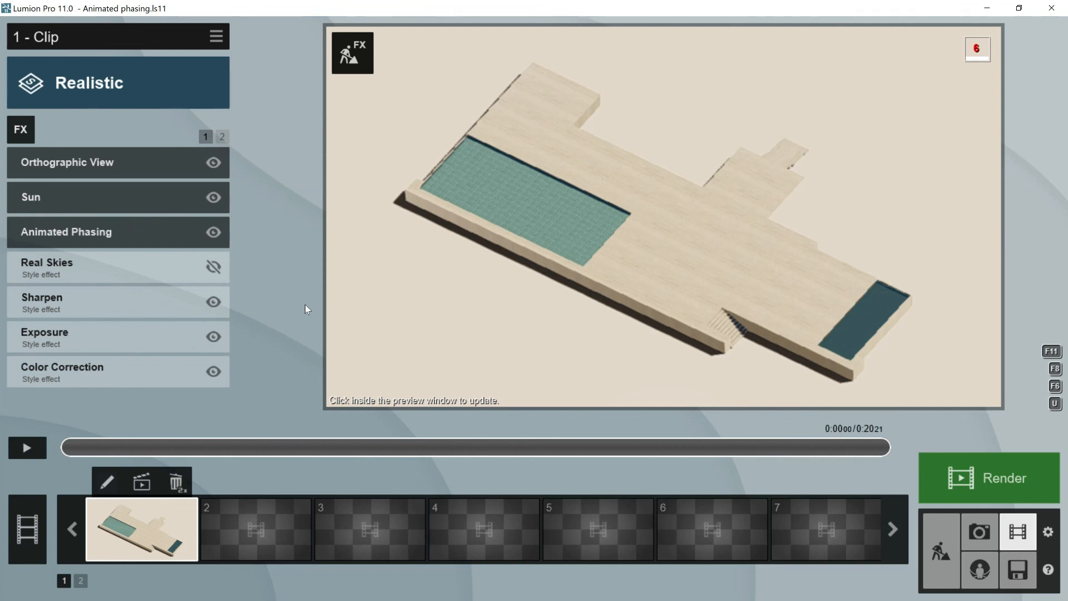
- Start recording a new clip in the second movie slot
click(249, 511)
click(255, 336)
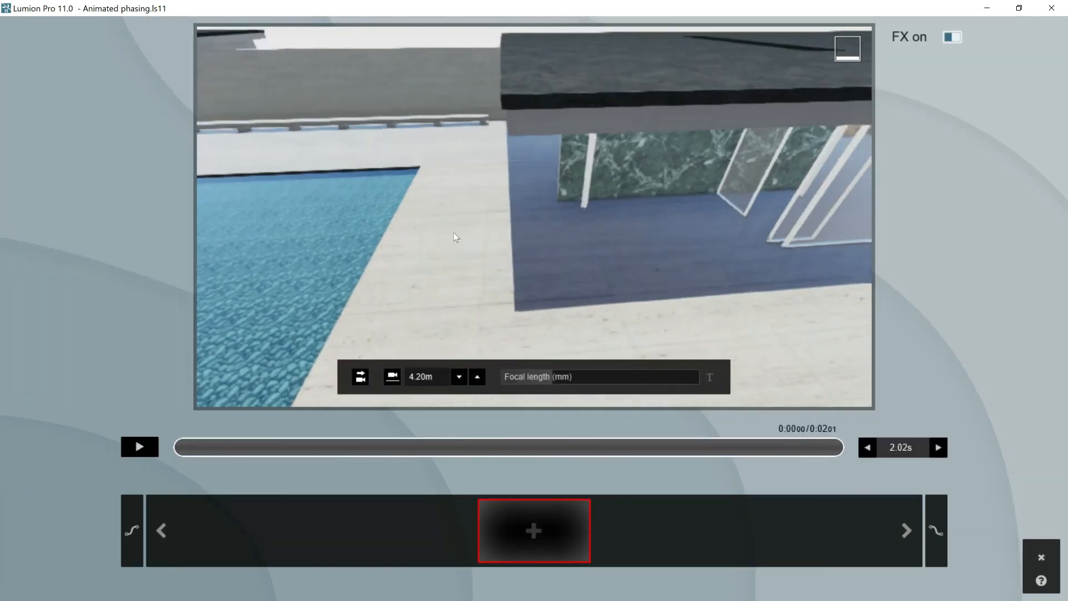
- Set the camera at the pavilion to 1.60 m eye level, level its view horizontally and slightly increase the focal length
key(w)
key(w)
right_drag(445, 236, 433, 206)
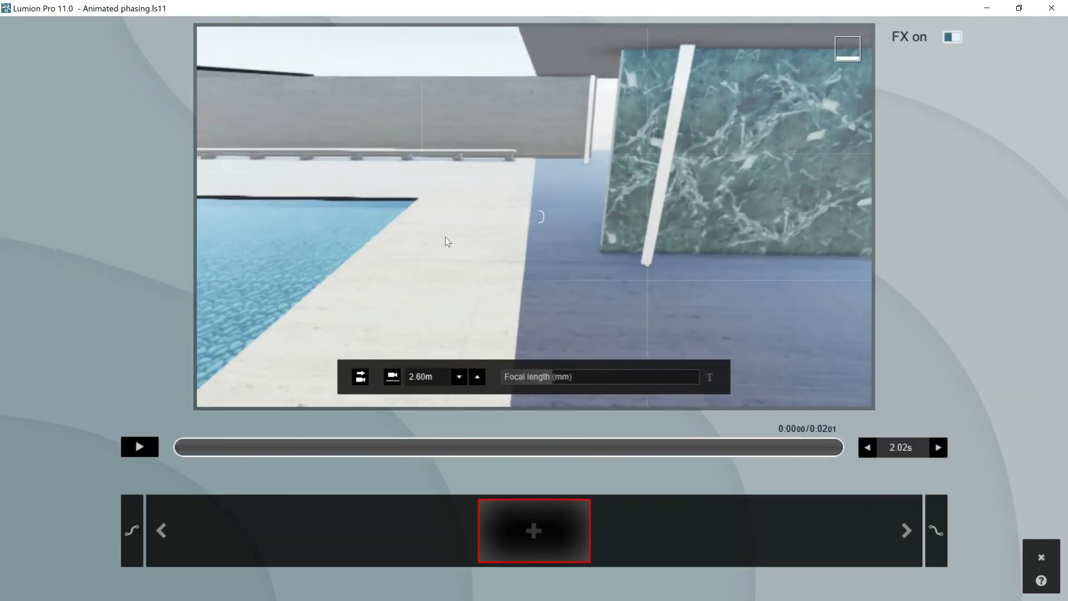
click(392, 377)
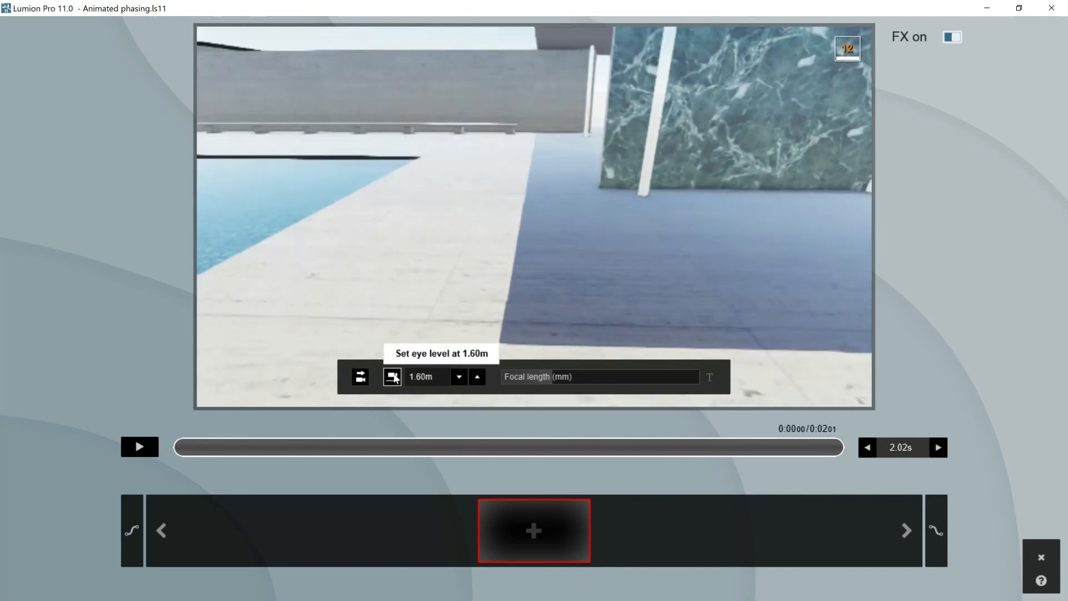
click(360, 376)
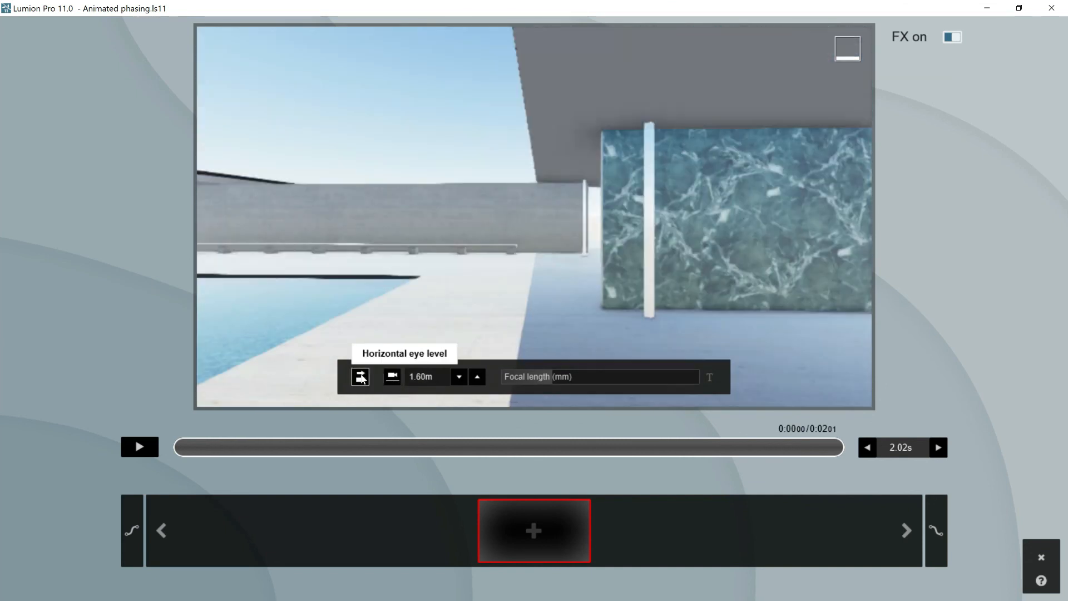
drag(548, 376, 567, 376)
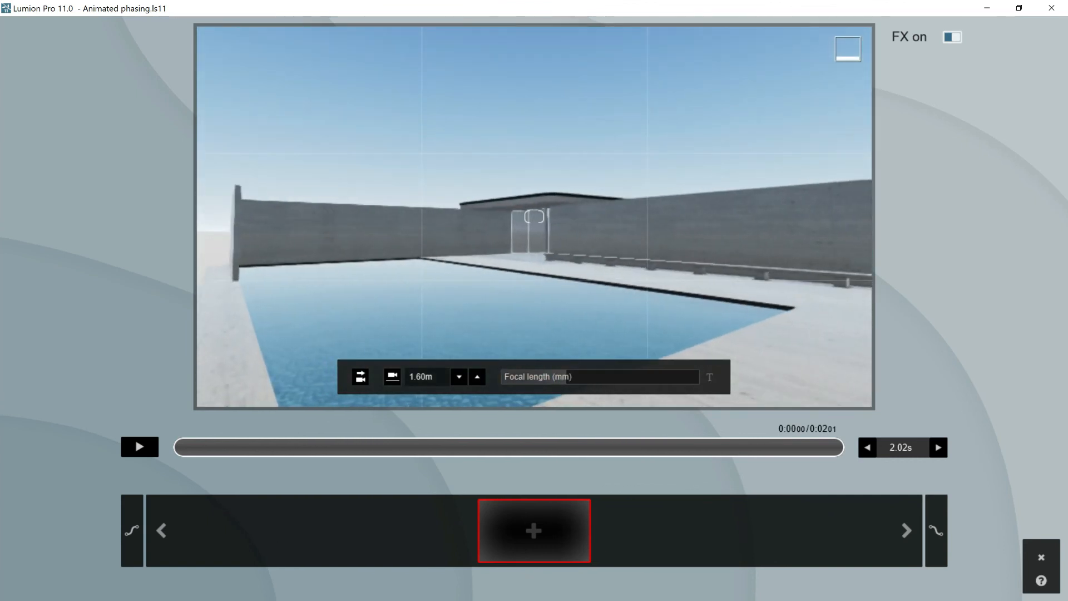
- Add five camera keyframes walking from the large pool past the green marble wall and through the interior to the statue pool
click(530, 521)
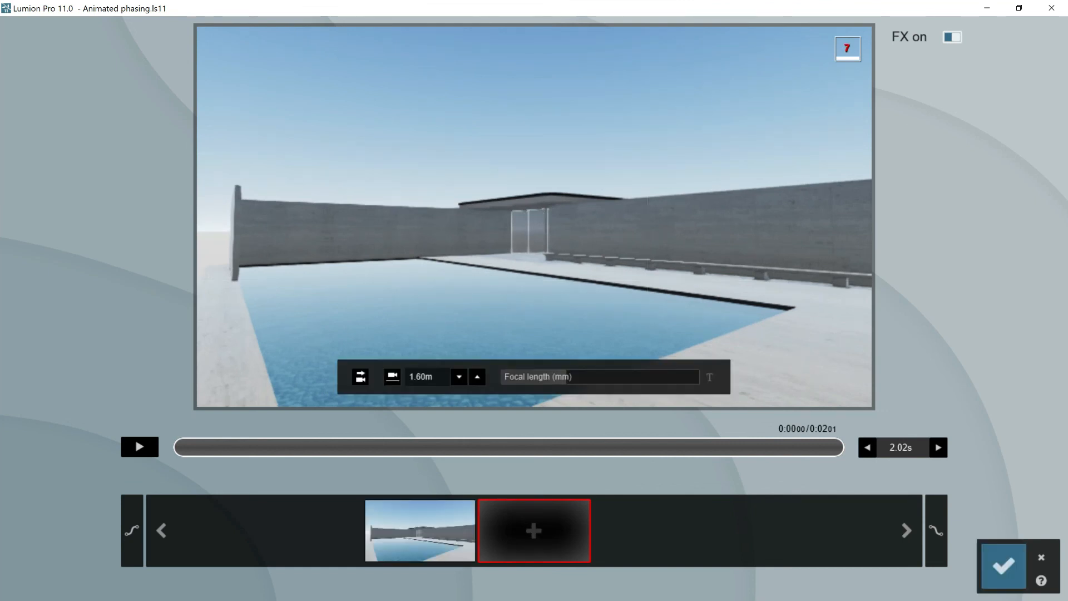
right_drag(533, 216, 1039, 226)
click(533, 530)
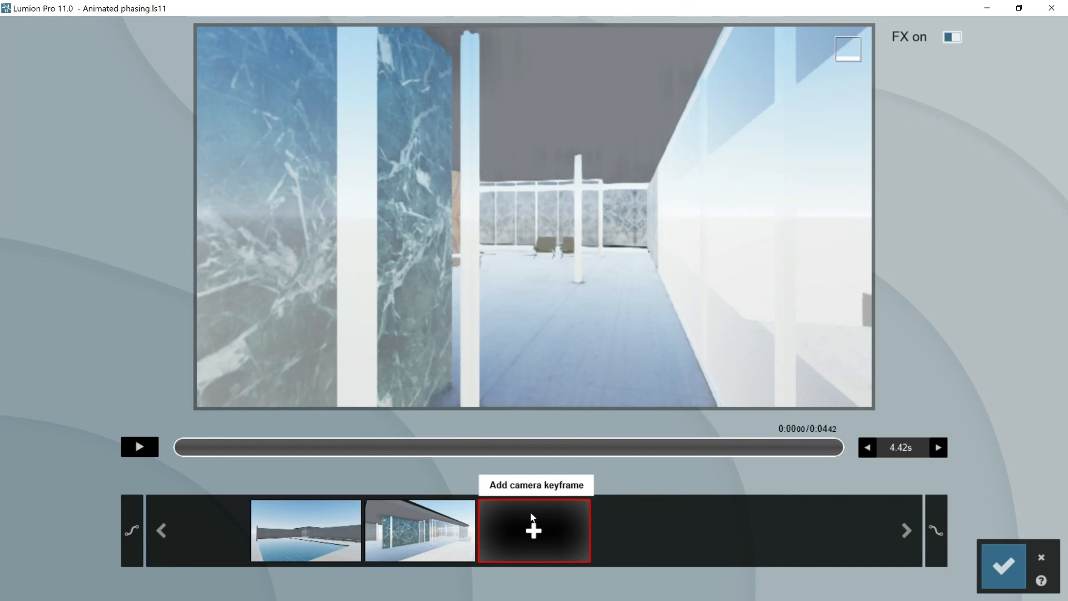
click(532, 520)
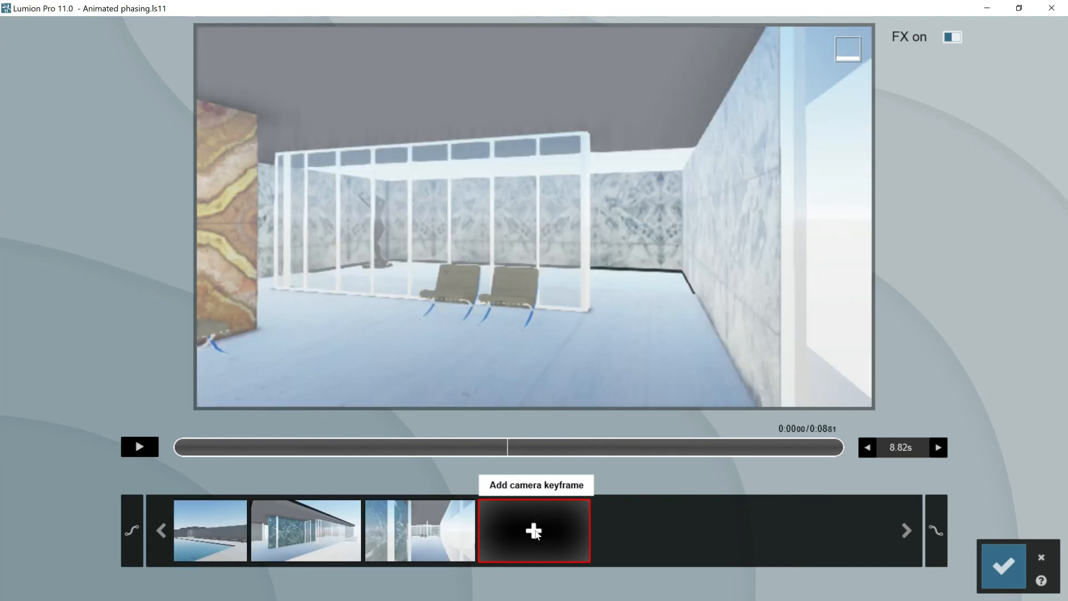
click(532, 528)
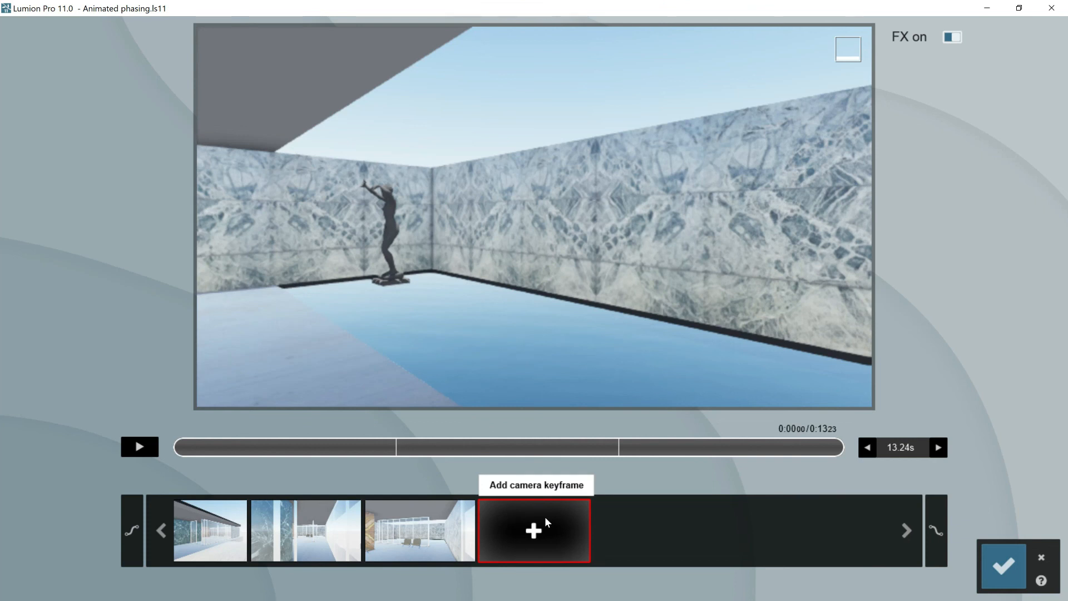
click(544, 516)
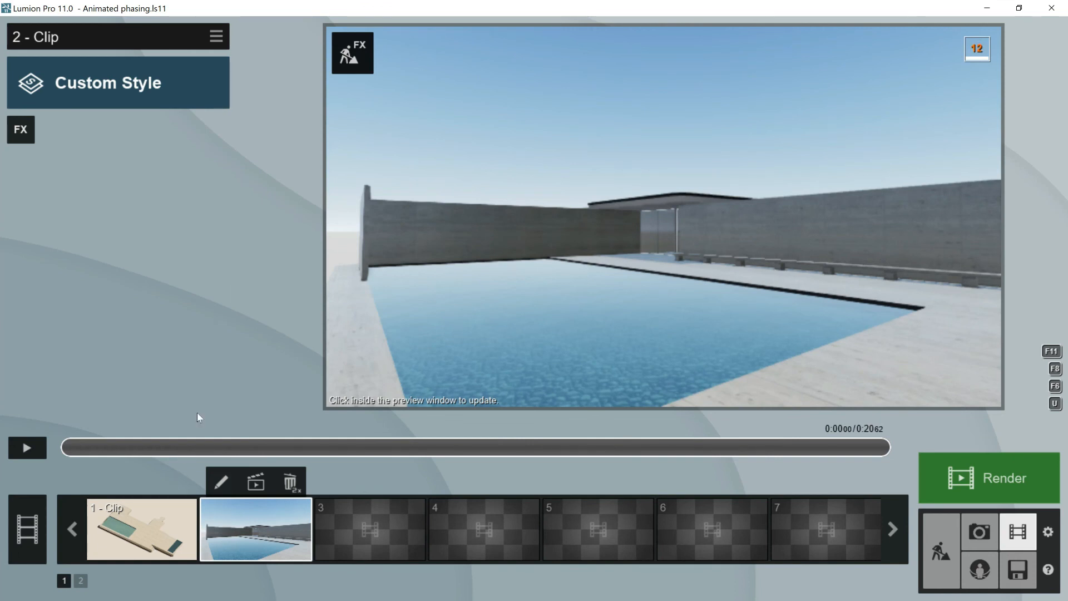
- Copy the effects of the first clip and paste them into the second clip
click(147, 518)
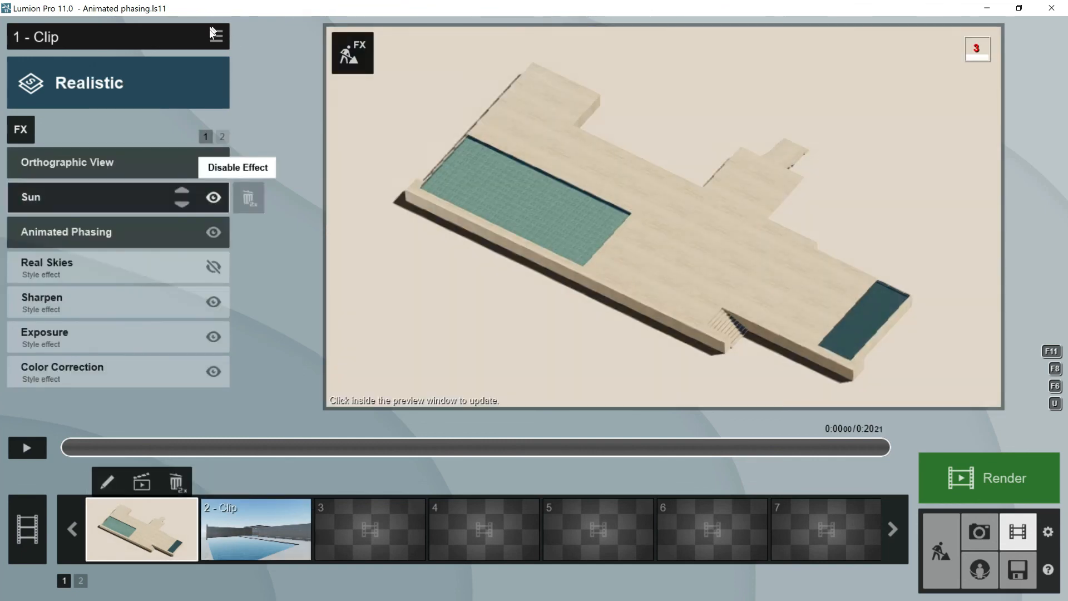
click(216, 36)
click(255, 526)
click(217, 35)
click(243, 65)
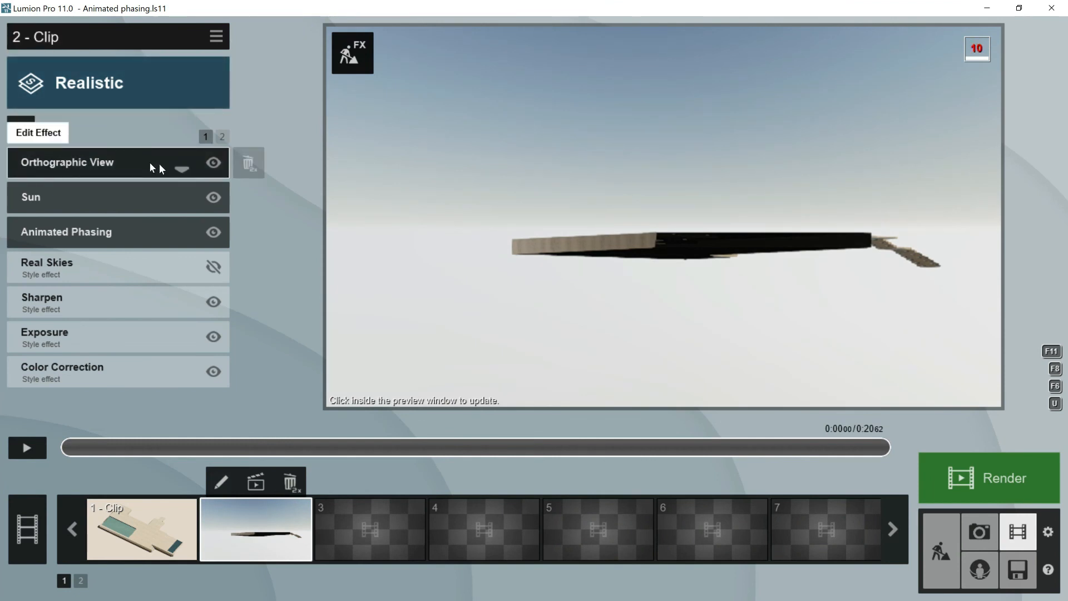
- Remove the Orthographic View effect from the second clip and preview its playback
double_click(249, 163)
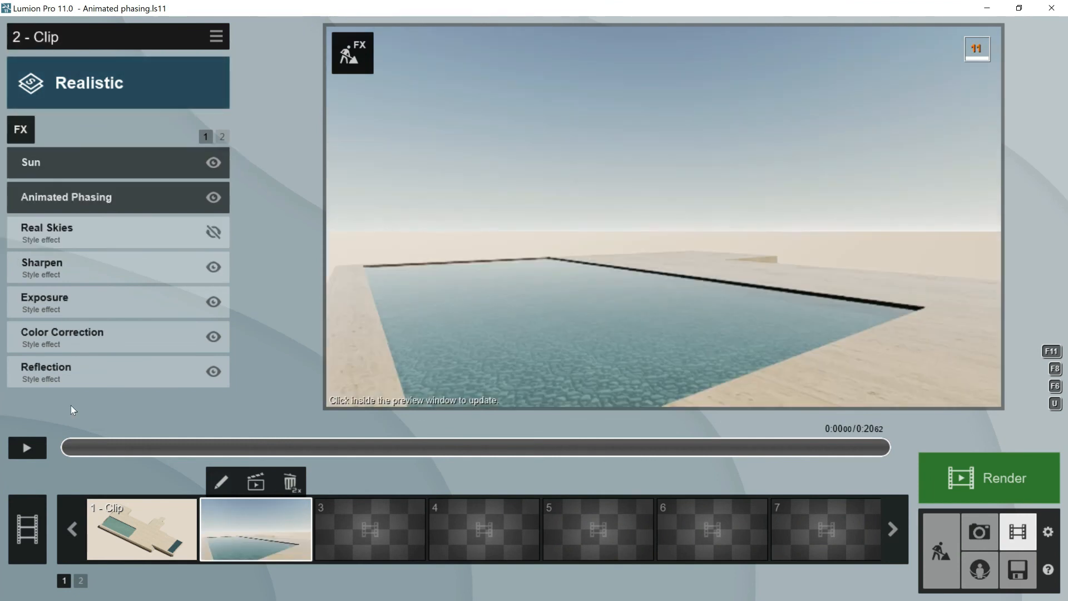
click(27, 448)
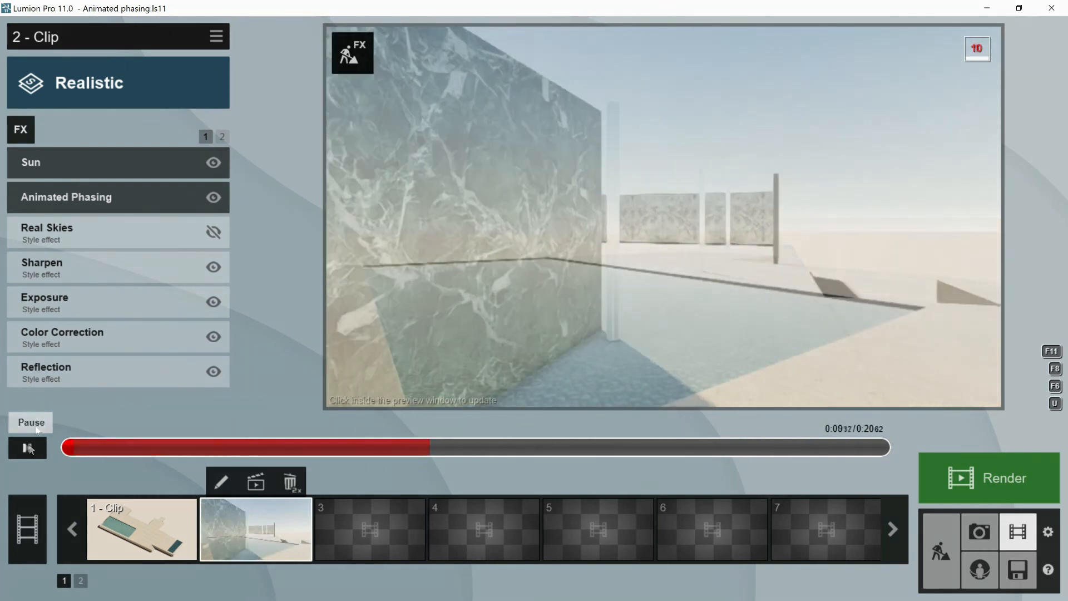
click(28, 448)
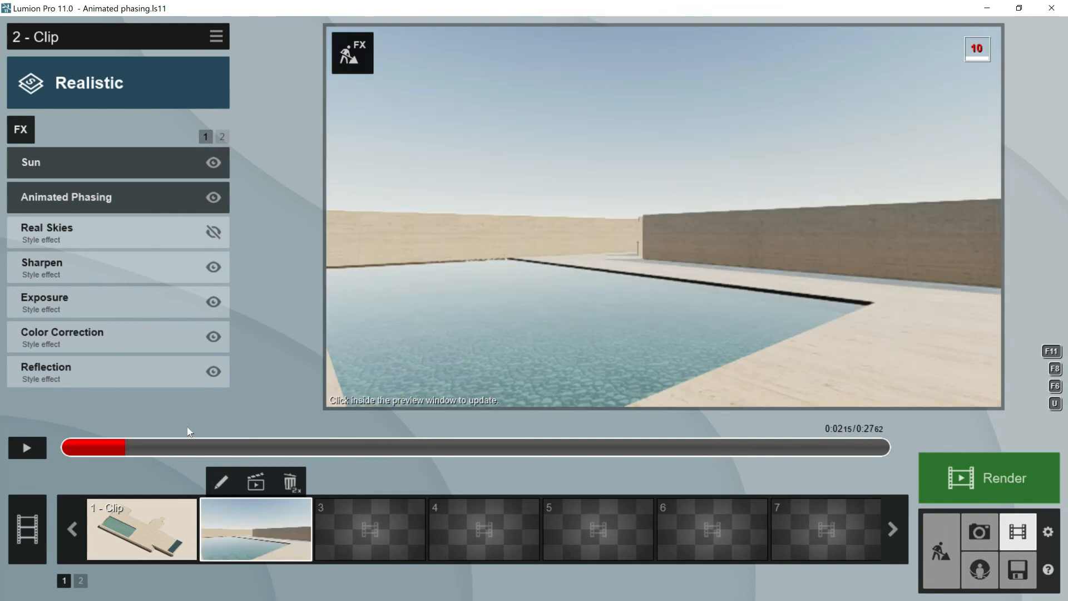
- Add Reflection planes to the second clip on the pool water, the green marble wall and a third surface further inside
click(67, 371)
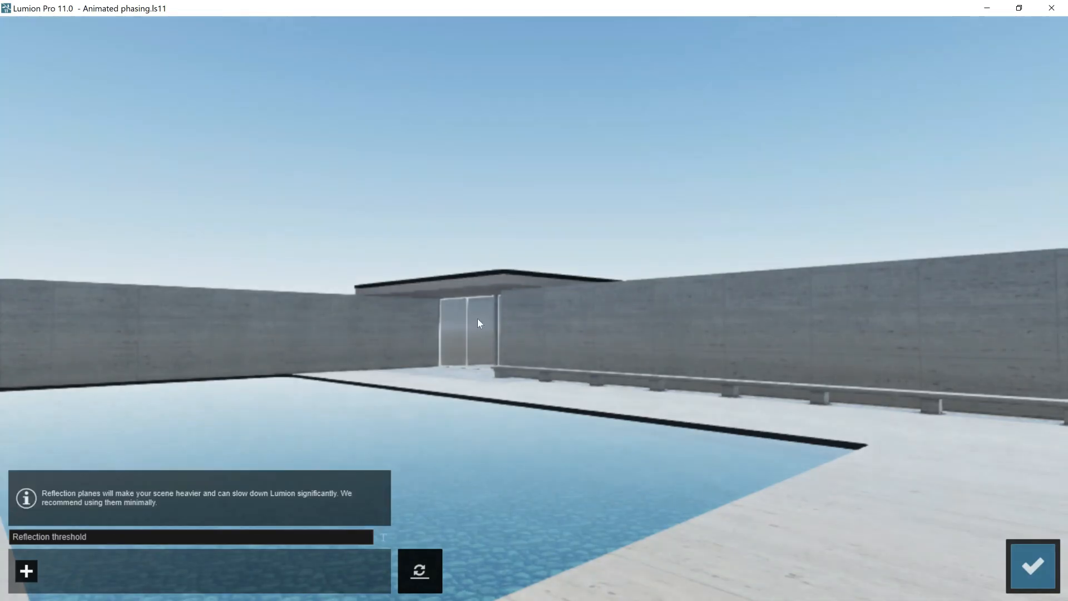
click(26, 571)
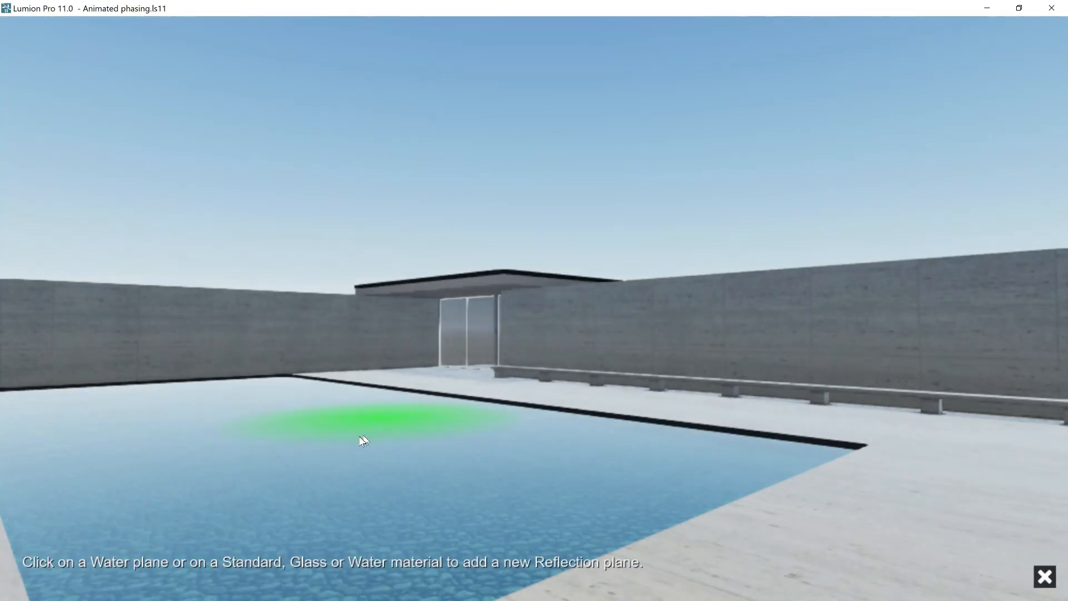
click(361, 442)
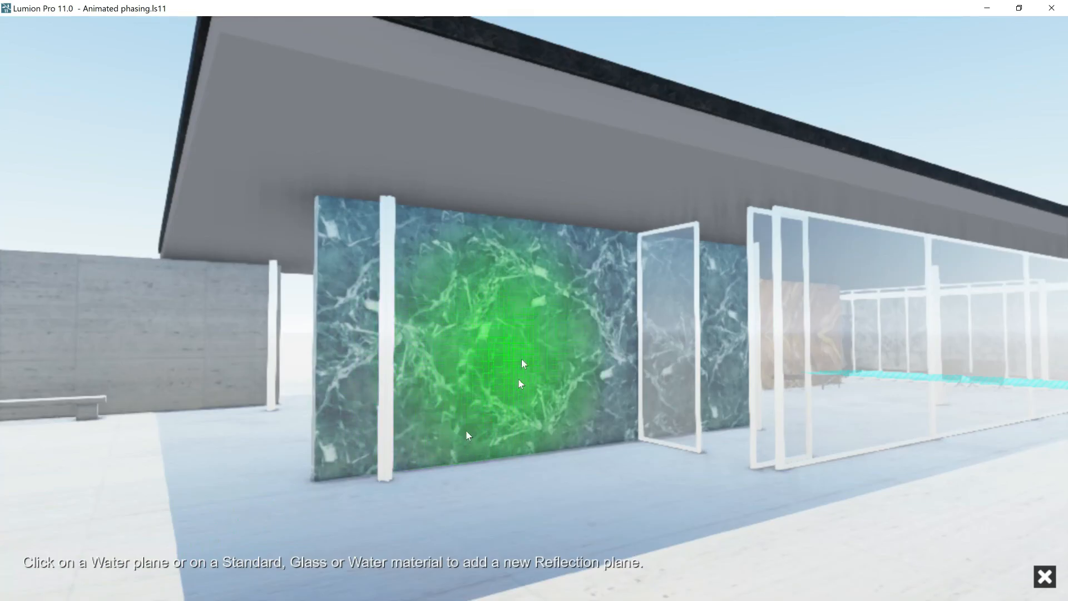
click(519, 379)
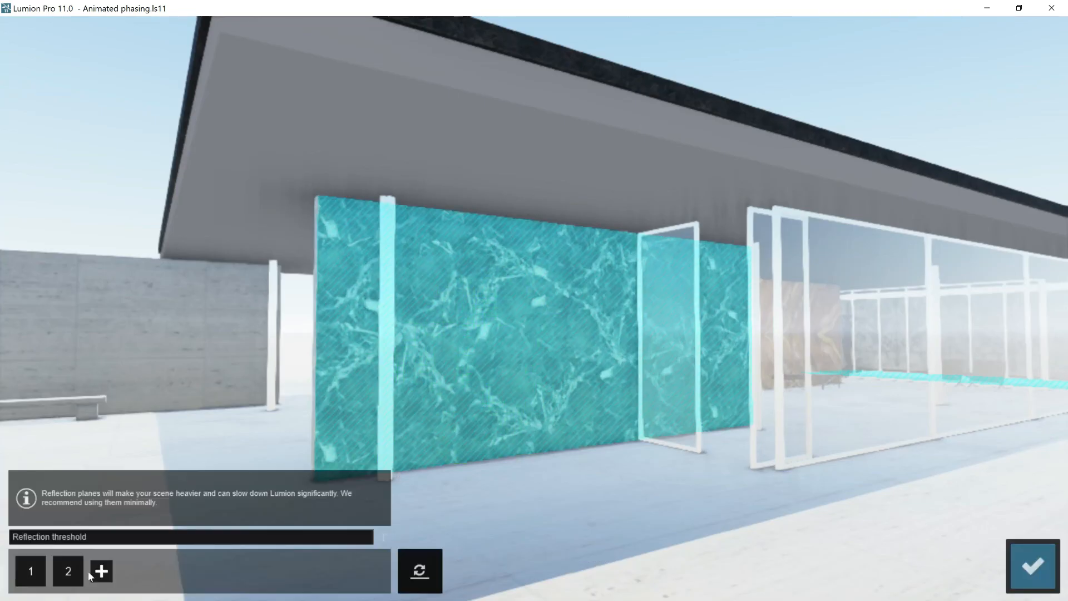
click(100, 569)
click(817, 362)
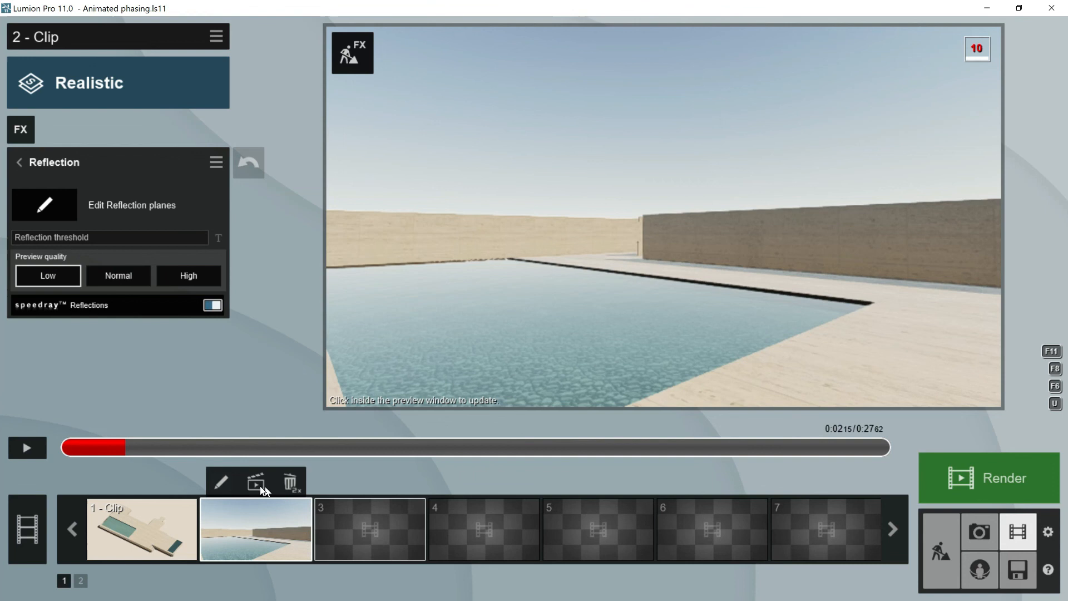
- Start rendering the entire second clip as a Full HD MP4 at 30 frames per second
click(262, 489)
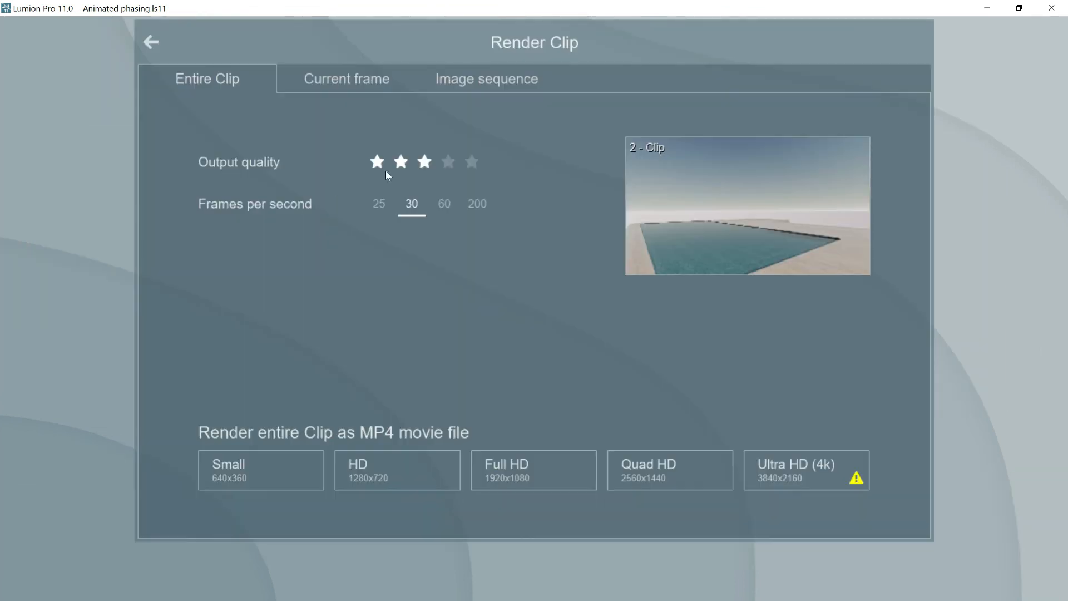
click(411, 205)
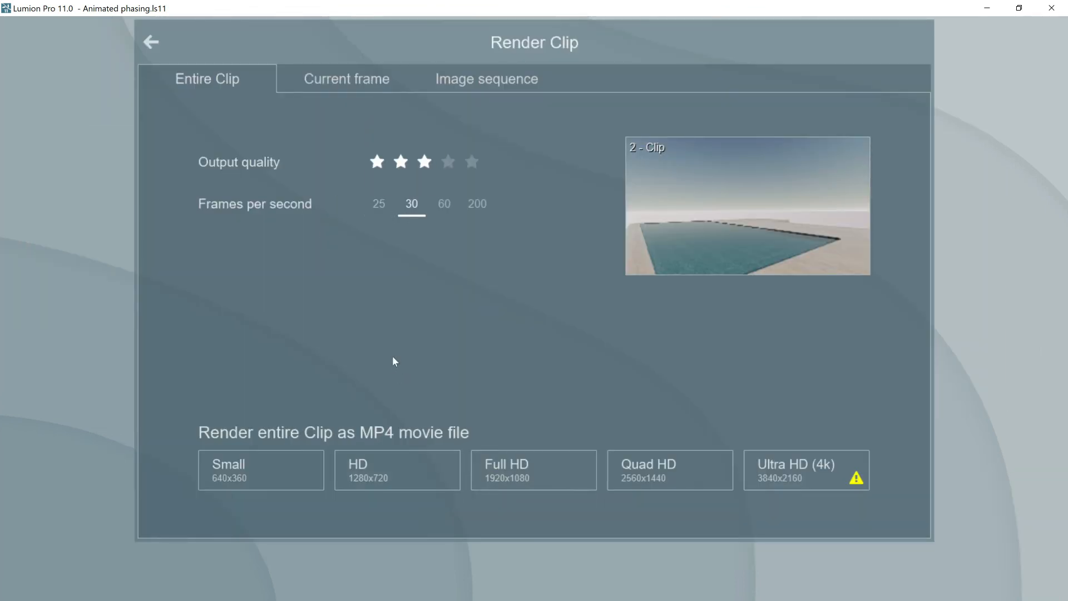
click(508, 470)
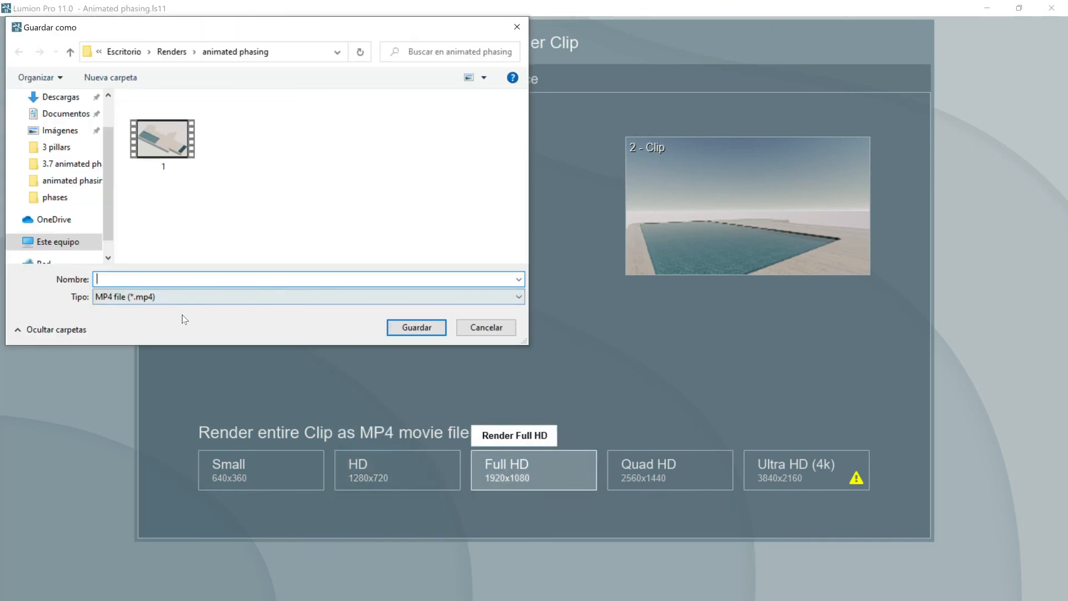